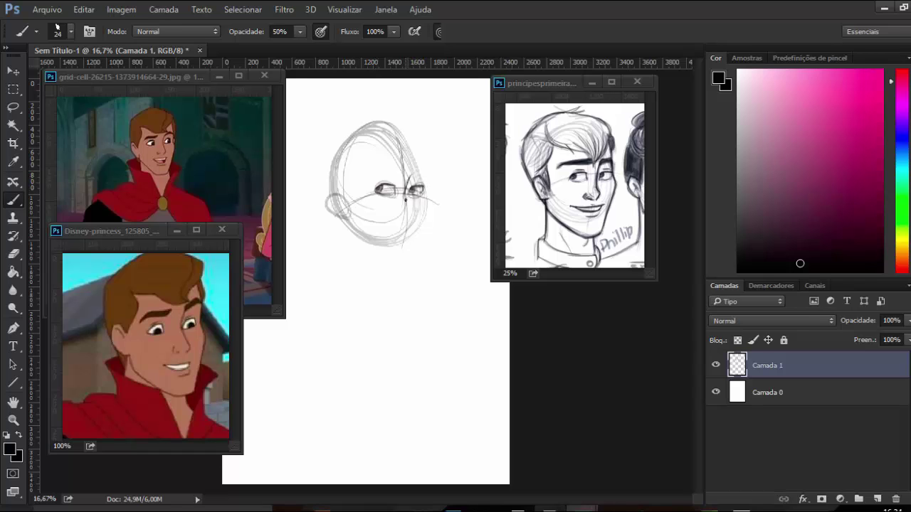
- Sketch the nose with its bridge line and both thick eyebrows on the head construction
mouse_move(400, 211)
left_mouse_down()
mouse_move(409, 220)
mouse_move(399, 215)
left_mouse_up()
left_click_drag(410, 210, 414, 216)
key("ctrl+z")
left_click_drag(407, 208, 409, 180)
key("e")
key("b")
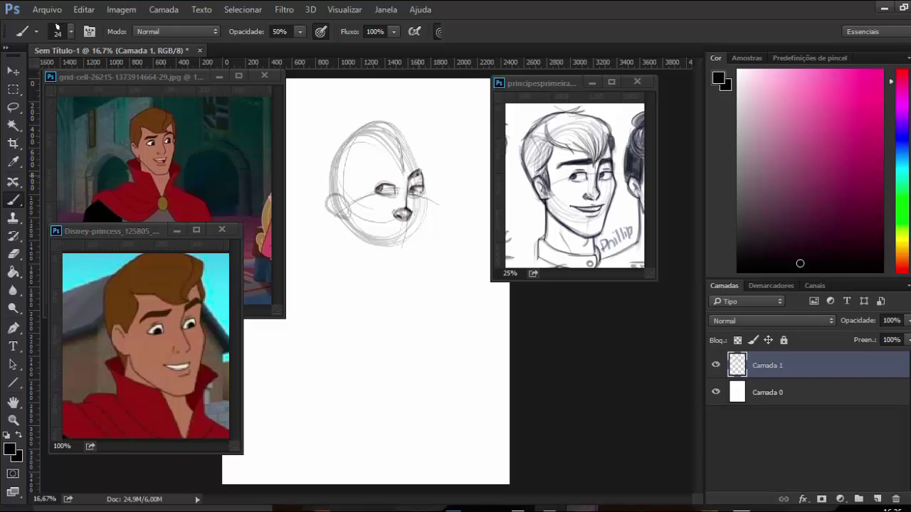
left_click_drag(399, 177, 366, 176)
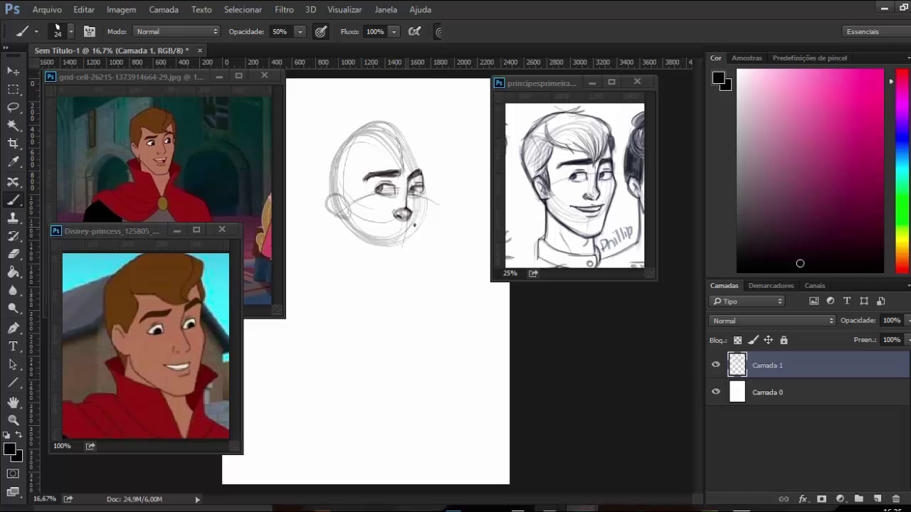
- Sketch the smiling mouth and the face contour, running the jawline from the cheek through a squared chin to the ear
mouse_move(414, 226)
left_mouse_down()
mouse_move(375, 222)
mouse_move(410, 228)
left_mouse_up()
key("ctrl+z")
mouse_move(426, 198)
left_mouse_down()
mouse_move(413, 259)
mouse_move(421, 226)
left_mouse_up()
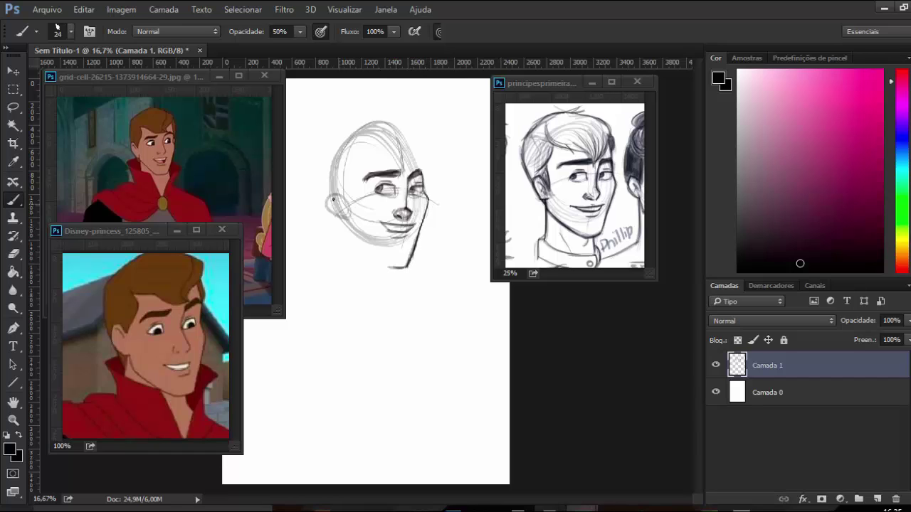
mouse_move(333, 199)
left_mouse_down()
mouse_move(361, 218)
mouse_move(342, 228)
mouse_move(390, 269)
left_mouse_up()
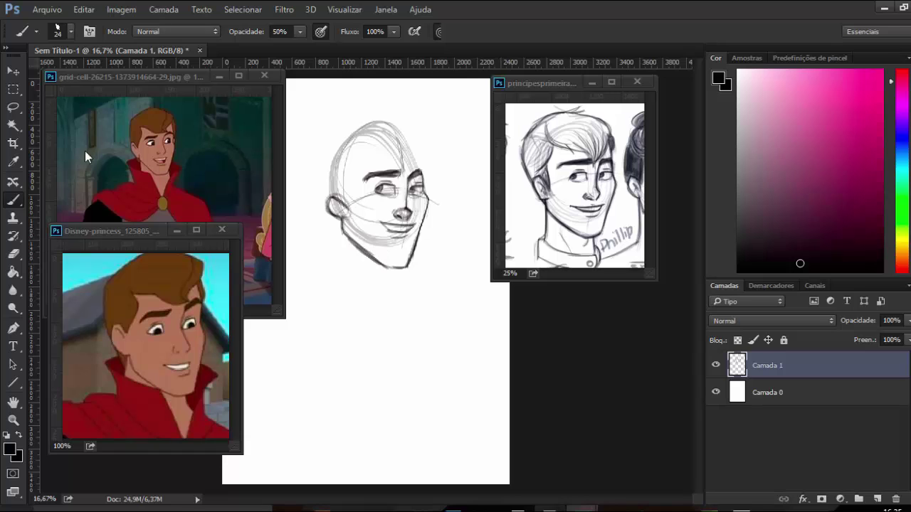
- Lasso the nose, adjust it with Free Transform, and touch up the lines around it
key("l")
mouse_move(388, 201)
left_mouse_down()
mouse_move(416, 244)
mouse_move(420, 203)
mouse_move(373, 216)
mouse_move(407, 215)
mouse_move(404, 196)
left_mouse_up()
key("ctrl+t")
key("Return")
key("ctrl+d")
key("b")
key("e")
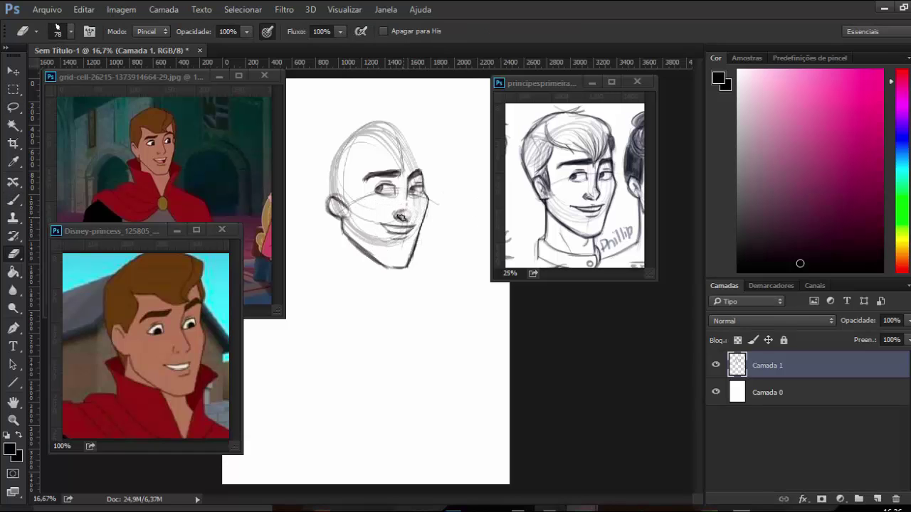
key("b")
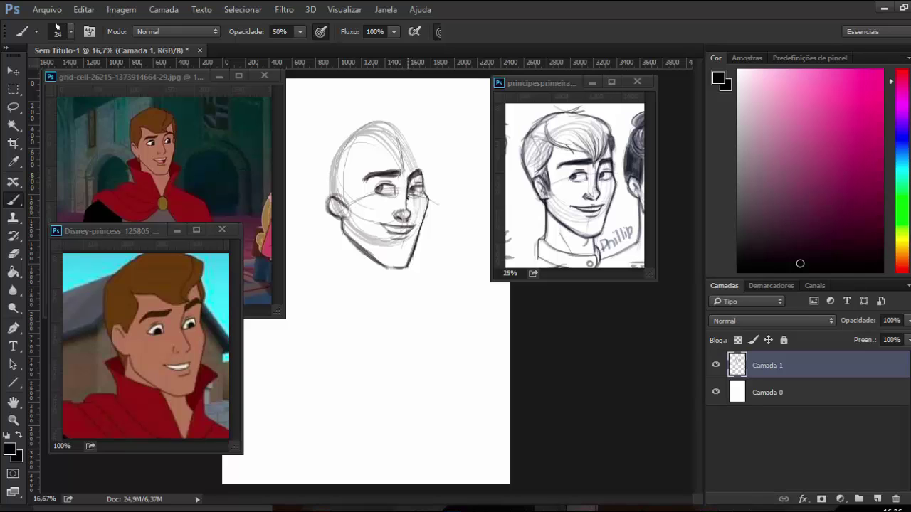
- Erase stray lines around the mouth and ear and redraw the smile with cleaner strokes
key("e")
mouse_move(382, 226)
left_mouse_down()
mouse_move(410, 229)
mouse_move(394, 240)
mouse_move(412, 228)
left_mouse_up()
key("b")
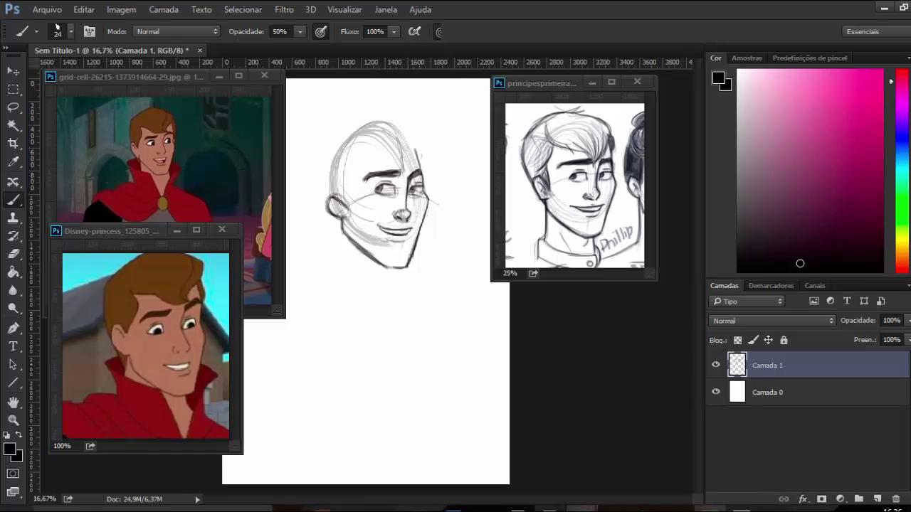
key("e")
mouse_move(333, 196)
left_mouse_down()
mouse_move(347, 219)
mouse_move(338, 223)
mouse_move(333, 205)
mouse_move(392, 267)
left_mouse_up()
key("b")
- Sketch the swept fringe above the forehead and the hairline with sideburn down to the ear
mouse_move(416, 135)
left_mouse_down()
mouse_move(406, 167)
mouse_move(342, 155)
left_mouse_up()
mouse_move(396, 155)
left_mouse_down()
mouse_move(416, 165)
mouse_move(384, 123)
mouse_move(356, 123)
mouse_move(343, 140)
left_mouse_up()
mouse_move(399, 114)
left_mouse_down()
mouse_move(364, 114)
mouse_move(426, 168)
left_mouse_up()
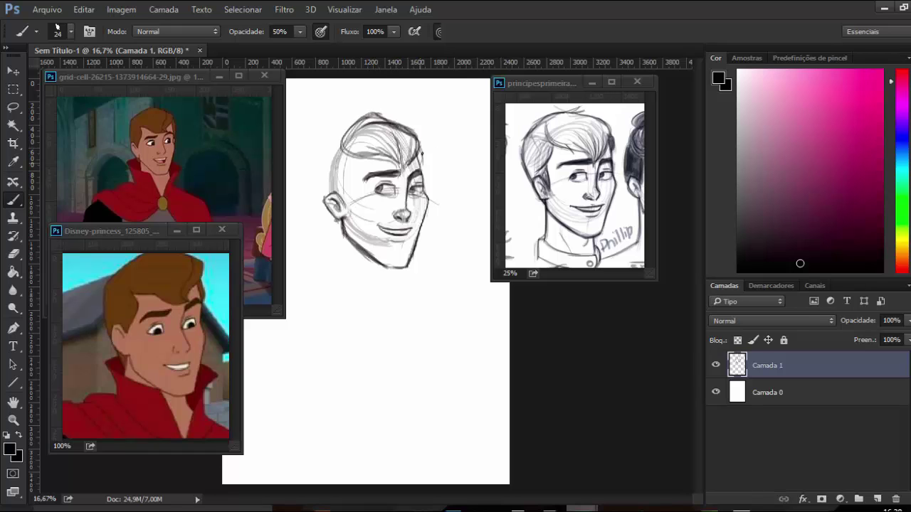
left_click_drag(357, 158, 337, 192)
left_click_drag(344, 188, 349, 205)
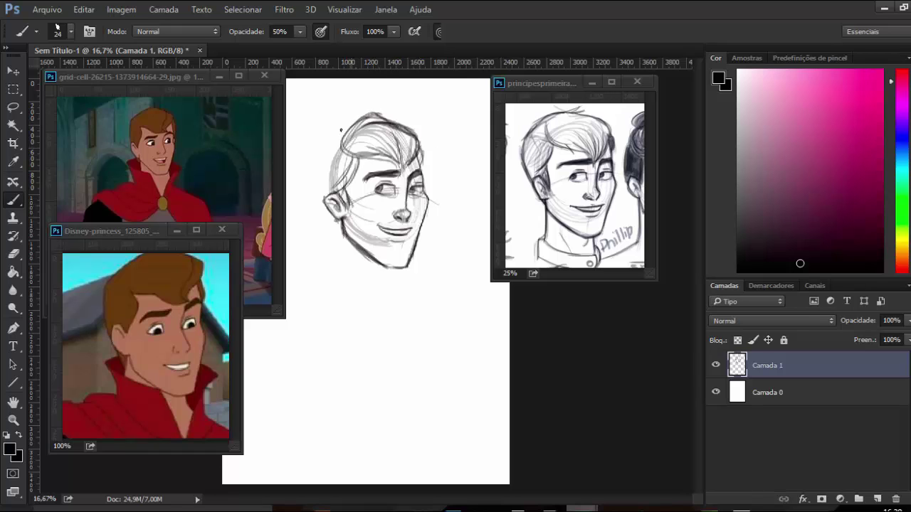
- Draw the outer hair volume around the skull and add the two neck lines below the jaw
left_click_drag(372, 114, 314, 165)
left_click_drag(313, 165, 343, 240)
left_click_drag(369, 113, 425, 139)
left_click_drag(417, 129, 427, 175)
left_click_drag(346, 113, 363, 155)
left_click_drag(395, 145, 361, 164)
left_click_drag(346, 262, 348, 277)
left_click_drag(399, 268, 403, 284)
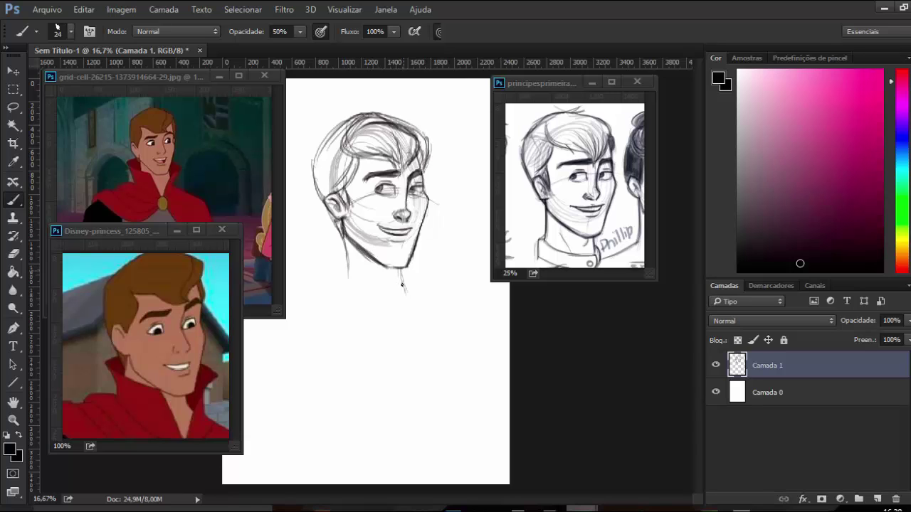
- Scale the head sketch on Camada 1 down with Free Transform to make room for the body
key("ctrl+minus")
key("ctrl+plus")
key("ctrl+5")
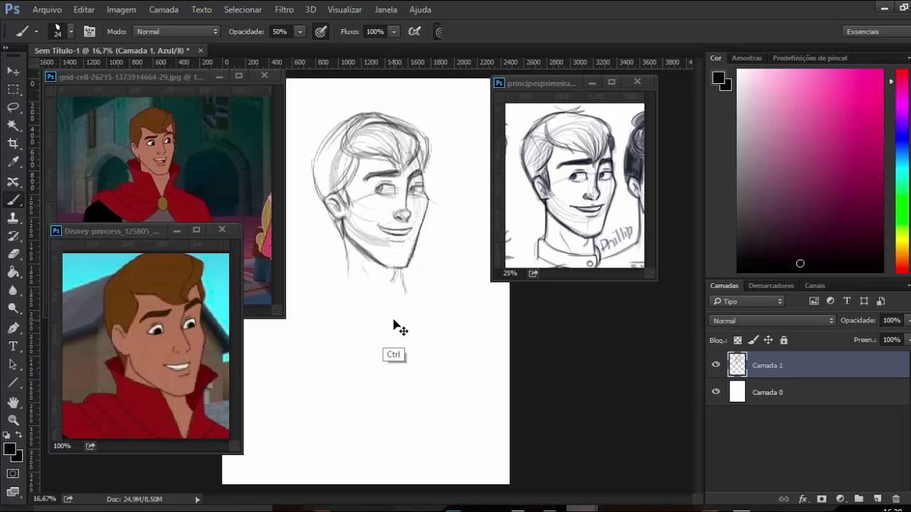
double_click(744, 366)
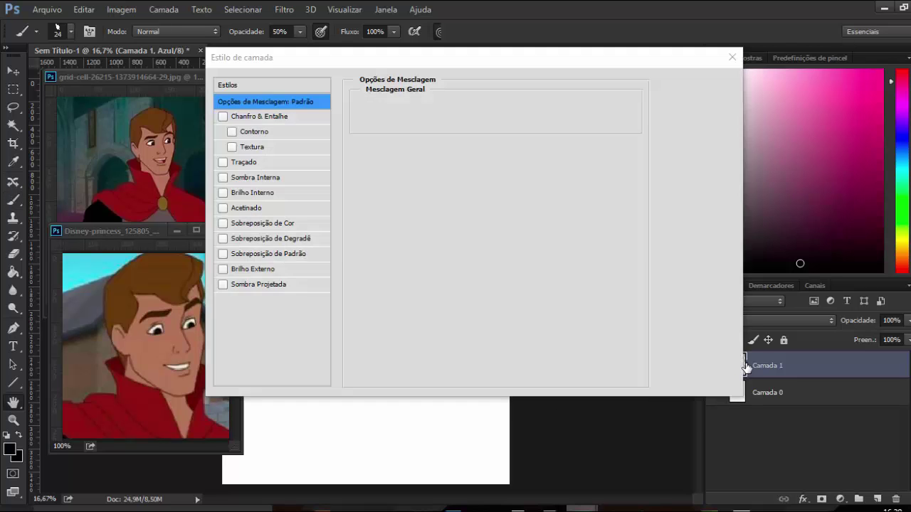
key("Escape")
key("ctrl+t")
mouse_move(437, 299)
left_mouse_down()
mouse_move(379, 206)
mouse_move(405, 193)
mouse_move(392, 278)
left_mouse_up()
key("Return")
- Sketch the rounded chest shape below the neck with a vertical centre line and the first shoulder circle
mouse_move(382, 198)
left_mouse_down()
mouse_move(395, 292)
mouse_move(340, 211)
left_mouse_up()
mouse_move(400, 194)
left_mouse_down()
mouse_move(345, 210)
mouse_move(410, 234)
left_mouse_up()
left_click_drag(411, 231, 357, 255)
left_click_drag(339, 211, 354, 252)
mouse_move(342, 215)
left_mouse_down()
mouse_move(400, 250)
mouse_move(329, 232)
left_mouse_up()
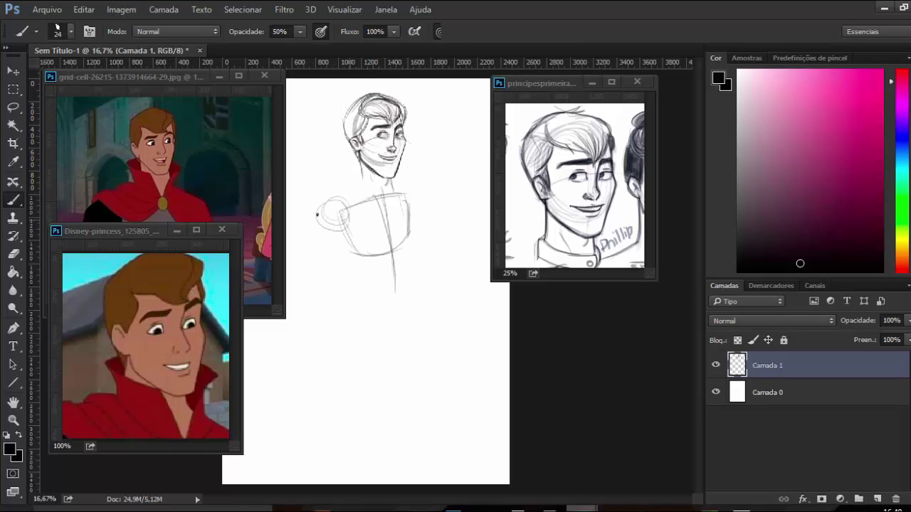
- Draw the neck-to-shoulder slopes, add the second shoulder circle and reinforce the chest contour
left_click_drag(363, 177, 329, 200)
mouse_move(395, 187)
left_mouse_down()
mouse_move(427, 207)
mouse_move(409, 214)
left_mouse_up()
left_click_drag(342, 211, 356, 251)
left_click_drag(327, 217, 345, 240)
left_click_drag(338, 234, 371, 248)
left_click_drag(415, 209, 411, 233)
left_click_drag(415, 208, 411, 233)
left_click_drag(413, 210, 401, 244)
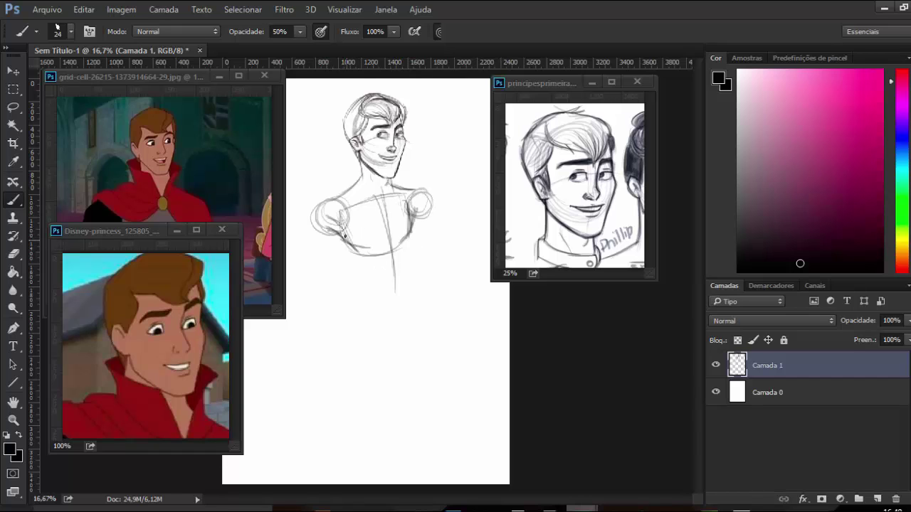
left_click_drag(345, 236, 329, 203)
- Sketch the waist sides tapering down from the chest and close the torso with a curved waistline
mouse_move(410, 235)
left_mouse_down()
mouse_move(411, 292)
mouse_move(366, 308)
left_mouse_up()
mouse_move(346, 242)
left_mouse_down()
mouse_move(333, 265)
mouse_move(359, 280)
left_mouse_up()
mouse_move(339, 253)
left_mouse_down()
mouse_move(370, 274)
mouse_move(365, 301)
left_mouse_up()
left_click_drag(358, 307, 396, 304)
left_click_drag(410, 242, 413, 302)
left_click_drag(416, 199, 426, 222)
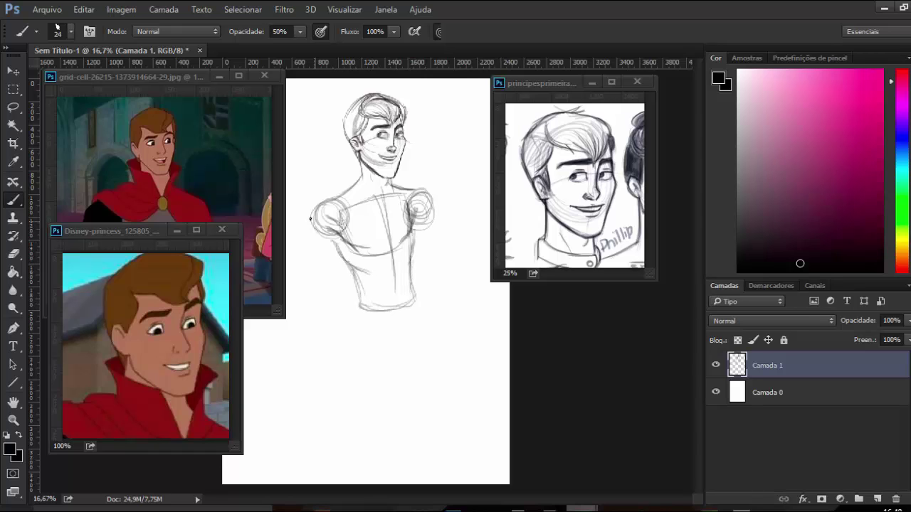
- Add a vertical guide line for the arm below the shoulder circle and reinforce the torso side and waist
mouse_move(335, 202)
left_mouse_down()
mouse_move(319, 230)
mouse_move(321, 320)
left_mouse_up()
left_click_drag(329, 231, 338, 251)
left_click_drag(415, 218, 401, 247)
left_click_drag(416, 216, 413, 272)
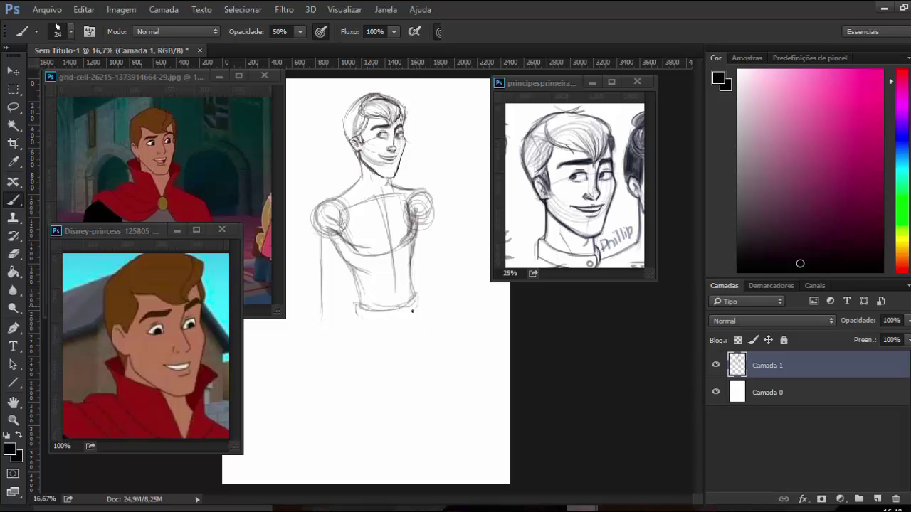
- Scale the head and torso sketch down with Free Transform to leave room for the legs
key("ctrl+t")
mouse_move(312, 321)
left_mouse_down()
mouse_move(343, 253)
mouse_move(374, 269)
left_mouse_up()
key("Return")
- Sketch the hips and two spread leg guide lines ending in simple foot strokes near the page bottom
left_click_drag(379, 284, 418, 276)
mouse_move(421, 238)
left_mouse_down()
mouse_move(439, 449)
mouse_move(479, 452)
left_mouse_up()
left_click_drag(378, 254, 361, 435)
left_click_drag(360, 438, 330, 460)
left_click_drag(375, 247, 371, 370)
left_click_drag(431, 395, 435, 445)
mouse_move(434, 443)
left_mouse_down()
mouse_move(474, 442)
mouse_move(440, 449)
left_mouse_up()
- Build up the thighs, knees and calves around the leg guides and mark the crotch
key("e")
key("b")
left_click_drag(364, 330, 356, 447)
left_click_drag(419, 330, 435, 438)
left_click_drag(421, 359, 416, 348)
left_click_drag(374, 239, 369, 345)
mouse_move(397, 272)
left_mouse_down()
mouse_move(376, 343)
mouse_move(411, 282)
mouse_move(419, 335)
left_mouse_up()
left_click_drag(426, 339, 417, 235)
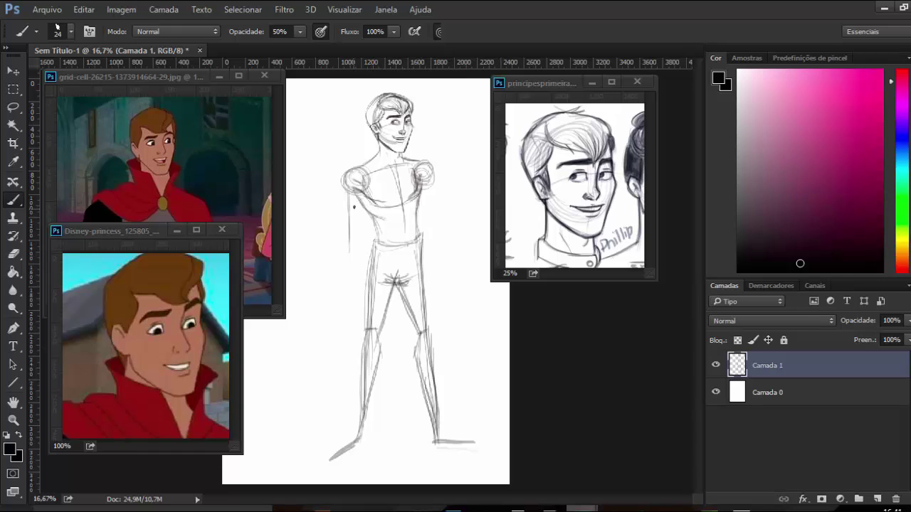
- Sketch the hanging arm on the viewer's left, with upper arm, forearm and closed hand
left_click_drag(346, 172, 363, 184)
left_click_drag(344, 235, 354, 283)
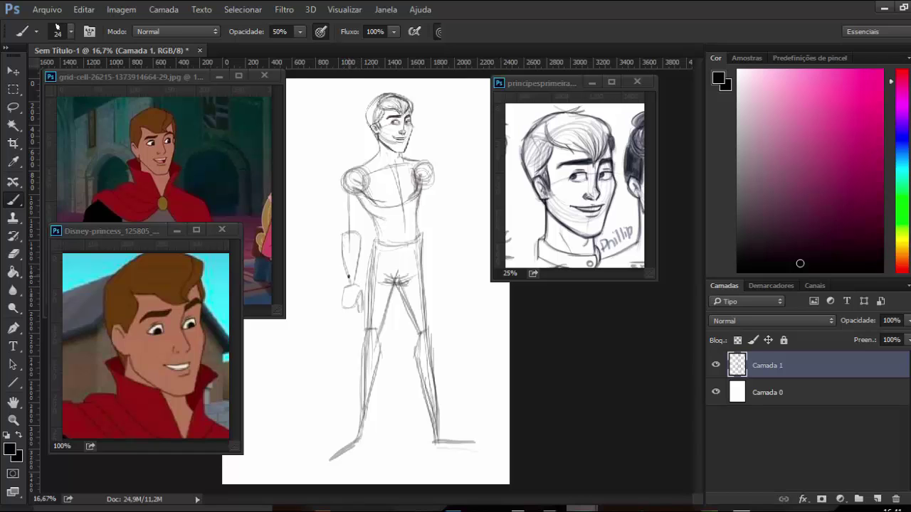
left_click_drag(344, 238, 346, 317)
left_click_drag(344, 268, 344, 308)
left_click_drag(354, 256, 358, 286)
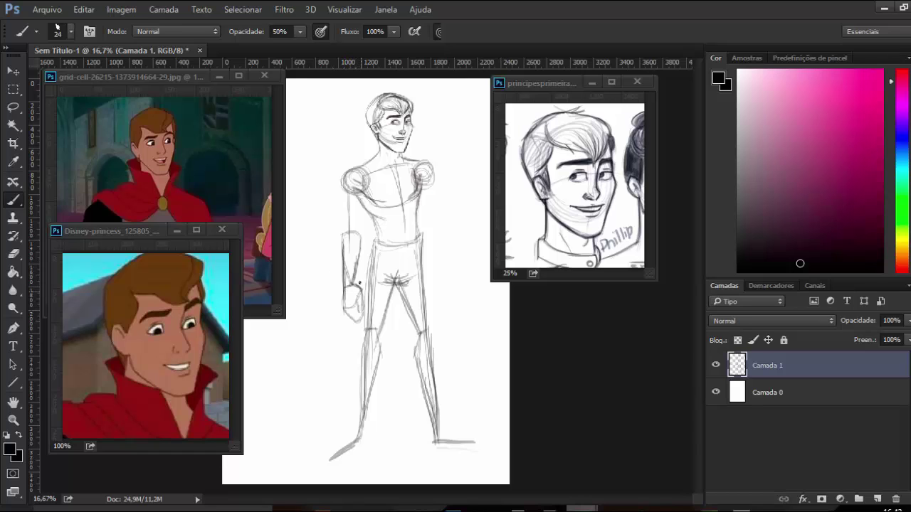
mouse_move(362, 189)
left_mouse_down()
mouse_move(362, 237)
mouse_move(343, 245)
left_mouse_up()
- Sketch the hanging arm on the viewer's right from the shoulder circle down to the hand
left_click_drag(425, 183, 422, 227)
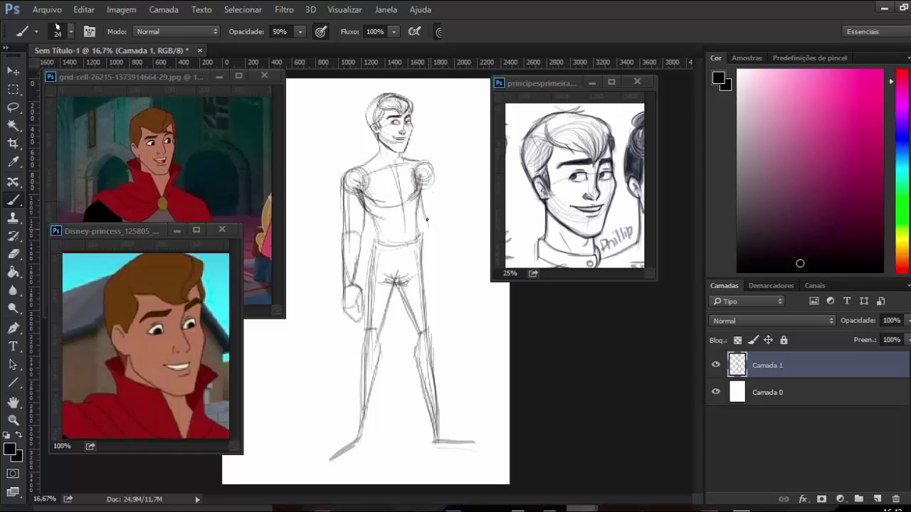
left_click_drag(431, 164, 441, 226)
left_click_drag(420, 187, 425, 229)
mouse_move(432, 169)
left_mouse_down()
mouse_move(428, 229)
mouse_move(437, 228)
left_mouse_up()
left_click_drag(439, 217, 441, 286)
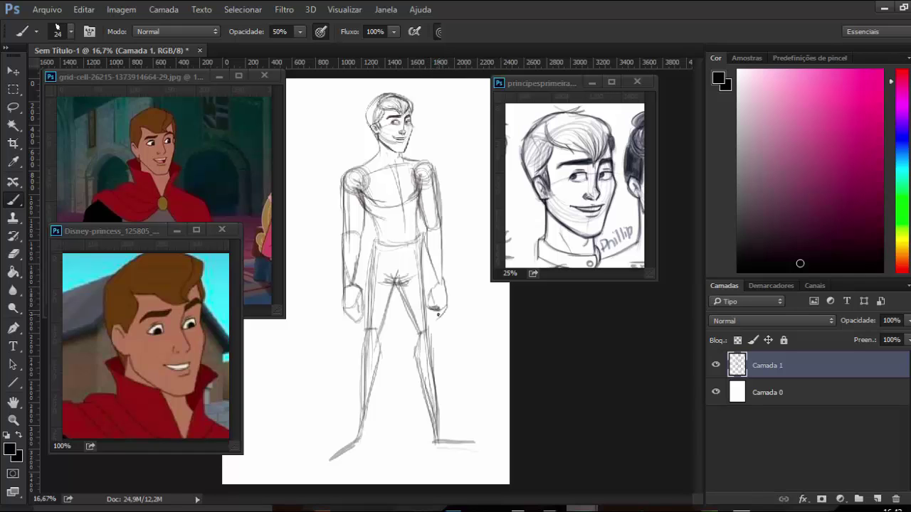
- Lasso the figure's upper body, rotate it about 4.8 degrees clockwise with Free Transform, and deselect it
key("l")
mouse_move(313, 194)
left_mouse_down()
mouse_move(358, 332)
mouse_move(441, 299)
mouse_move(312, 206)
left_mouse_up()
key("ctrl+t")
left_click_drag(485, 83, 495, 92)
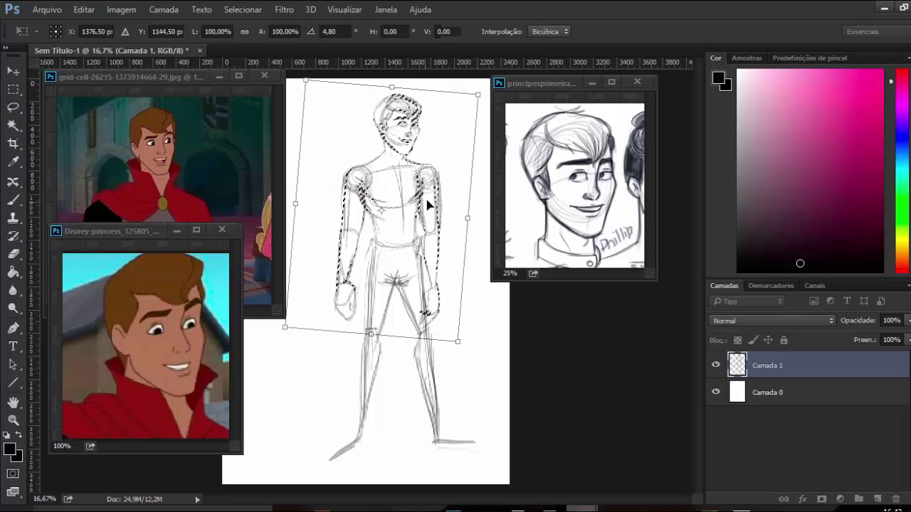
key("Return")
key("ctrl+d")
- Erase the arm on the viewer's right and redraw it closer to the body with a closed hand
key("e")
left_click_drag(436, 284, 431, 252)
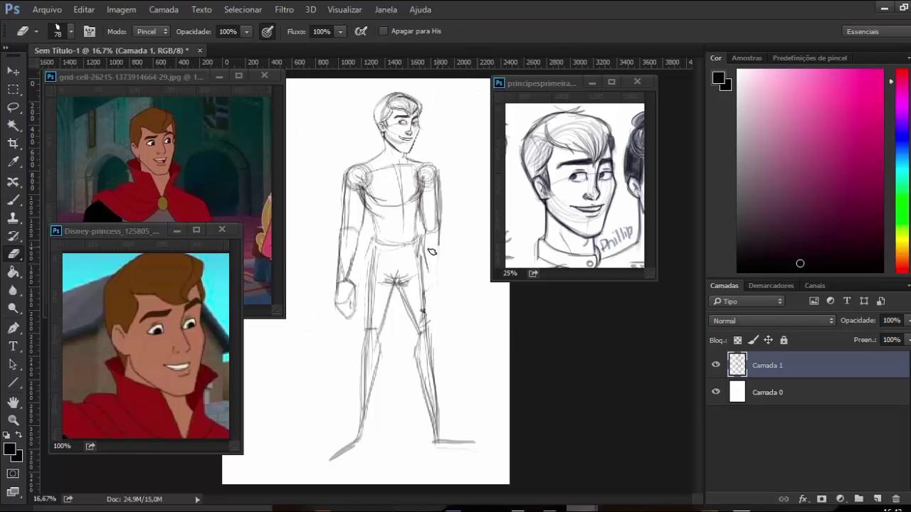
mouse_move(444, 178)
left_mouse_down()
mouse_move(436, 230)
mouse_move(425, 170)
mouse_move(421, 199)
left_mouse_up()
key("b")
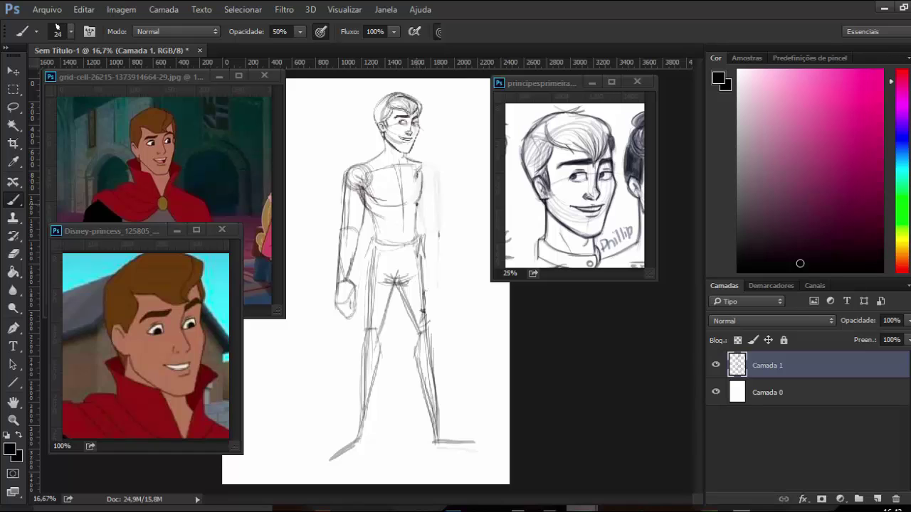
mouse_move(425, 161)
left_mouse_down()
mouse_move(432, 276)
mouse_move(443, 290)
mouse_move(427, 298)
left_mouse_up()
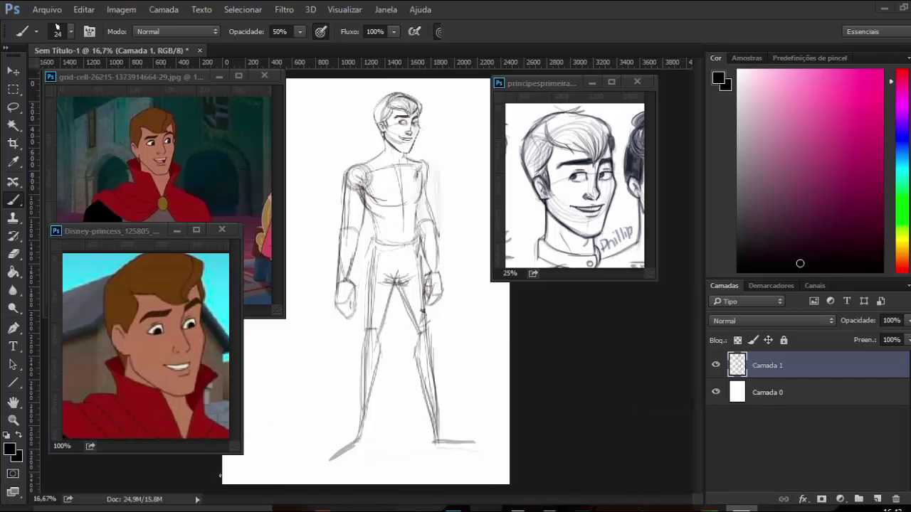
- Draw the trouser waistband and fly, and add a collar line at the neck
left_click_drag(374, 247, 417, 243)
left_click_drag(376, 246, 373, 278)
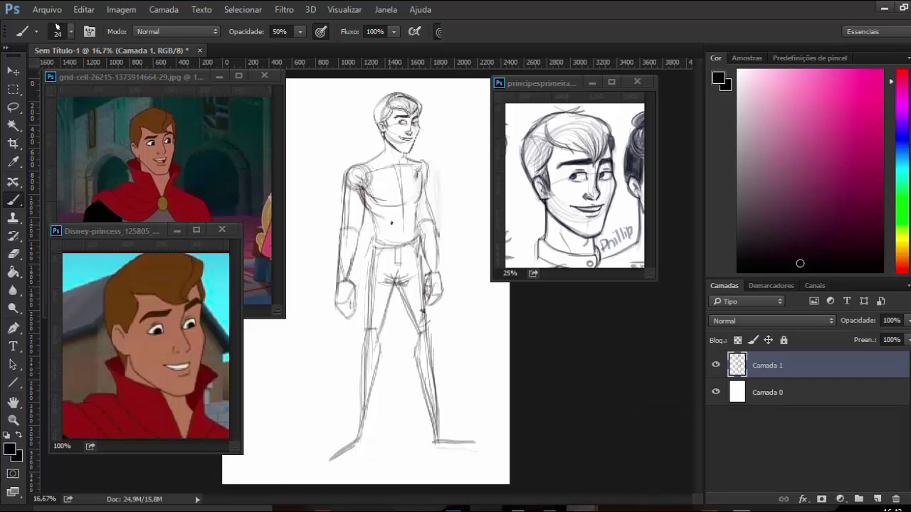
left_click_drag(376, 242, 370, 292)
left_click_drag(404, 153, 400, 183)
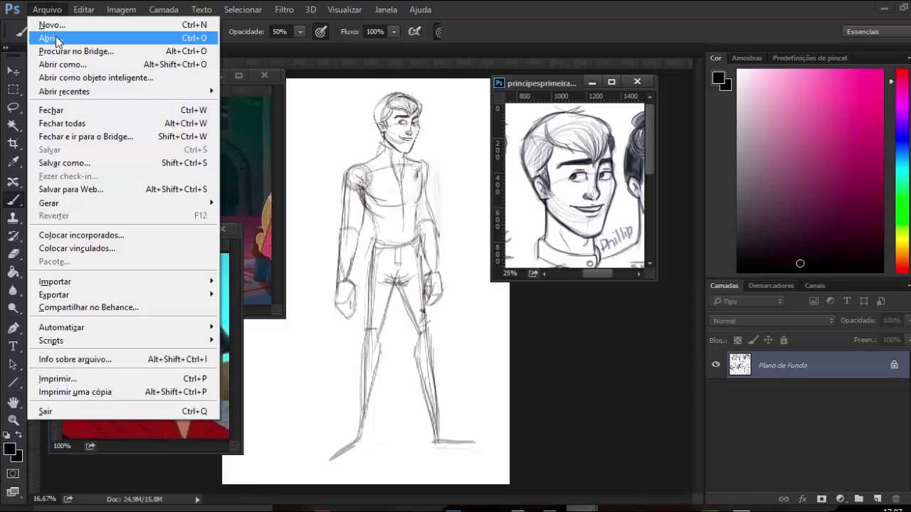
- Open the jaqueta-baseball-masculina reference photo, accept the missing-profile dialog, and resize its window to show the whole man
left_click(43, 34)
double_click(242, 135)
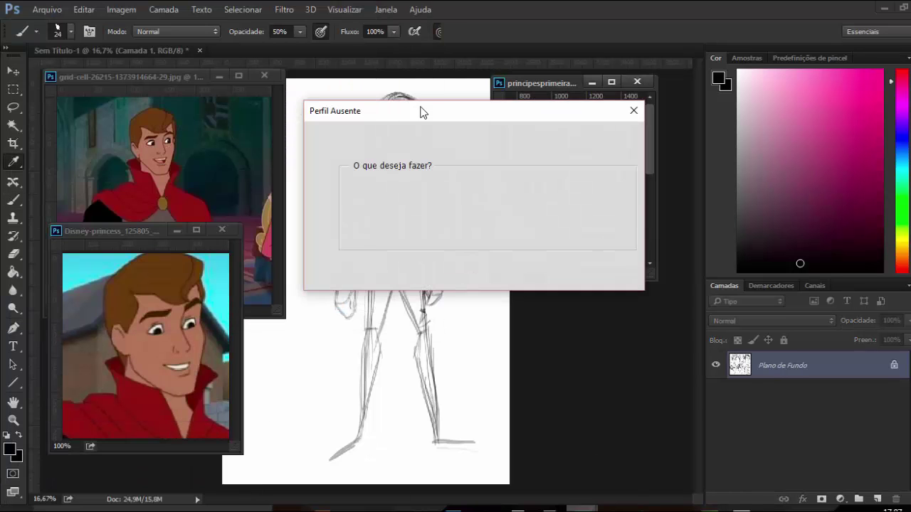
key("Return")
left_click_drag(910, 434, 663, 398)
left_click_drag(570, 395, 599, 394)
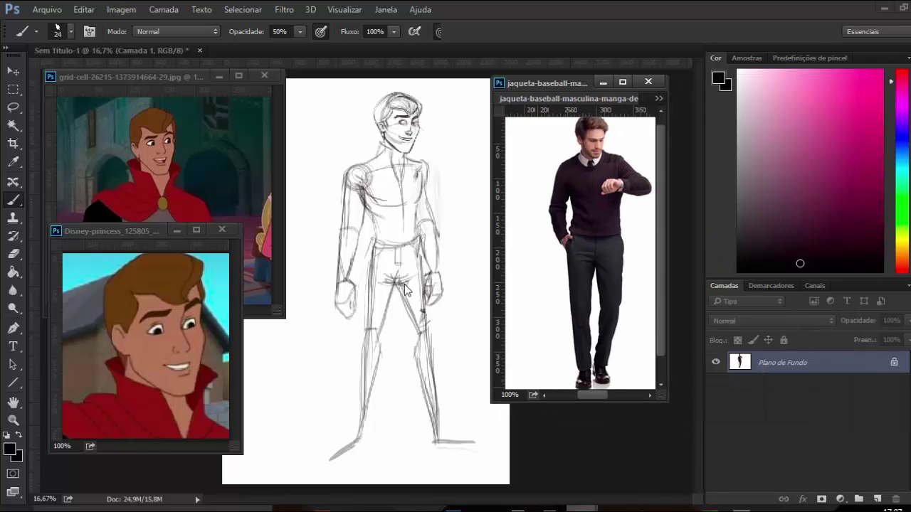
- Erase the rough neck lines, draw a shirt collar with a tie knot, and hatch the shoulder on the viewer's left
left_click(389, 184)
key("e")
mouse_move(385, 145)
left_mouse_down()
mouse_move(378, 149)
mouse_move(408, 165)
mouse_move(400, 160)
left_mouse_up()
key("b")
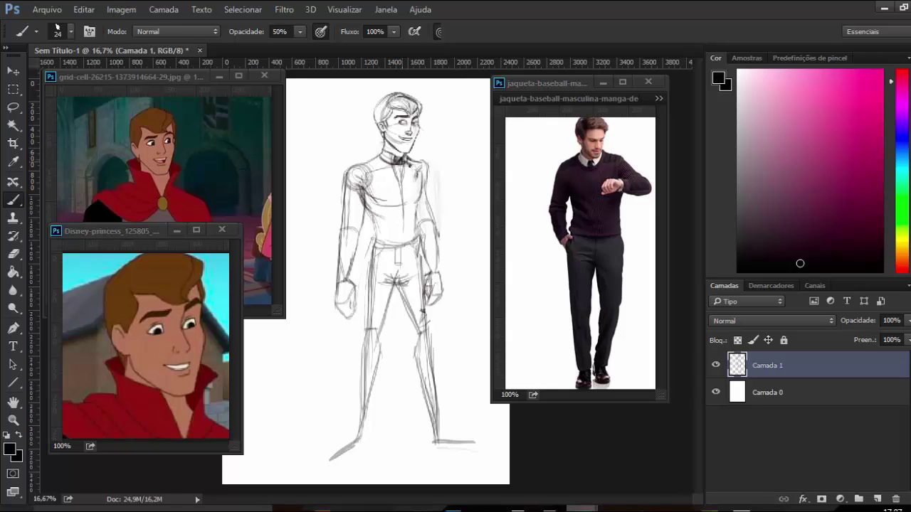
mouse_move(377, 156)
left_mouse_down()
mouse_move(352, 168)
mouse_move(350, 188)
mouse_move(361, 178)
left_mouse_up()
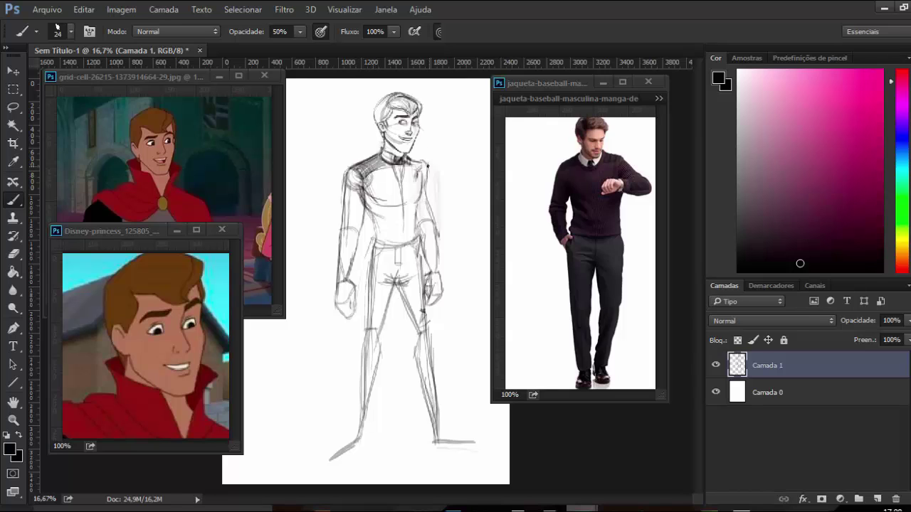
- Draw the sweater's side contours and its hem band around the waist, above the trousers
mouse_move(422, 165)
left_mouse_down()
mouse_move(419, 245)
mouse_move(372, 256)
mouse_move(399, 244)
left_mouse_up()
left_click_drag(367, 211, 387, 236)
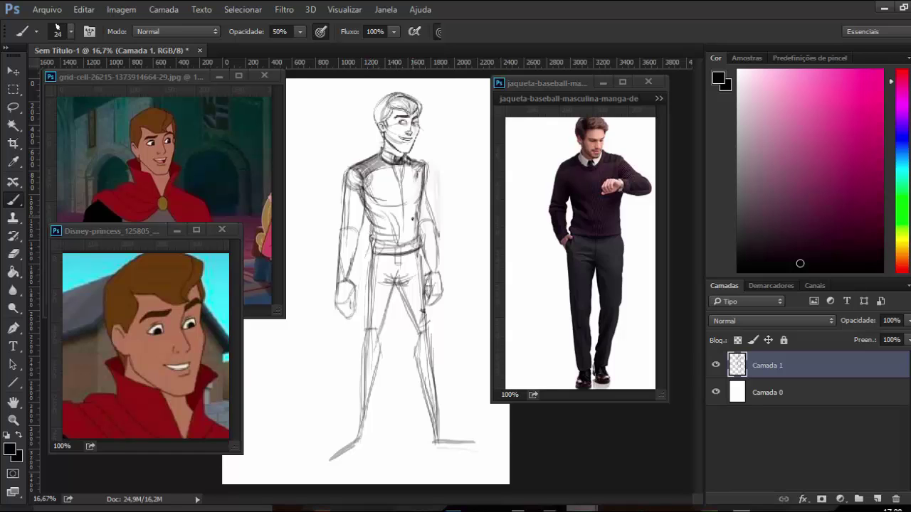
left_click_drag(423, 196, 418, 252)
- Redraw the hand on the viewer's left with separate fingers and add the sleeve cuffs at the wrists
mouse_move(342, 288)
left_mouse_down()
mouse_move(333, 295)
mouse_move(359, 313)
mouse_move(343, 312)
mouse_move(357, 298)
mouse_move(352, 326)
left_mouse_up()
key("e")
key("b")
left_click_drag(343, 299, 345, 322)
left_click_drag(428, 246, 422, 281)
- Darken the fly and draw the trouser leg on the viewer's left from hip to ankle hem
mouse_move(425, 164)
left_mouse_down()
mouse_move(435, 275)
mouse_move(399, 275)
mouse_move(408, 274)
mouse_move(395, 291)
mouse_move(400, 281)
left_mouse_up()
left_click_drag(372, 249, 362, 370)
left_click_drag(367, 326, 357, 436)
left_click_drag(398, 279, 371, 408)
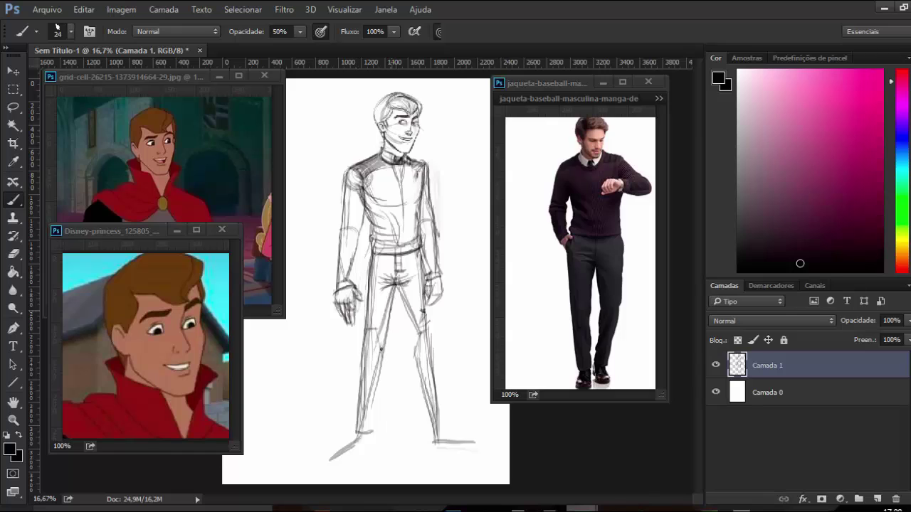
left_click_drag(389, 313, 367, 435)
- Draw the inner and outer contours of the trouser leg on the viewer's right down to the ankle hem
left_click_drag(398, 279, 414, 346)
left_click_drag(401, 298, 437, 430)
left_click_drag(425, 285, 437, 431)
left_click_drag(431, 366, 441, 418)
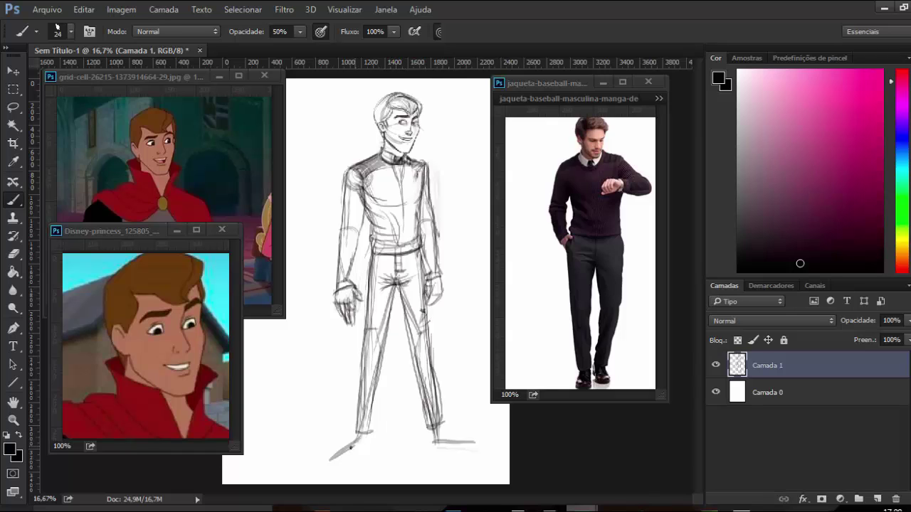
- Sketch long pointed shoes over both foot guide strokes
left_click_drag(365, 438, 319, 472)
left_click_drag(435, 440, 494, 441)
left_click_drag(434, 434, 494, 441)
left_click_drag(435, 433, 481, 437)
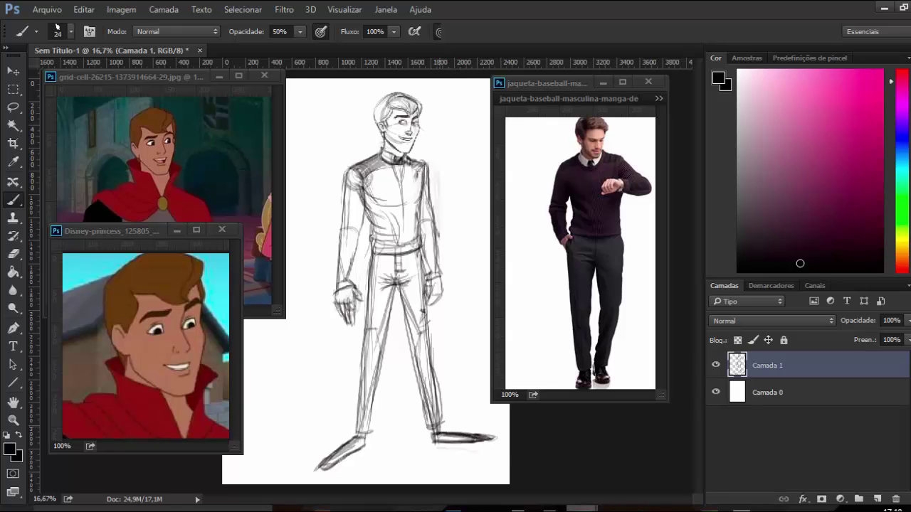
- Add short detail strokes across the shoe on the viewer's left
left_click_drag(352, 443, 360, 444)
mouse_move(354, 434)
left_mouse_down()
mouse_move(363, 443)
mouse_move(355, 448)
left_mouse_up()
left_click_drag(331, 453, 340, 463)
- Switch to Manga Studio EX and paint dark brown, hair brown and skin swatches, sampled from the prince reference, on a new layer
left_click(741, 509)
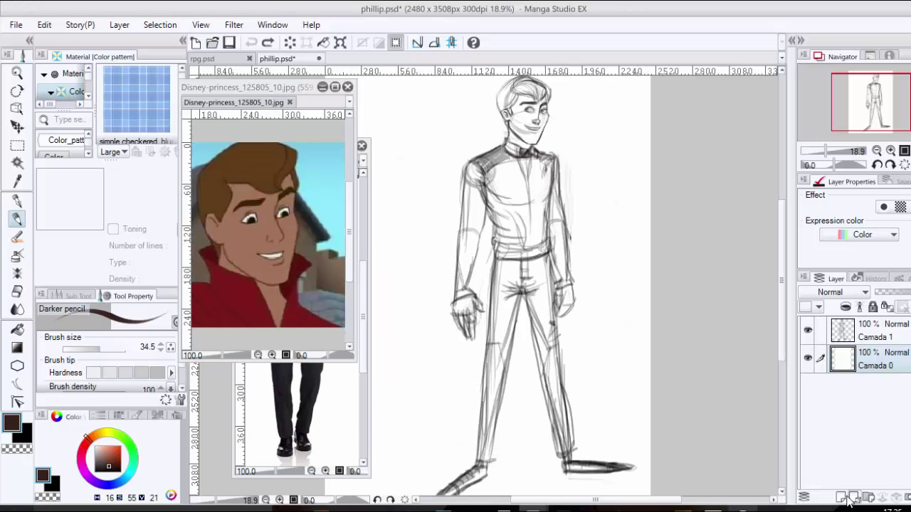
left_click(841, 497)
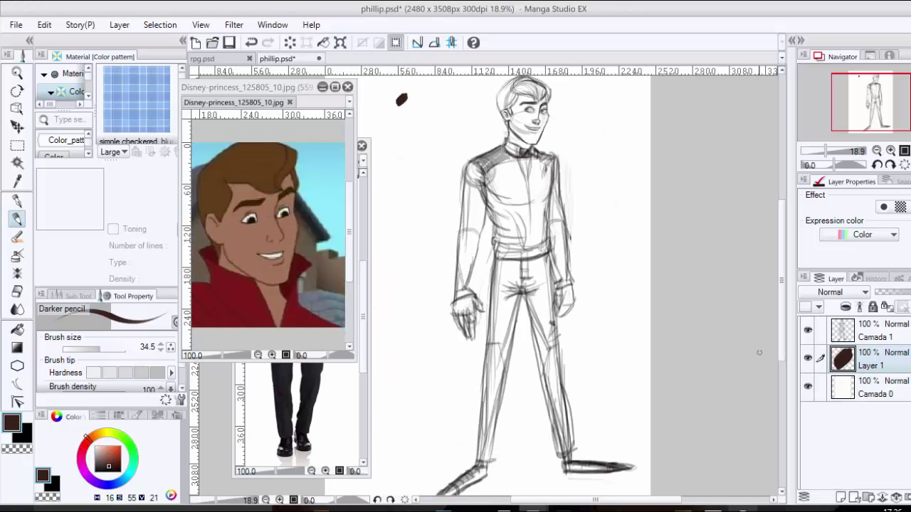
left_click(246, 165, "alt")
mouse_move(410, 99)
left_mouse_down()
mouse_move(406, 117)
mouse_move(415, 121)
left_mouse_up()
left_click(268, 229, "alt")
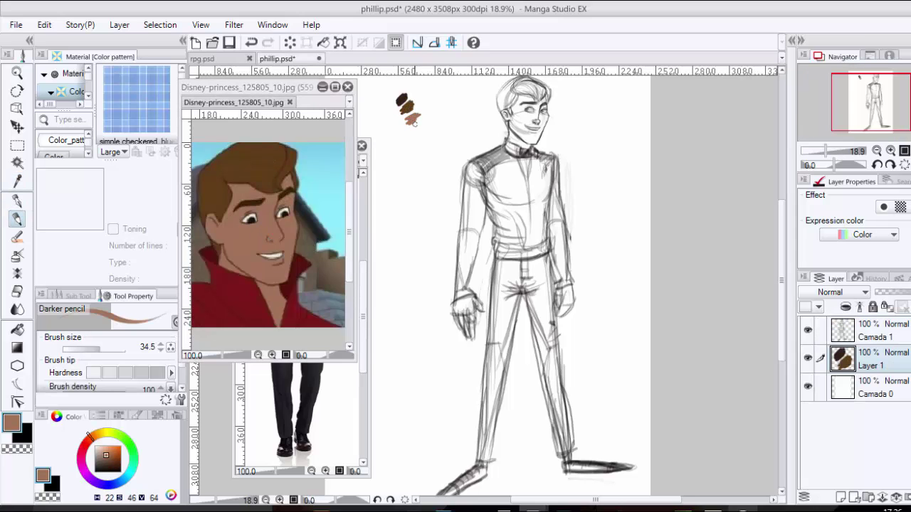
- Move the swatch layer above Camada 1 and add a red swatch sampled from the prince's clothing
left_click_drag(856, 363, 856, 329)
key("alt")
left_click(249, 299, "alt")
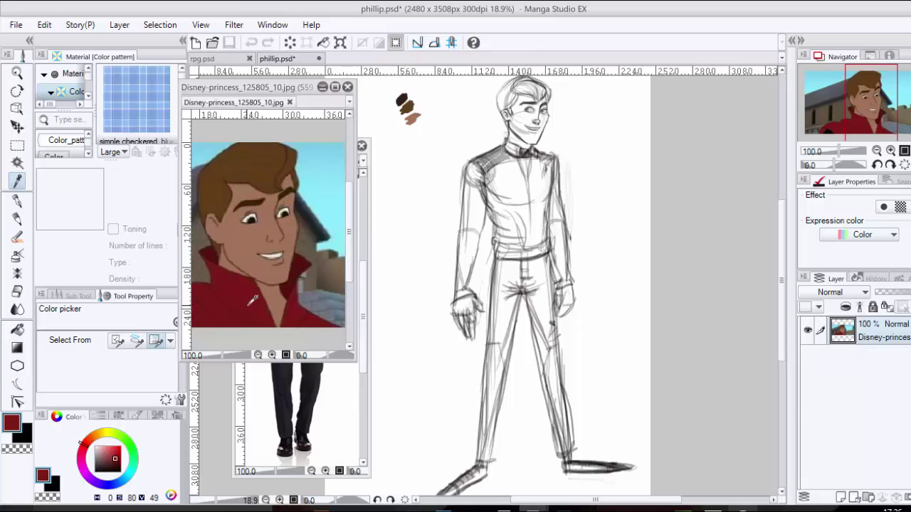
left_click_drag(415, 121, 417, 135)
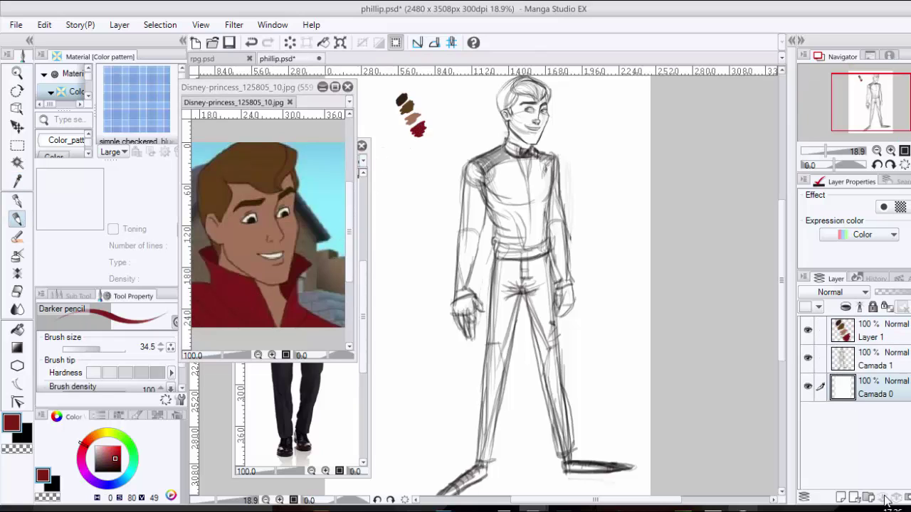
- Fill a new layer beneath the Camada 1 sketch with light blue sampled from the reference's sky
left_click(331, 155, "alt")
key("g")
left_click(602, 194)
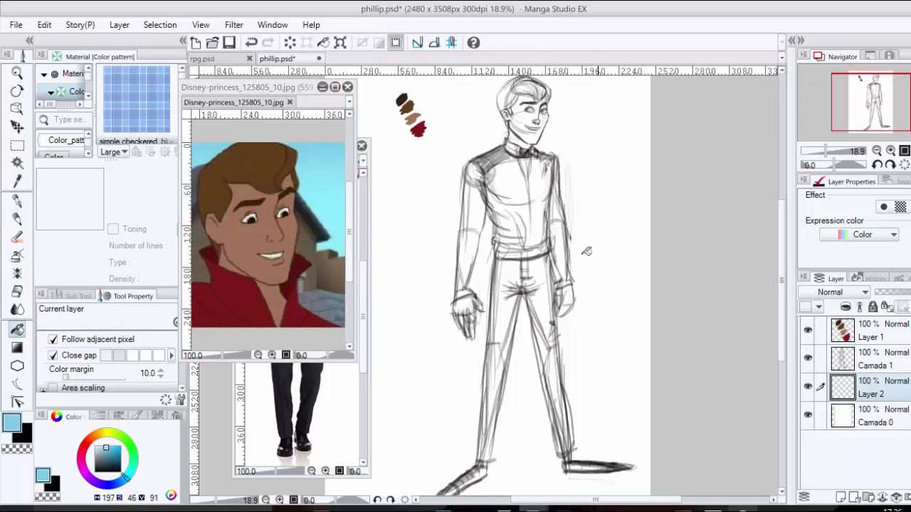
left_click(588, 247)
- Set up a line layer above Camada 1, lower the sketch's opacity to 38%, and ready the dark brown pencil at size 20.7
left_click(846, 364)
left_click(841, 497)
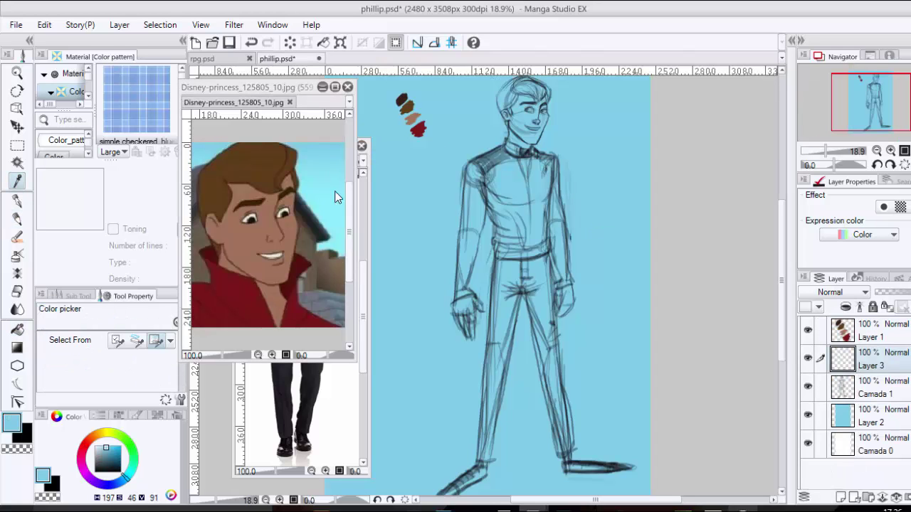
left_click(402, 101, "alt")
key("p")
left_click_drag(605, 107, 694, 293)
left_click(880, 389)
left_click(894, 292)
left_click(889, 293)
left_click(875, 361)
left_click_drag(99, 348, 93, 349)
- Ink the ear, the jawline and both eye outlines over the faded sketch
mouse_move(606, 190)
left_mouse_down()
mouse_move(585, 192)
mouse_move(631, 251)
mouse_move(683, 272)
left_mouse_up()
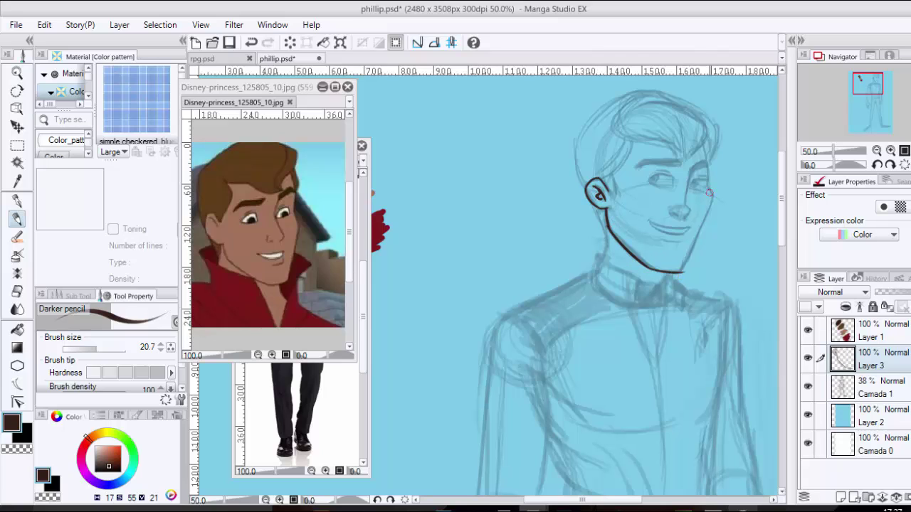
mouse_move(707, 162)
left_mouse_down()
mouse_move(709, 178)
mouse_move(691, 187)
mouse_move(659, 175)
mouse_move(697, 178)
left_mouse_up()
key("ctrl+z")
mouse_move(672, 177)
left_mouse_down()
mouse_move(649, 181)
mouse_move(673, 188)
left_mouse_up()
key("ctrl+z")
key("ctrl+z")
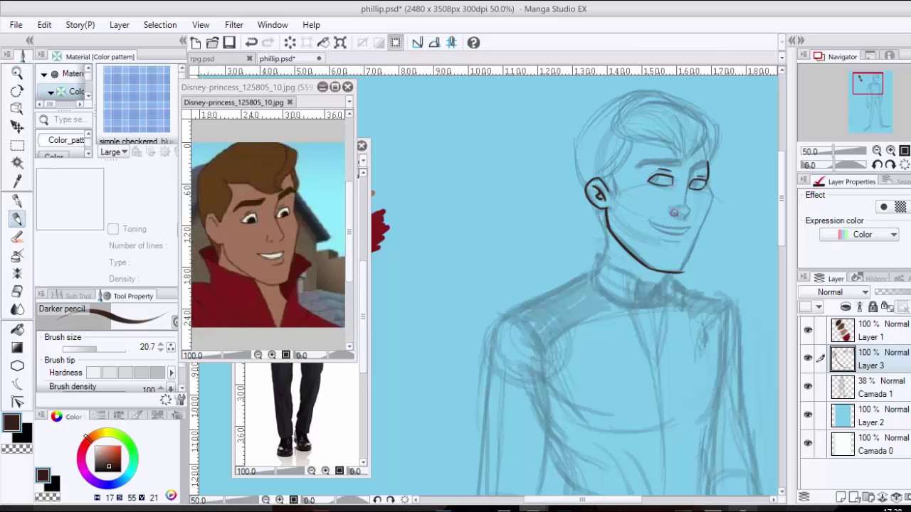
- Ink the nose with its bridge line and the two thick eyebrows
key("ctrl+z")
mouse_move(689, 218)
left_mouse_down()
mouse_move(692, 210)
mouse_move(689, 217)
left_mouse_up()
key("ctrl+z")
key("ctrl+z")
key("ctrl+z")
key("ctrl+z")
mouse_move(704, 148)
left_mouse_down()
mouse_move(703, 168)
mouse_move(640, 162)
left_mouse_up()
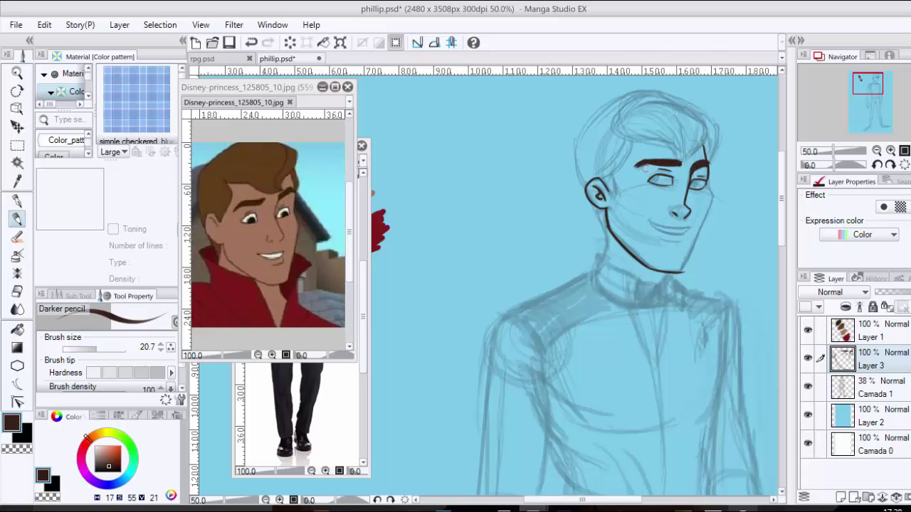
- Ink the smiling mouth, the far side of the face down to the chin, and the neck line below the ear
mouse_move(646, 219)
left_mouse_down()
mouse_move(688, 228)
mouse_move(679, 234)
left_mouse_up()
left_click_drag(711, 187, 682, 269)
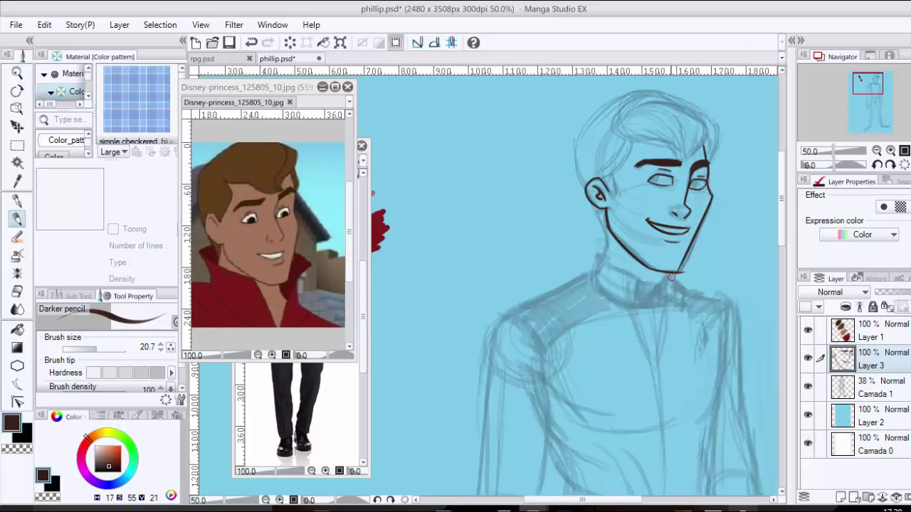
key("ctrl+z")
left_click_drag(712, 188, 681, 267)
key("e")
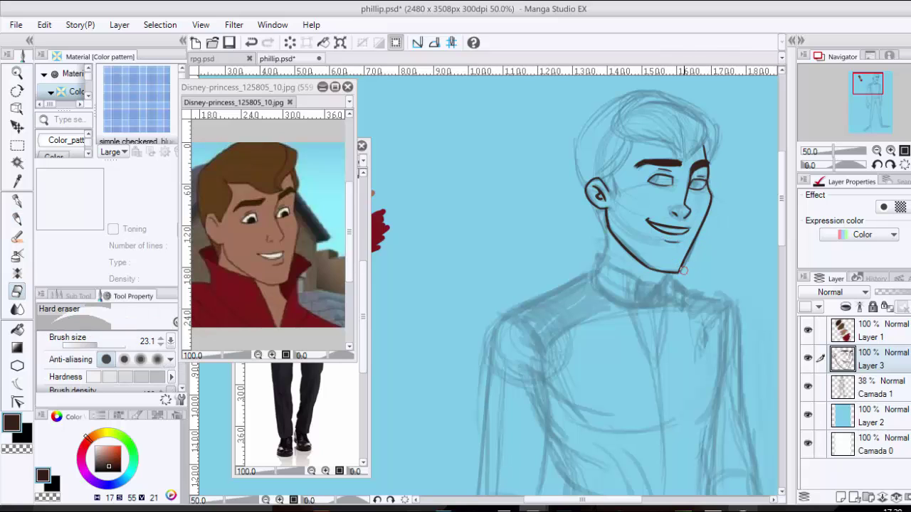
key("p")
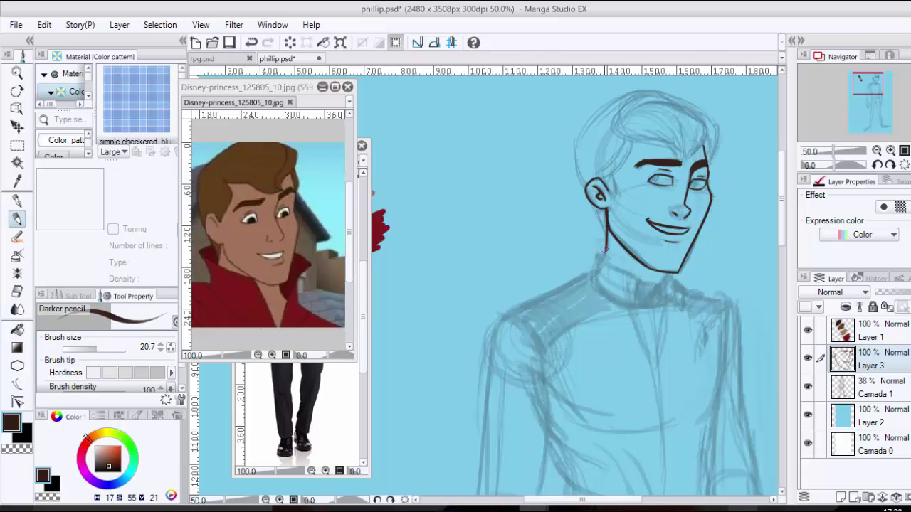
left_click_drag(604, 249, 607, 265)
- Ink the swept fringe, the top of the hair and the strand lines running from the crown
mouse_move(621, 126)
left_mouse_down()
mouse_move(660, 146)
mouse_move(682, 118)
left_mouse_up()
mouse_move(676, 164)
left_mouse_down()
mouse_move(698, 143)
mouse_move(704, 103)
left_mouse_up()
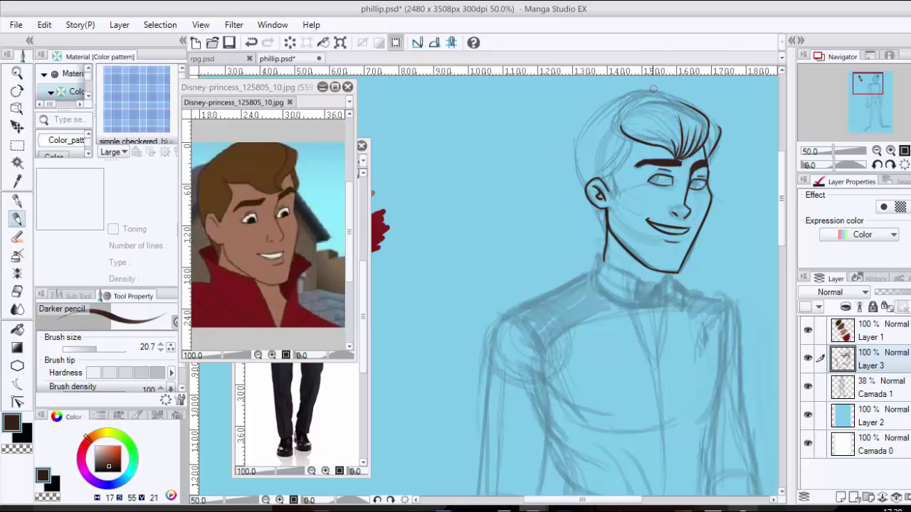
left_click_drag(651, 90, 719, 133)
mouse_move(686, 98)
left_mouse_down()
mouse_move(659, 90)
mouse_move(617, 118)
left_mouse_up()
mouse_move(641, 91)
left_mouse_down()
mouse_move(662, 115)
mouse_move(641, 94)
mouse_move(661, 130)
mouse_move(640, 89)
mouse_move(628, 119)
left_mouse_up()
key("ctrl+z")
key("ctrl+z")
mouse_move(638, 108)
left_mouse_down()
mouse_move(650, 86)
mouse_move(680, 147)
left_mouse_up()
key("ctrl+z")
left_click_drag(645, 91, 672, 109)
mouse_move(660, 92)
left_mouse_down()
mouse_move(691, 122)
mouse_move(656, 123)
left_mouse_up()
- Outline the back of the head from the crown to the ear and add the hairline in front of the ear
mouse_move(642, 93)
left_mouse_down()
mouse_move(648, 124)
mouse_move(667, 139)
mouse_move(576, 130)
mouse_move(590, 189)
left_mouse_up()
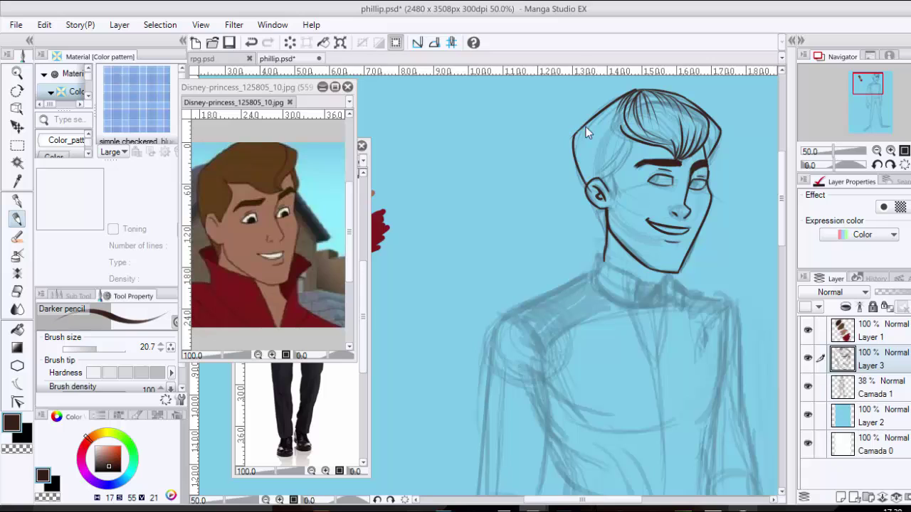
key("ctrl+z")
left_click_drag(575, 134, 589, 185)
mouse_move(629, 148)
left_mouse_down()
mouse_move(607, 195)
mouse_move(609, 233)
left_mouse_up()
- Bring the sweater reference photo forward and ink the sweater's round neckline as a double curve
mouse_move(625, 285)
left_mouse_down()
mouse_move(583, 182)
mouse_move(619, 202)
left_mouse_up()
left_click(315, 393)
left_click(560, 185)
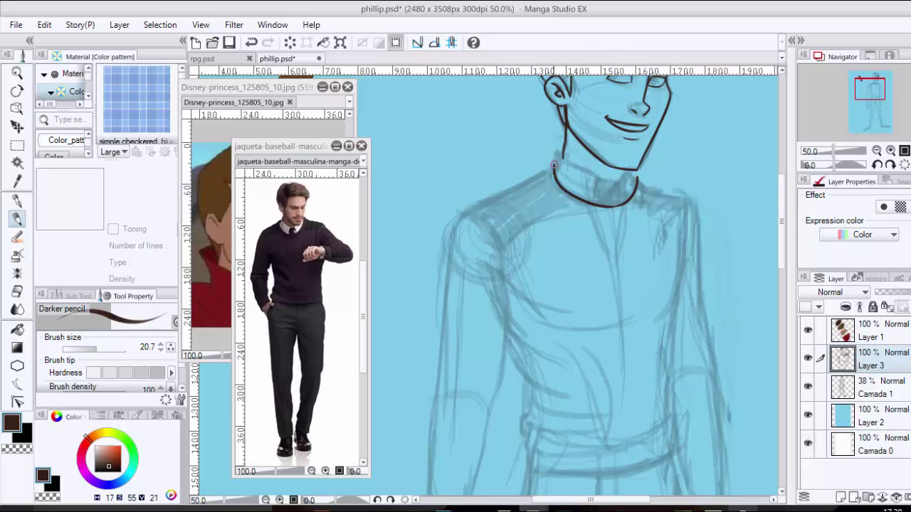
mouse_move(551, 165)
left_mouse_down()
mouse_move(553, 200)
mouse_move(597, 211)
left_mouse_up()
key("ctrl+z")
left_click_drag(556, 187, 598, 210)
mouse_move(592, 210)
left_mouse_down()
mouse_move(631, 213)
mouse_move(642, 178)
left_mouse_up()
key("ctrl+z")
key("ctrl+z")
mouse_move(623, 207)
left_mouse_down()
mouse_move(641, 187)
mouse_move(630, 203)
left_mouse_up()
key("ctrl+z")
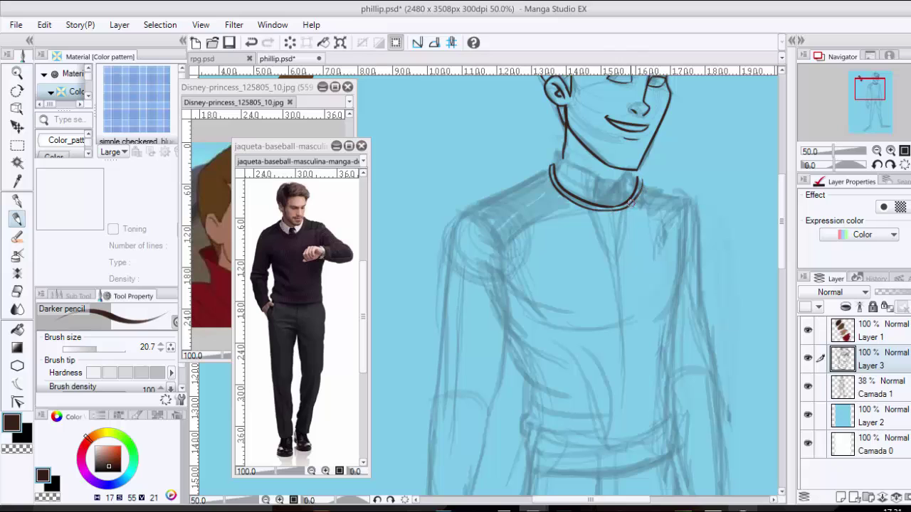
- Fill the neckline band with short ribbing marks and reduce the pencil size to 16.6
key("e")
key("p")
key("]")
left_click_drag(555, 181, 582, 201)
key("bracketleft")
key("bracketleft")
key("bracketleft")
key("bracketleft")
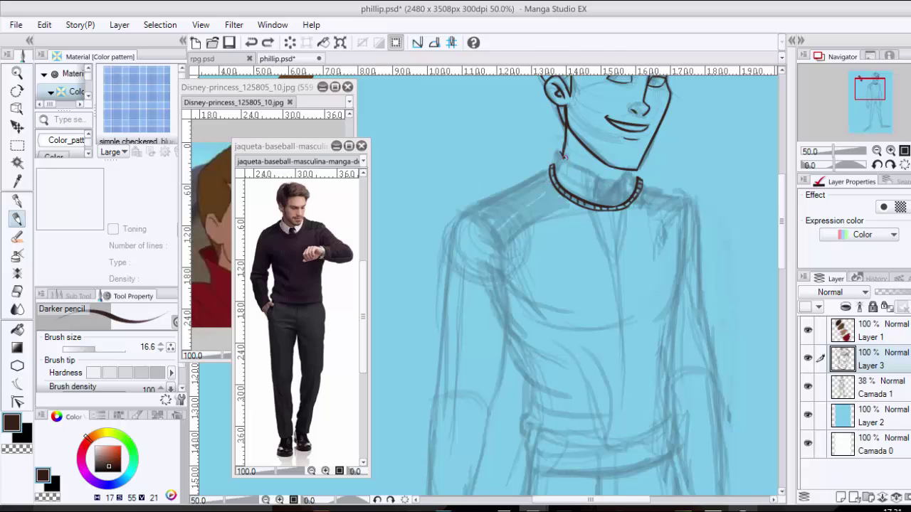
- Ink the shirt collar and tie knot inside the neckline, then clean up the collar with the eraser
left_click_drag(563, 155, 599, 172)
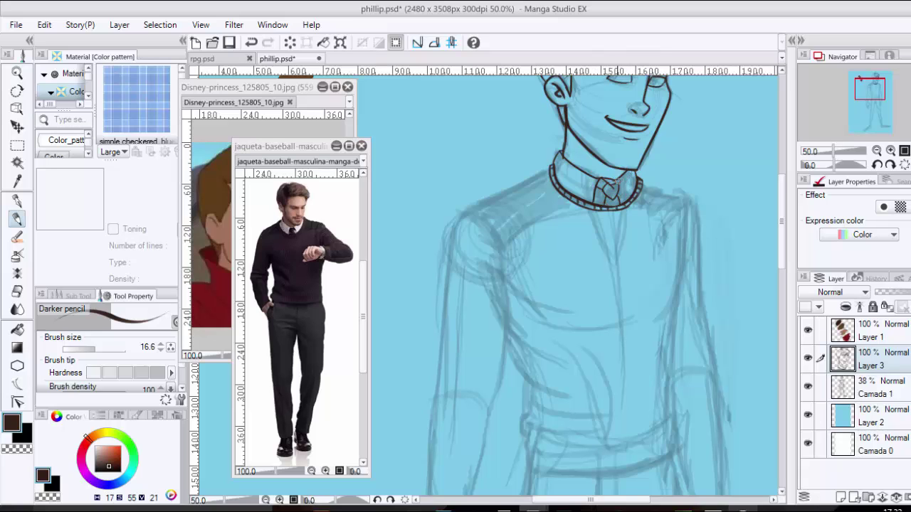
key("e")
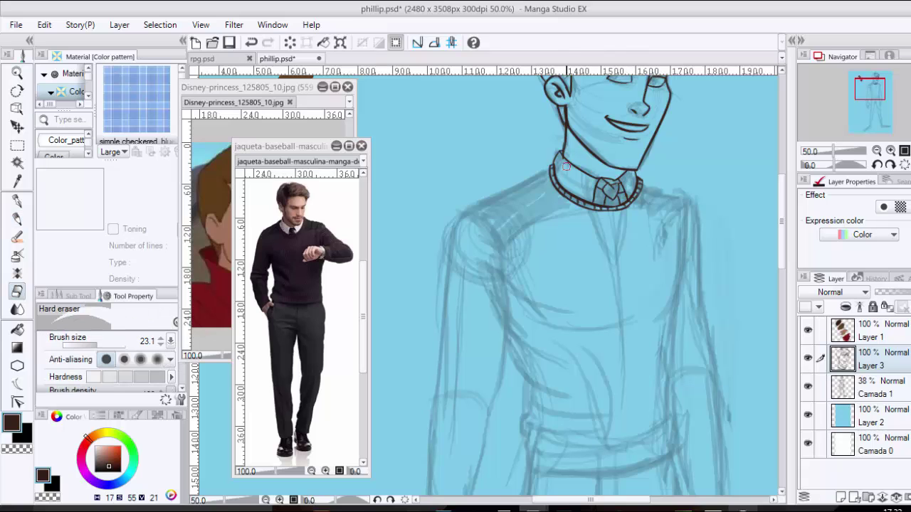
key("p")
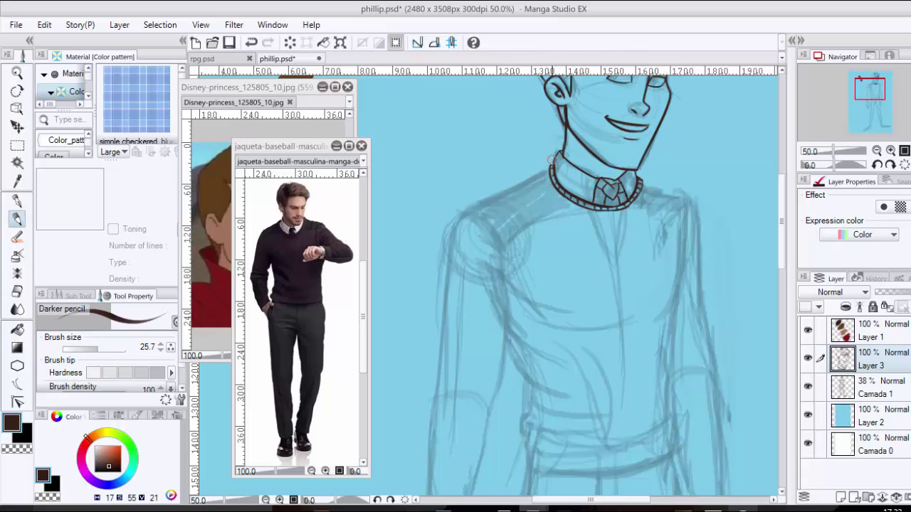
- Ink the shoulder, its panel and the outer upper sleeve on the viewer's left with a size 25.7 pencil
mouse_move(549, 165)
left_mouse_down()
mouse_move(461, 213)
mouse_move(504, 287)
left_mouse_up()
left_click_drag(467, 211, 493, 255)
mouse_move(570, 201)
left_mouse_down()
mouse_move(492, 257)
mouse_move(529, 244)
mouse_move(538, 153)
left_mouse_up()
mouse_move(474, 105)
left_mouse_down()
mouse_move(460, 297)
mouse_move(447, 297)
left_mouse_up()
key("ctrl+z")
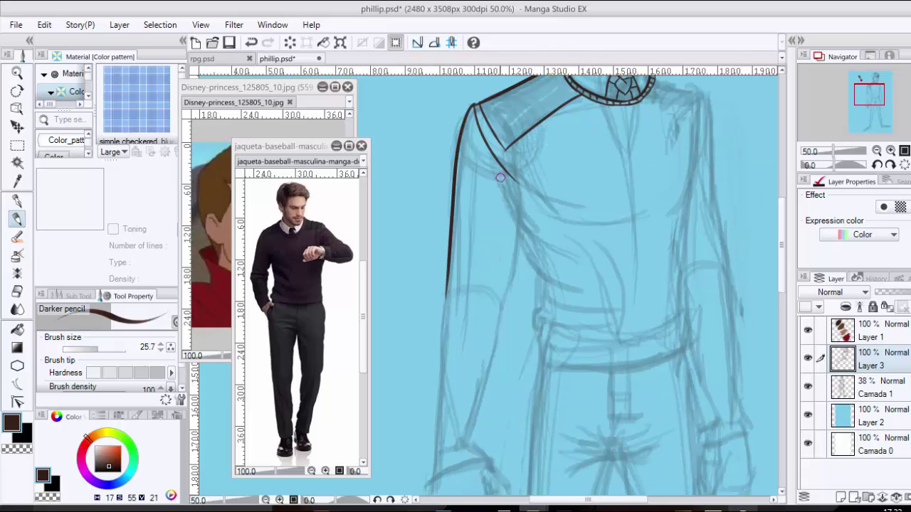
- Ink the armpit, the sweater folds along the torso's side on the viewer's left, and the curved waist hem
mouse_move(500, 178)
left_mouse_down()
mouse_move(557, 205)
mouse_move(509, 227)
mouse_move(503, 262)
left_mouse_up()
key("ctrl+z")
left_click_drag(519, 229, 505, 285)
left_click_drag(521, 240, 556, 302)
mouse_move(524, 240)
left_mouse_down()
mouse_move(577, 268)
mouse_move(595, 296)
left_mouse_up()
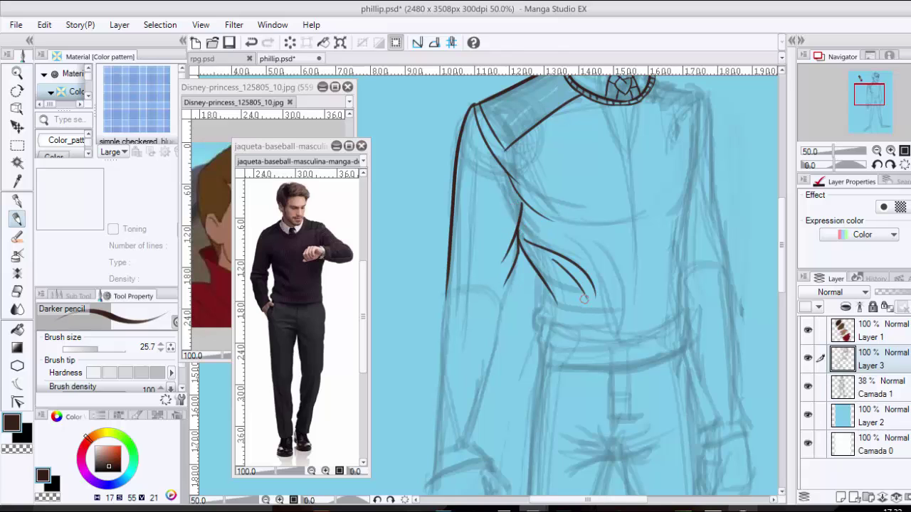
left_click_drag(547, 266, 595, 296)
mouse_move(539, 272)
left_mouse_down()
mouse_move(540, 369)
mouse_move(687, 360)
mouse_move(696, 341)
left_mouse_up()
- Ink the shoulder panel and the chest's side edge on the viewer's right
left_click_drag(659, 178, 631, 264)
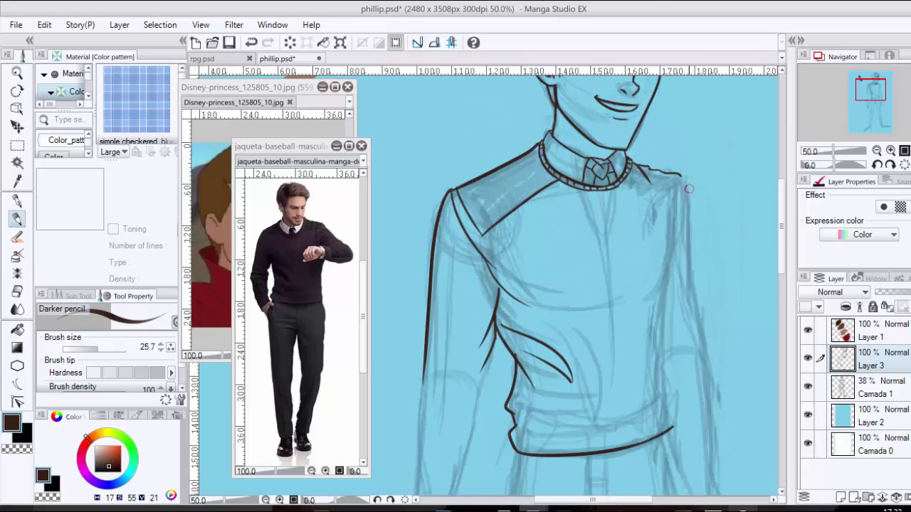
mouse_move(683, 175)
left_mouse_down()
mouse_move(662, 279)
mouse_move(645, 302)
left_mouse_up()
left_click_drag(629, 188, 656, 180)
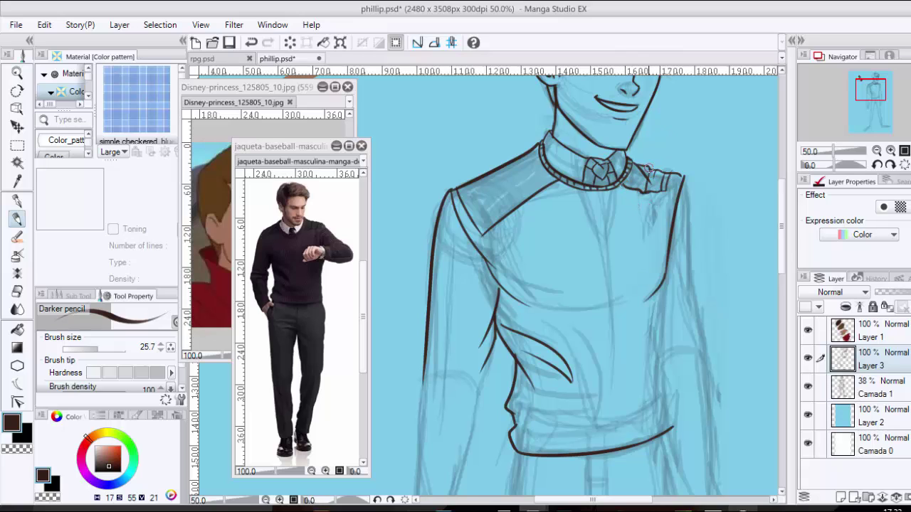
- Ink the inner sleeve edge from the armpit to the wrist on the viewer's left
left_click_drag(536, 318, 550, 144)
left_click_drag(504, 178, 476, 335)
key("ctrl+z")
left_click_drag(506, 172, 472, 380)
key("ctrl+z")
left_click_drag(508, 166, 467, 331)
mouse_move(467, 329)
left_mouse_down()
mouse_move(460, 356)
mouse_move(469, 354)
left_mouse_up()
key("ctrl+z")
- Extend the outer forearm edge to the wrist and ink the flared cuff on the viewer's left
left_click_drag(436, 209, 420, 403)
key("ctrl+z")
mouse_move(427, 331)
left_mouse_down()
mouse_move(422, 393)
mouse_move(480, 379)
left_mouse_up()
key("ctrl+z")
left_click_drag(469, 348, 484, 379)
key("ctrl+z")
- Ink the long rectangular panel on the forearm of the sleeve on the viewer's left
mouse_move(433, 253)
left_mouse_down()
mouse_move(454, 262)
mouse_move(441, 355)
mouse_move(473, 247)
mouse_move(459, 354)
left_mouse_up()
key("ctrl+z")
key("ctrl+z")
key("ctrl+z")
left_click_drag(459, 356, 422, 360)
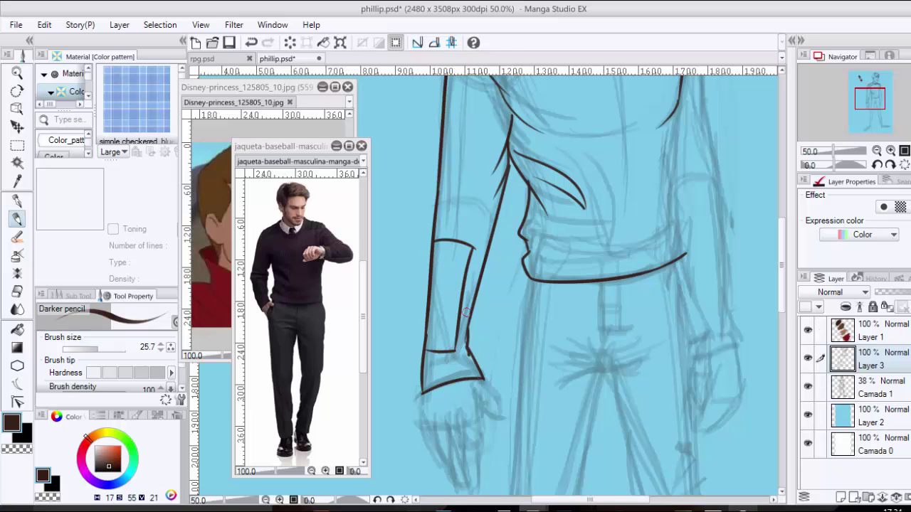
- Ink the folded band around the elbow of the sleeve on the viewer's left with a size 16.6 pencil
left_click_drag(475, 199, 437, 205)
mouse_move(455, 202)
left_mouse_down()
mouse_move(437, 215)
mouse_move(484, 206)
left_mouse_up()
key("e")
key("p")
left_click(96, 349)
left_click_drag(438, 189, 437, 198)
mouse_move(437, 199)
left_mouse_down()
mouse_move(491, 207)
mouse_move(481, 214)
left_mouse_up()
left_click_drag(490, 205, 496, 219)
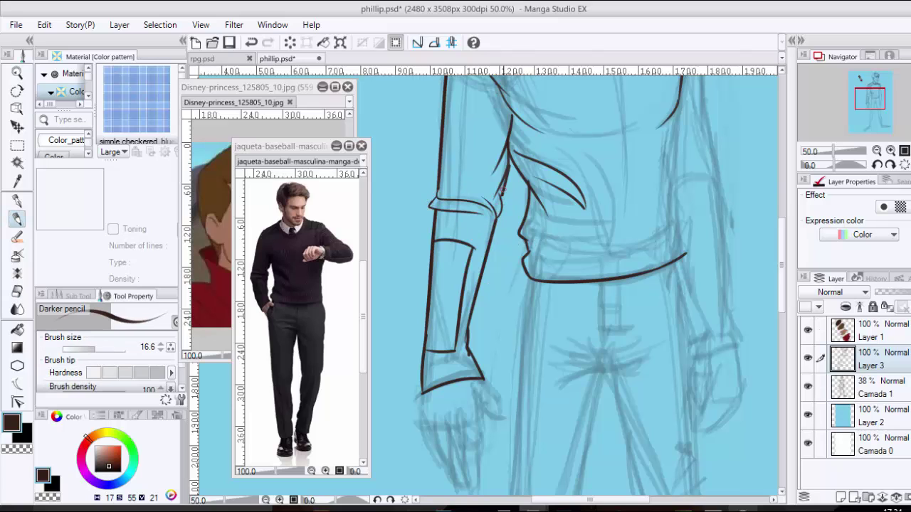
- Ink the thumb and the index finger's edge of the hand on the viewer's left
mouse_move(513, 378)
left_mouse_down()
mouse_move(524, 140)
mouse_move(519, 178)
left_mouse_up()
key("ctrl+z")
mouse_move(498, 178)
left_mouse_down()
mouse_move(511, 189)
mouse_move(525, 182)
mouse_move(524, 192)
mouse_move(488, 158)
mouse_move(492, 249)
left_mouse_up()
key("ctrl+z")
key("ctrl+z")
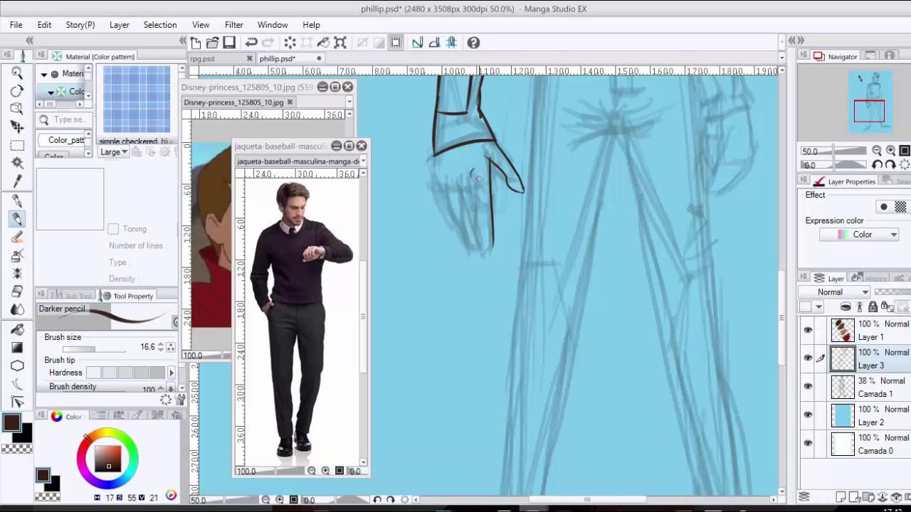
- Ink the remaining fingers with their nails and the outer edge of the hand on the viewer's left
key("ctrl+z")
left_click_drag(473, 171, 486, 253)
key("ctrl+z")
key("ctrl+z")
key("ctrl+z")
left_click_drag(461, 173, 487, 251)
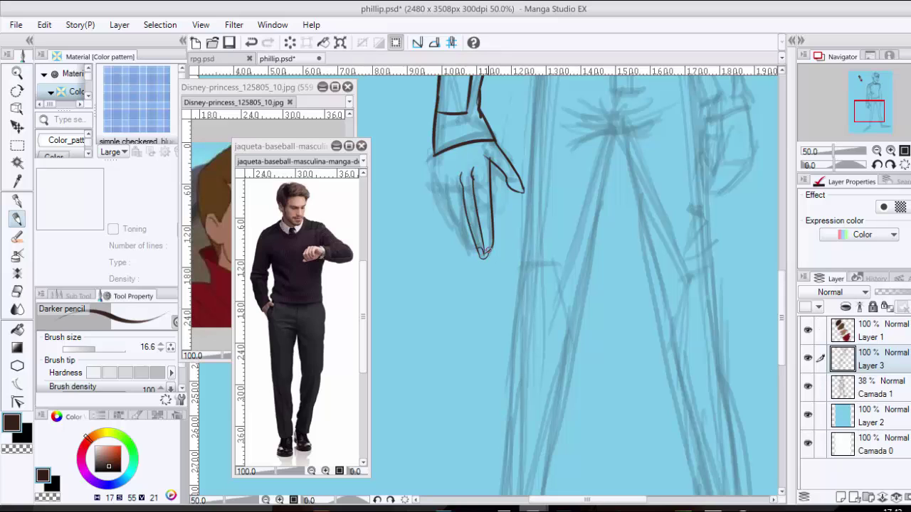
key("ctrl+z")
left_click_drag(443, 173, 460, 241)
left_click_drag(434, 163, 458, 245)
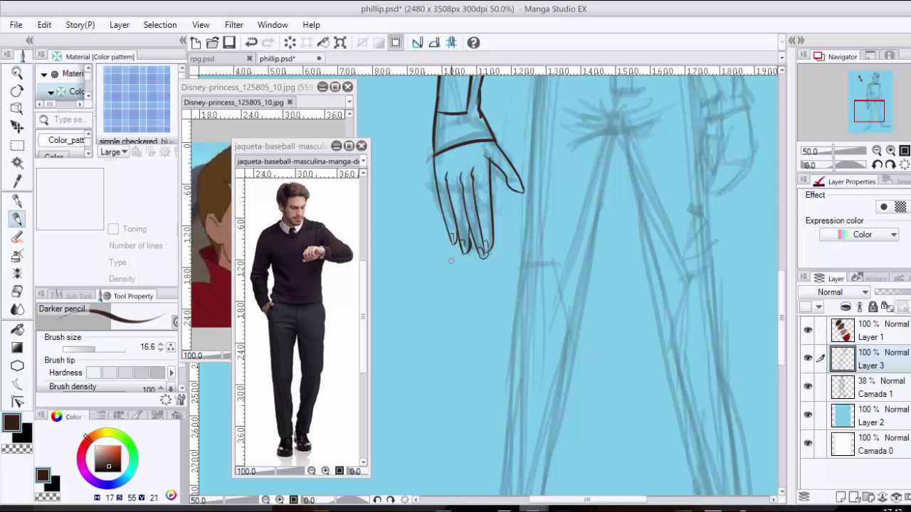
- Ink the torso's side with its waist fold on the viewer's right and the upper edge of the sweater's waistband
mouse_move(667, 190)
left_mouse_down()
mouse_move(586, 350)
mouse_move(594, 509)
left_mouse_up()
left_click_drag(615, 220, 585, 343)
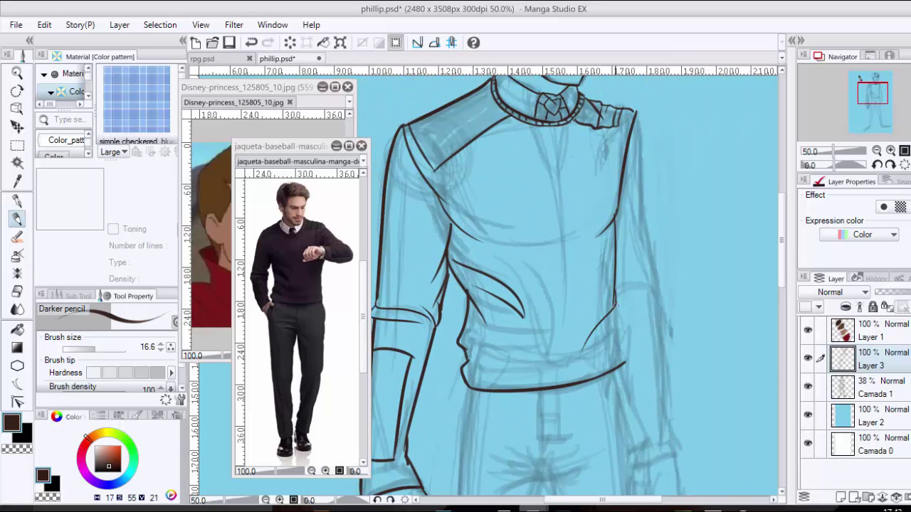
left_click_drag(614, 302, 628, 365)
mouse_move(465, 350)
left_mouse_down()
mouse_move(561, 360)
mouse_move(542, 371)
left_mouse_up()
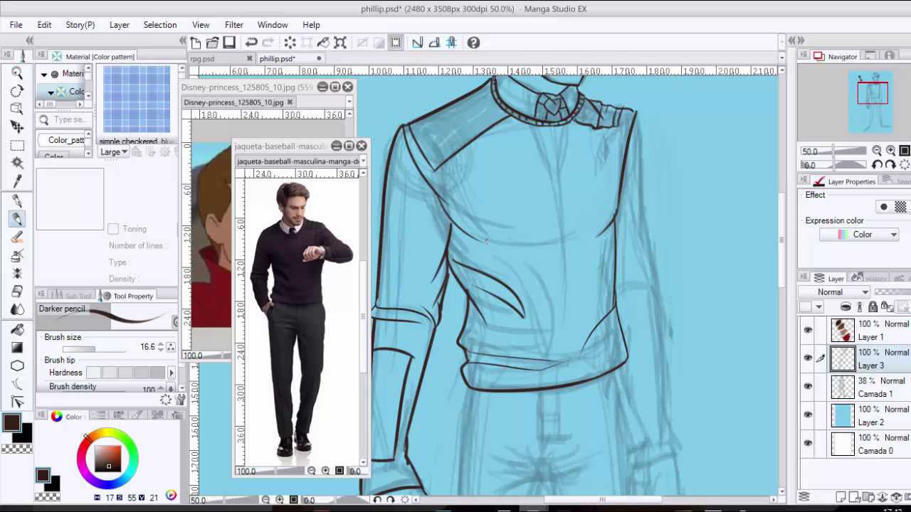
- Ink the outer upper sleeve and the elbow fold on the viewer's right with a size 20.7 pencil
left_click(93, 351)
left_click_drag(636, 111, 643, 246)
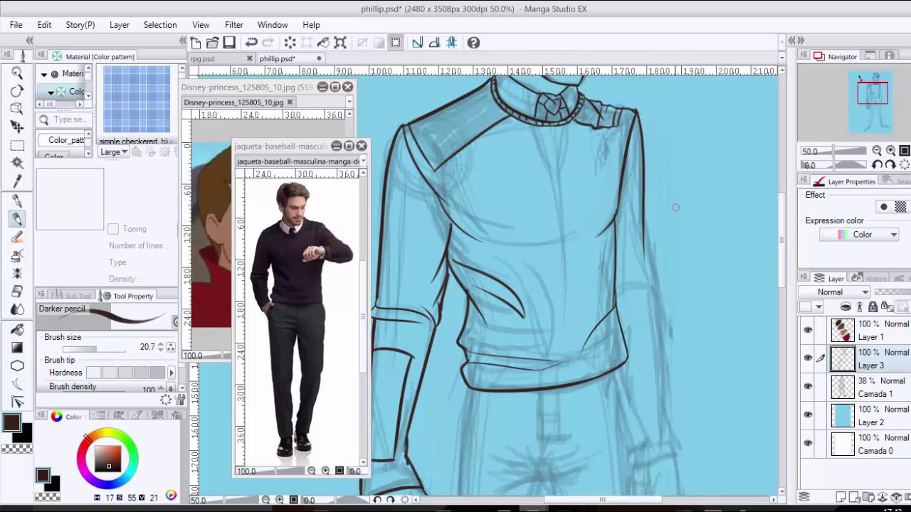
mouse_move(641, 211)
left_mouse_down()
mouse_move(658, 312)
mouse_move(622, 287)
mouse_move(654, 297)
mouse_move(648, 285)
left_mouse_up()
key("ctrl+z")
key("ctrl+z")
key("ctrl+z")
left_click_drag(632, 268, 653, 292)
- Ink both forearm edges of the sleeve on the viewer's right and close them across the wrist
left_click_drag(645, 250, 671, 417)
key("ctrl+z")
left_click_drag(657, 279, 672, 430)
mouse_move(626, 386)
left_mouse_down()
mouse_move(629, 304)
mouse_move(632, 392)
left_mouse_up()
key("ctrl+z")
left_click_drag(630, 282, 634, 383)
left_click_drag(632, 383, 683, 374)
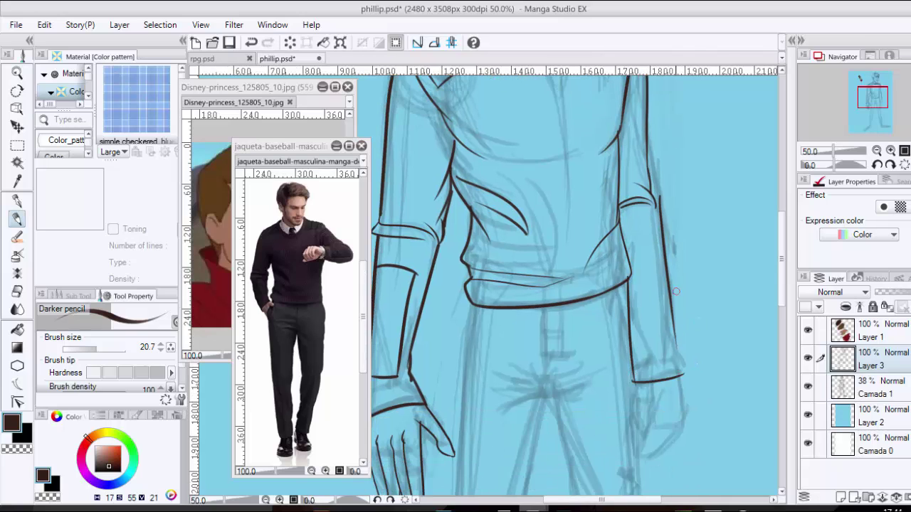
- Ink the long patch outline on the forearm on the viewer's right and trim the stray line end at the cuff
left_click_drag(675, 325, 682, 375)
left_click_drag(641, 256, 664, 251)
key("ctrl+z")
mouse_move(643, 256)
left_mouse_down()
mouse_move(656, 361)
mouse_move(680, 358)
mouse_move(654, 348)
left_mouse_up()
key("ctrl+z")
key("ctrl+z")
key("ctrl+z")
key("e")
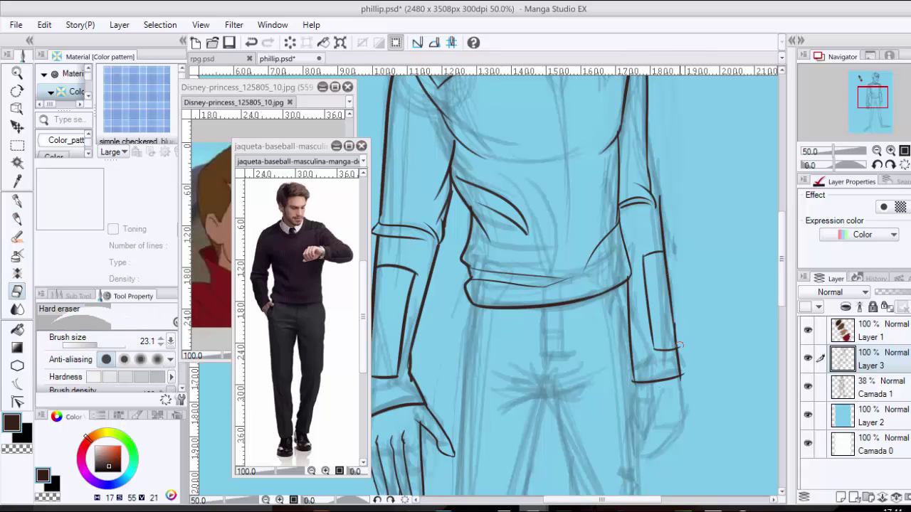
- Ink the hand and its fingers on the viewer's right with a size 28.7 pencil
key("p")
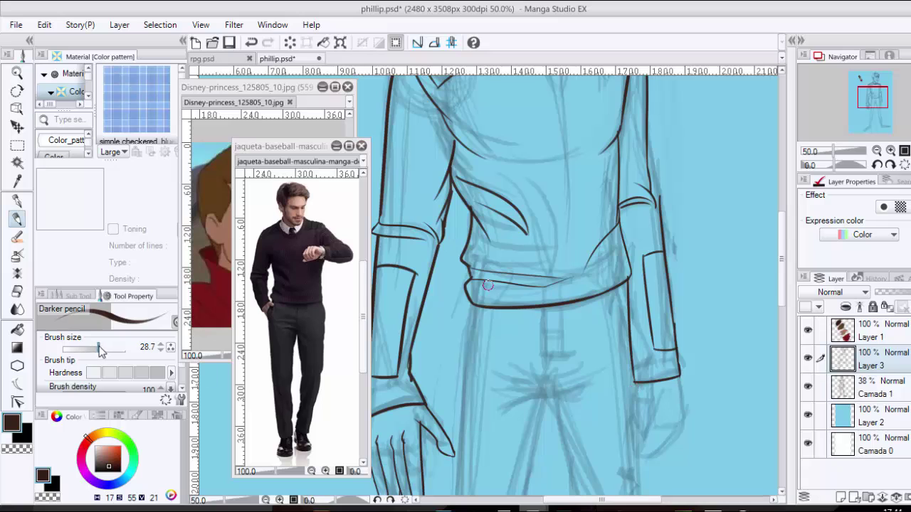
mouse_move(634, 388)
left_mouse_down()
mouse_move(610, 262)
mouse_move(614, 318)
mouse_move(625, 267)
mouse_move(615, 324)
mouse_move(642, 299)
mouse_move(642, 282)
left_mouse_up()
left_click_drag(615, 333, 650, 301)
key("ctrl+z")
left_click_drag(650, 302, 658, 270)
key("ctrl+z")
mouse_move(620, 332)
left_mouse_down()
mouse_move(655, 302)
mouse_move(650, 257)
mouse_move(656, 299)
mouse_move(635, 314)
left_mouse_up()
key("ctrl+z")
- Ink the trouser fly and crotch folds with the upper edges of the leg on the viewer's left
mouse_move(519, 184)
left_mouse_down()
mouse_move(519, 232)
mouse_move(540, 229)
left_mouse_up()
left_click_drag(538, 184, 538, 229)
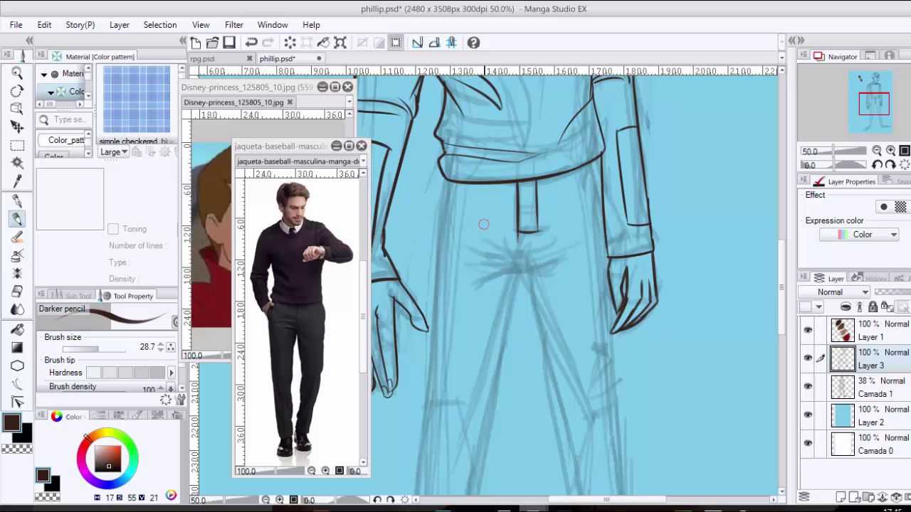
left_click_drag(440, 175, 432, 360)
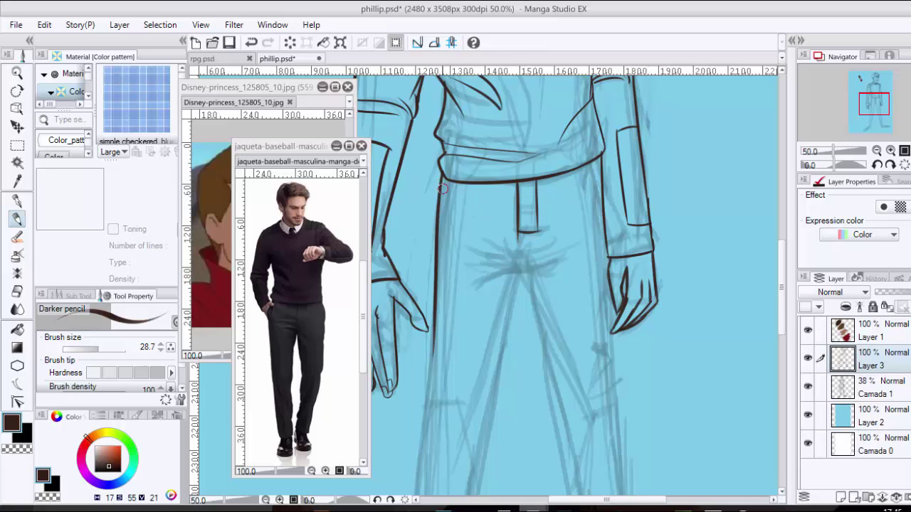
mouse_move(496, 269)
left_mouse_down()
mouse_move(565, 258)
mouse_move(570, 281)
mouse_move(482, 302)
left_mouse_up()
mouse_move(521, 270)
left_mouse_down()
mouse_move(501, 307)
mouse_move(487, 462)
left_mouse_up()
- Continue the outer edge of the trouser leg on the viewer's left in one long line towards the ankle
left_click_drag(432, 340, 404, 495)
key("ctrl+z")
left_click_drag(435, 320, 410, 481)
key("ctrl+z")
left_click_drag(532, 417, 575, 233)
left_click_drag(461, 252, 436, 477)
key("ctrl+z")
key("ctrl+z")
left_click_drag(478, 142, 447, 482)
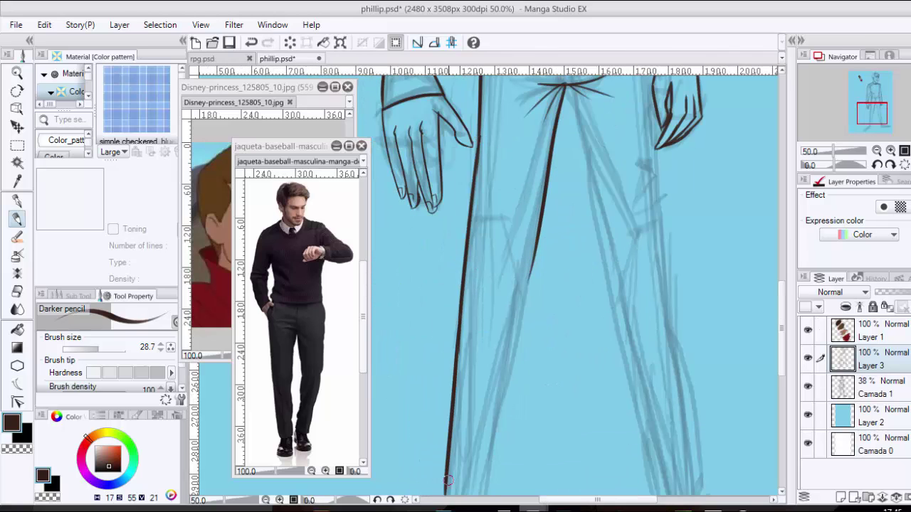
- Continue the inner edge of the same trouser leg down to the hem
left_click_drag(533, 269, 500, 437)
left_click_drag(575, 346, 618, 149)
left_click_drag(545, 214, 521, 353)
key("ctrl+z")
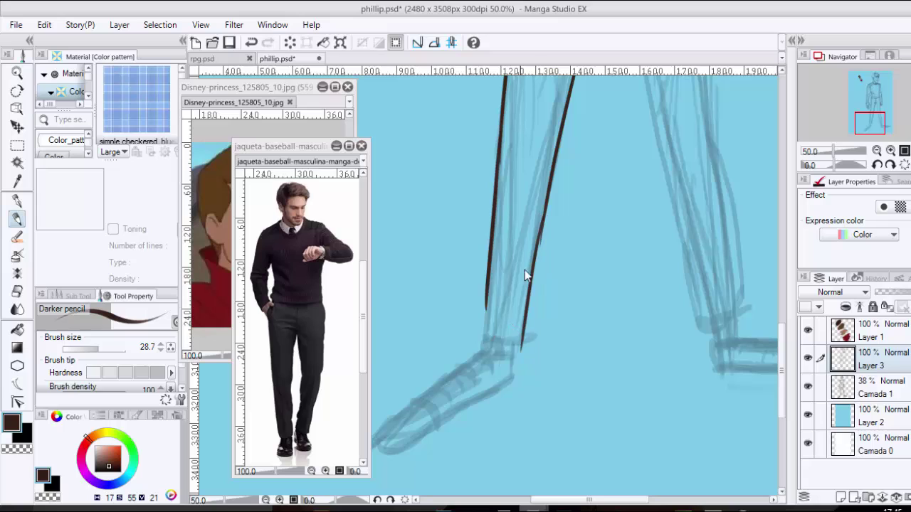
key("ctrl+z")
left_click_drag(542, 229, 523, 344)
- Ink the shoe outline, ankle opening and heel on the viewer's left, with the pencil size raised to 34.5
mouse_move(498, 238)
left_mouse_down()
mouse_move(479, 340)
mouse_move(511, 270)
mouse_move(500, 256)
mouse_move(525, 289)
mouse_move(508, 290)
mouse_move(418, 367)
left_mouse_up()
key("e")
key("p")
key("bracketright")
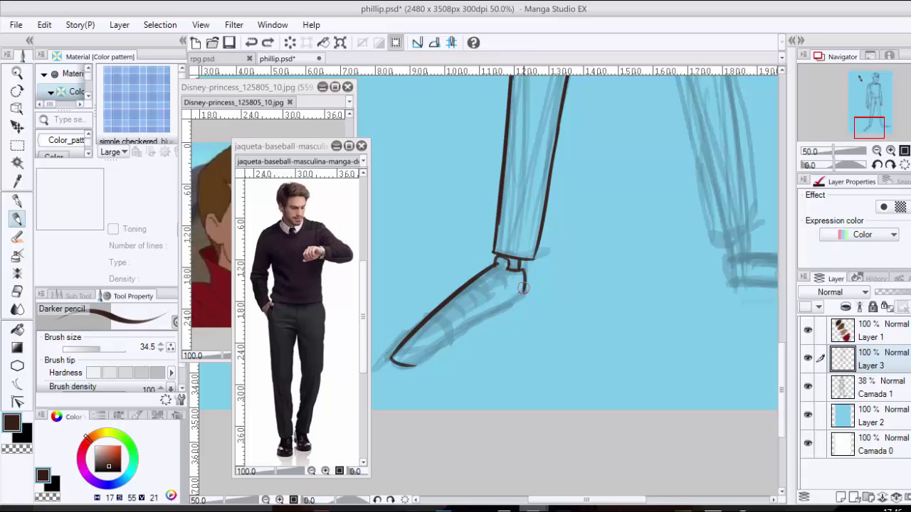
mouse_move(525, 283)
left_mouse_down()
mouse_move(417, 376)
mouse_move(509, 304)
mouse_move(437, 344)
left_mouse_up()
key("ctrl+z")
key("ctrl+z")
left_click_drag(526, 288, 415, 367)
mouse_move(530, 284)
left_mouse_down()
mouse_move(491, 317)
mouse_move(529, 302)
left_mouse_up()
key("e")
key("p")
- Ink the toe-cap seam and a row of short lace lines on the shoe on the viewer's left
left_click_drag(435, 318, 448, 333)
left_click_drag(487, 271, 497, 278)
left_click_drag(479, 278, 488, 286)
left_click_drag(470, 284, 479, 293)
mouse_move(462, 290)
left_mouse_down()
mouse_move(473, 299)
mouse_move(463, 306)
left_mouse_up()
- Ink the inner edge of the trouser leg on the viewer's right from the crotch down towards the ankle
left_click_drag(697, 335, 549, 336)
left_click_drag(590, 264, 575, 498)
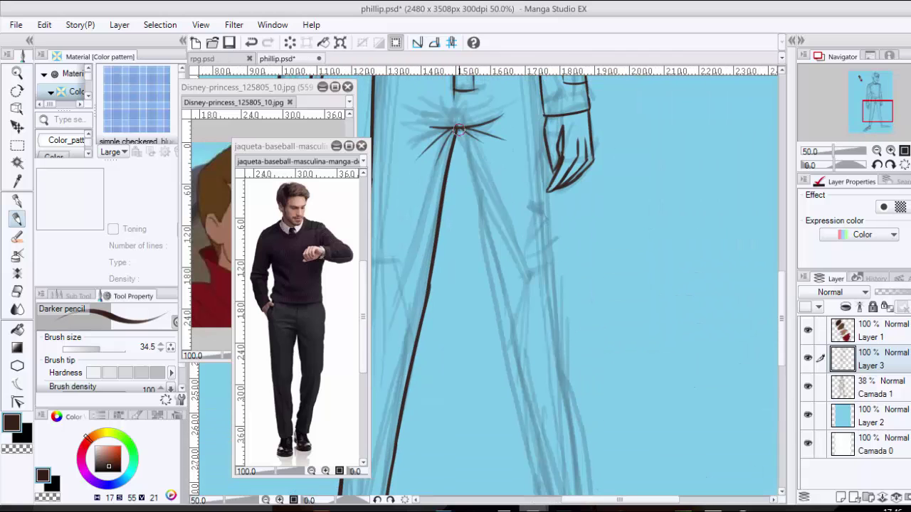
left_click_drag(458, 128, 514, 375)
mouse_move(547, 150)
left_mouse_down()
mouse_move(561, 332)
mouse_move(560, 308)
mouse_move(629, 193)
left_mouse_up()
key("ctrl+z")
left_click_drag(528, 198, 574, 420)
- Ink the outer edge and hem of the trouser leg on the viewer's right with a curved fold on the upper thigh
mouse_move(559, 370)
left_mouse_down()
mouse_move(578, 439)
mouse_move(626, 427)
left_mouse_up()
left_click_drag(573, 161, 625, 427)
left_click_drag(568, 163, 580, 290)
left_click_drag(514, 142, 570, 202)
mouse_move(525, 274)
left_mouse_down()
mouse_move(588, 321)
mouse_move(585, 299)
left_mouse_up()
left_click_drag(524, 140, 551, 181)
- Ink the outline of the long pointed shoe on the viewer's right with a rounded toe and a thick dark heel
left_click_drag(613, 321, 588, 192)
mouse_move(575, 358)
left_mouse_down()
mouse_move(605, 364)
mouse_move(575, 391)
mouse_move(729, 402)
left_mouse_up()
key("ctrl+z")
left_click_drag(575, 389, 752, 388)
left_click_drag(604, 367, 744, 385)
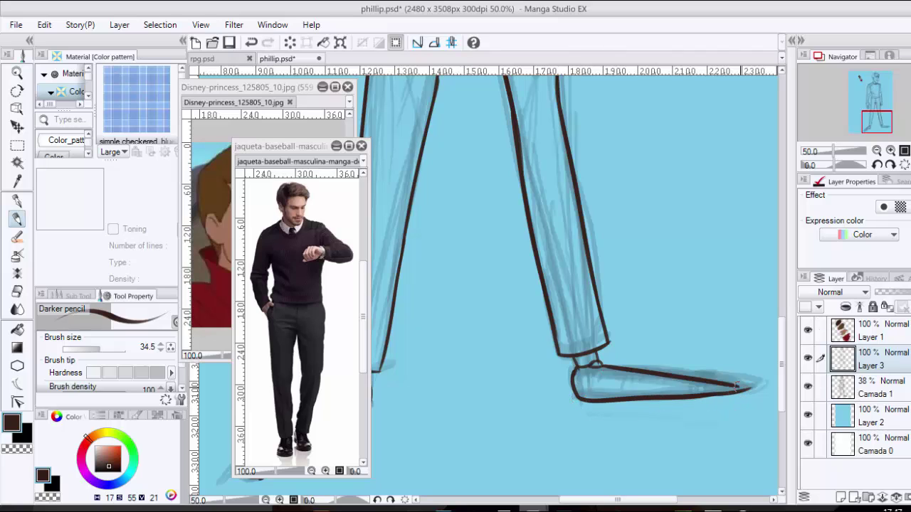
key("ctrl+z")
left_click_drag(632, 369, 752, 388)
key("ctrl+z")
left_click_drag(603, 367, 743, 381)
key("ctrl+z")
left_click_drag(743, 381, 750, 389)
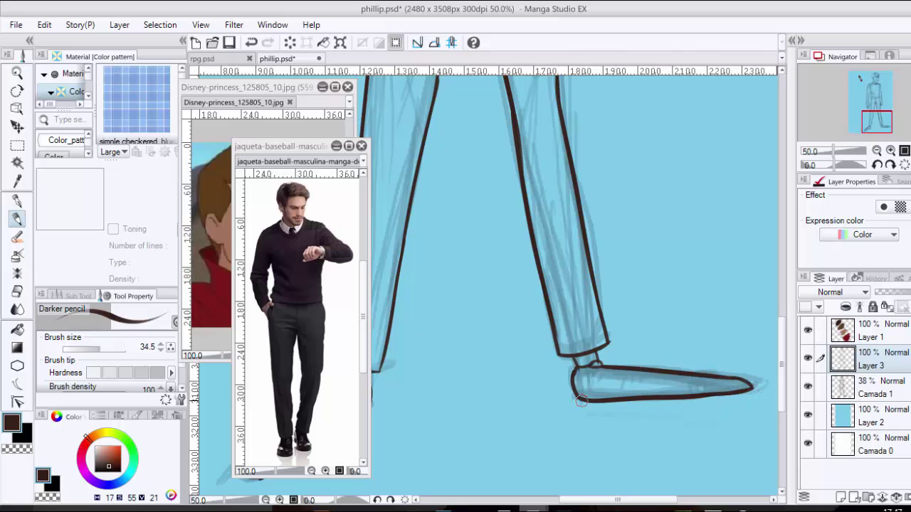
left_click_drag(578, 399, 601, 404)
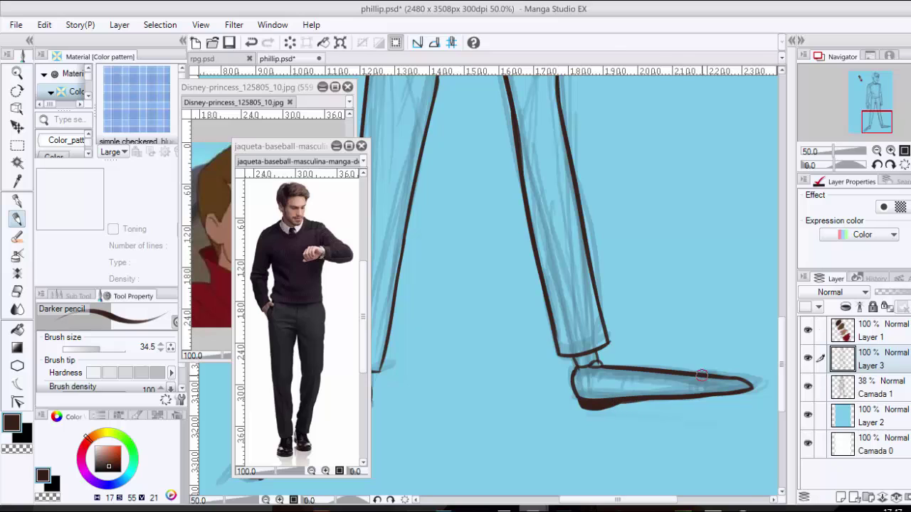
- Adjust the inked hand on the viewer's left with a marquee selection and transform, and repair the cut line of the neighbouring trouser leg
scroll(604, 359, "down", 4)
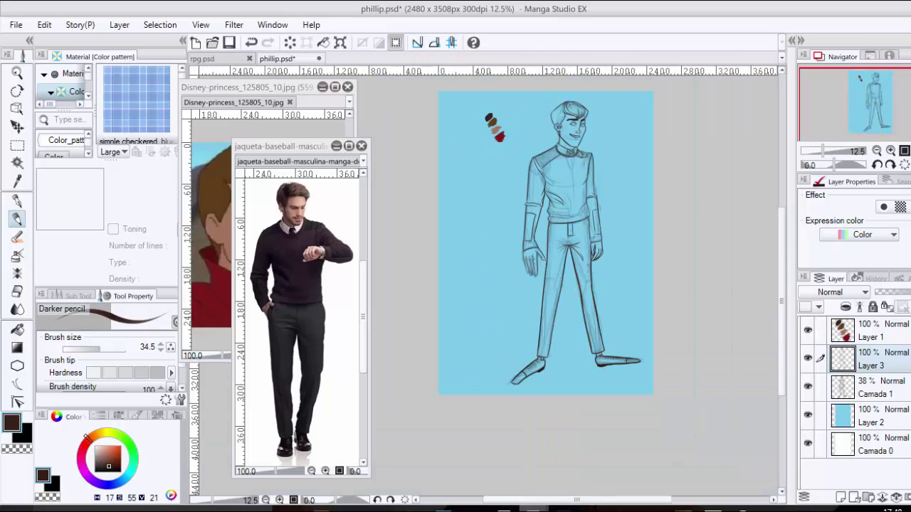
left_click(17, 145)
left_click_drag(508, 248, 548, 283)
key("ctrl+t")
key("Return")
key("ctrl+d")
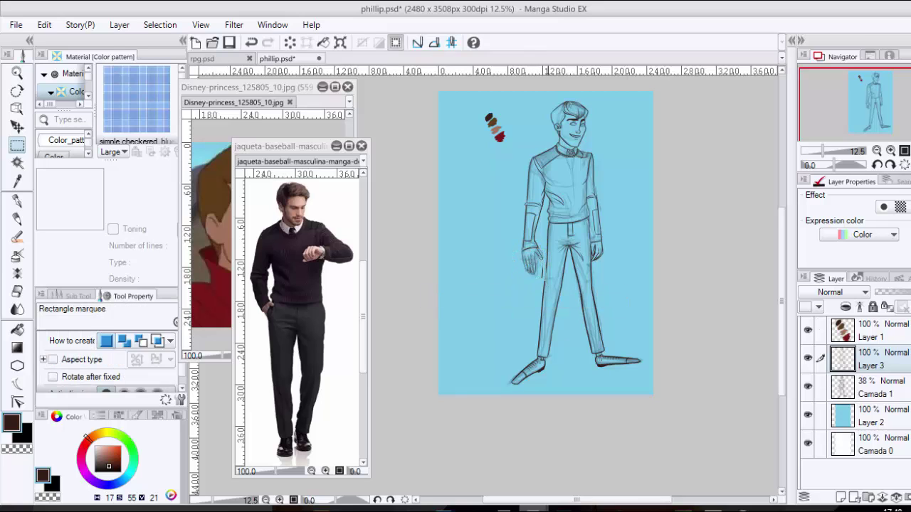
key("p")
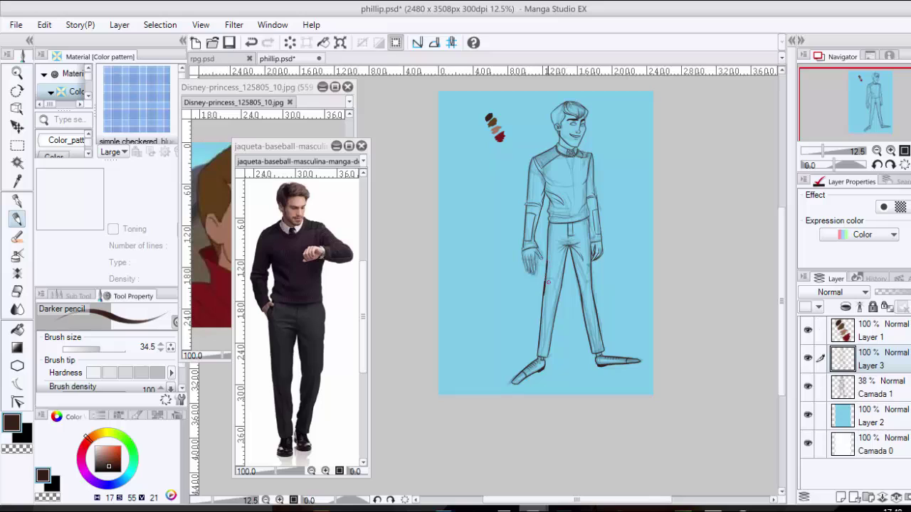
- Create a new layer folder above the sketch layer with a new empty layer inside it for the colours
left_click(856, 387)
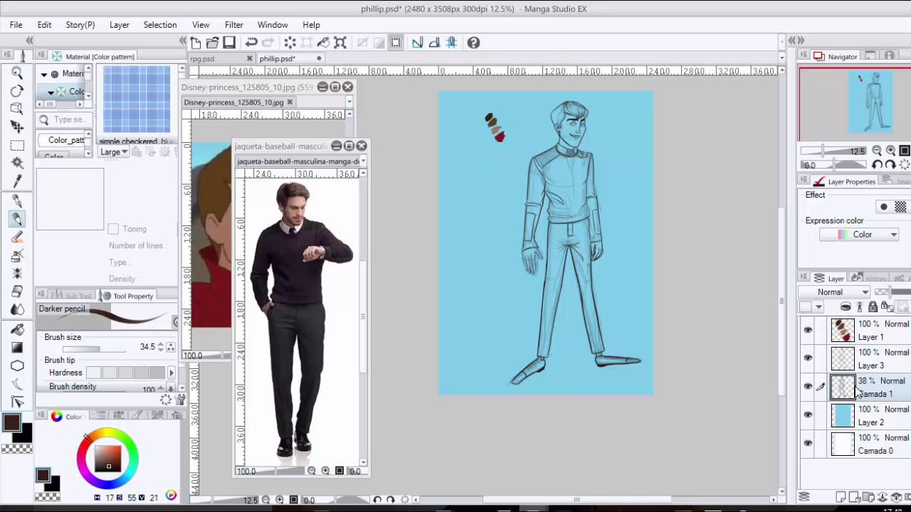
left_click(841, 497)
left_click(869, 497)
left_click_drag(842, 409, 832, 389)
left_click(838, 389)
left_click(848, 410)
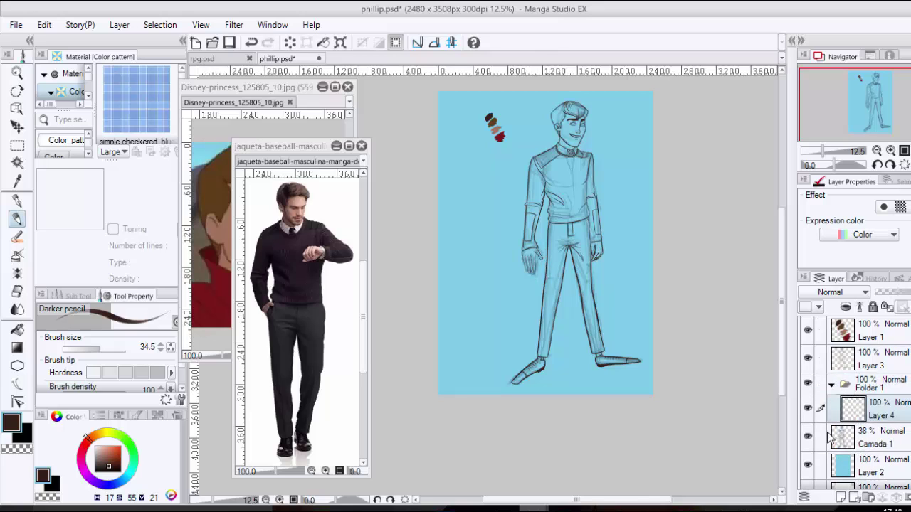
- Sample the skin-tone swatch and paint the face, neck and both hands with a size 118.1 pencil
key("i")
left_click(247, 235)
left_click(496, 130)
key("p")
key("p")
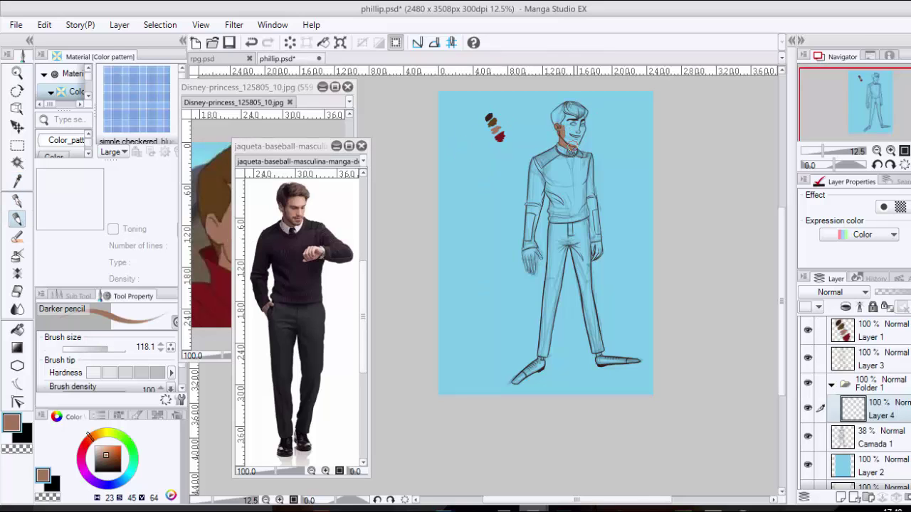
left_click_drag(574, 118, 568, 144)
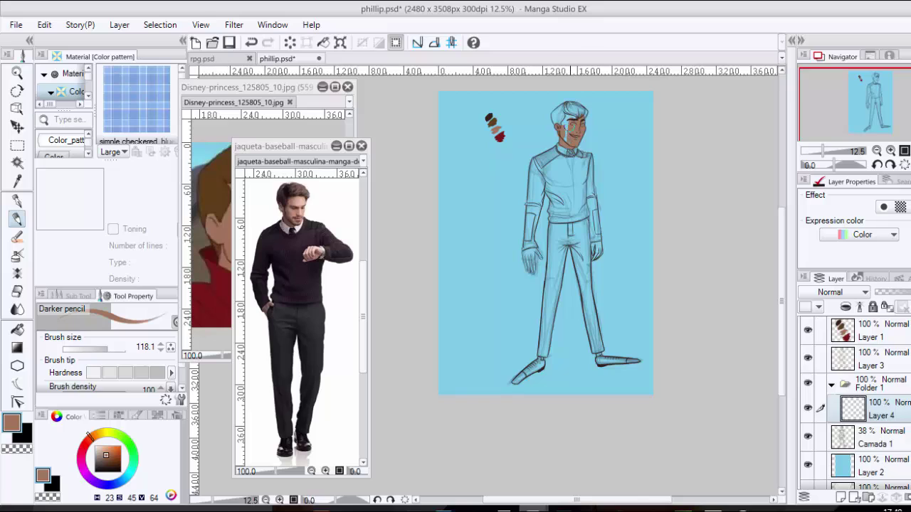
left_click_drag(524, 254, 531, 269)
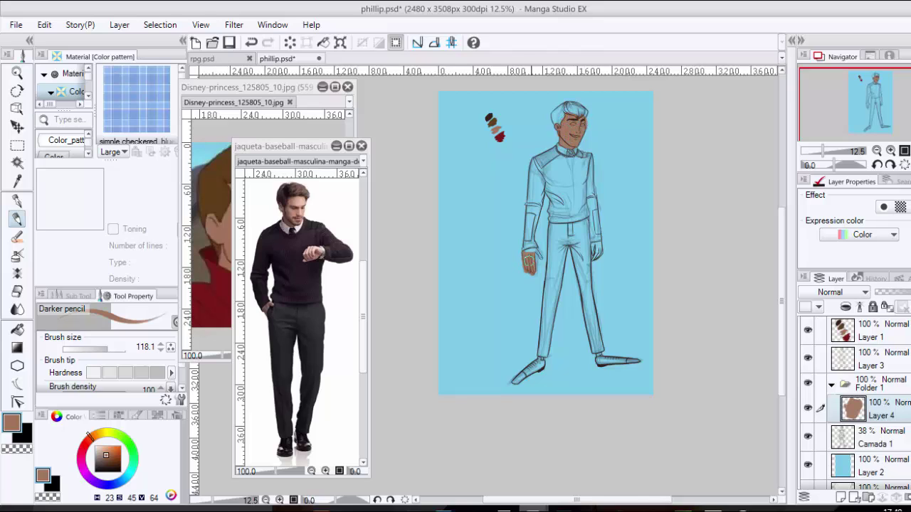
mouse_move(591, 243)
left_mouse_down()
mouse_move(594, 258)
mouse_move(597, 249)
left_mouse_up()
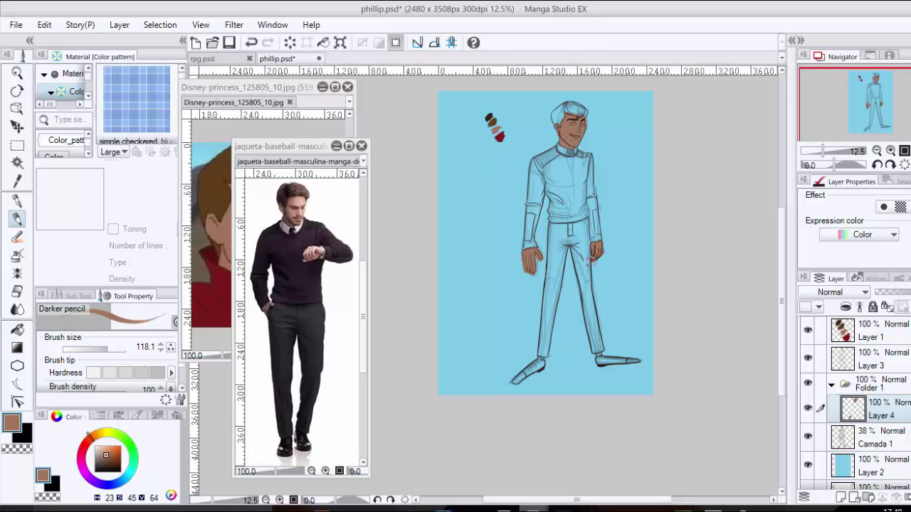
- Erase the skin colour spilling around the thumb on the viewer's left with a size 20 hard eraser
scroll(590, 301, "up", 4)
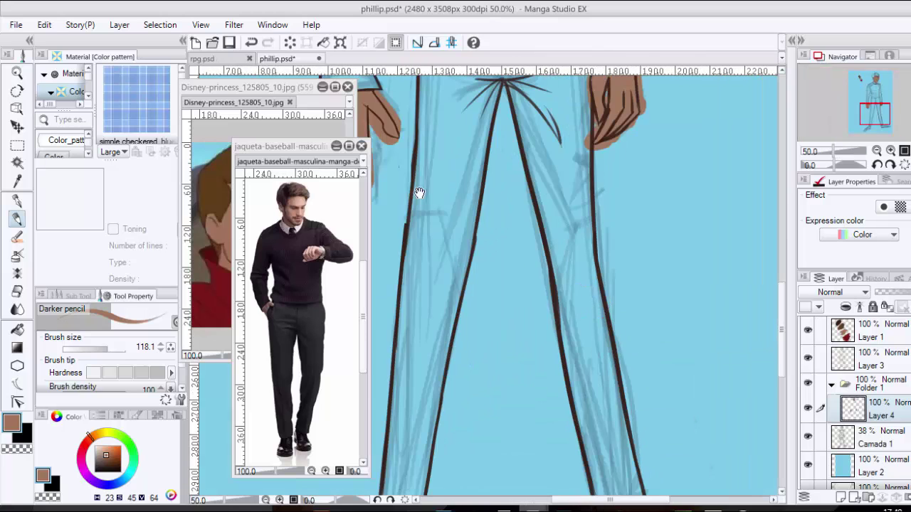
left_click_drag(419, 193, 504, 285)
key("e")
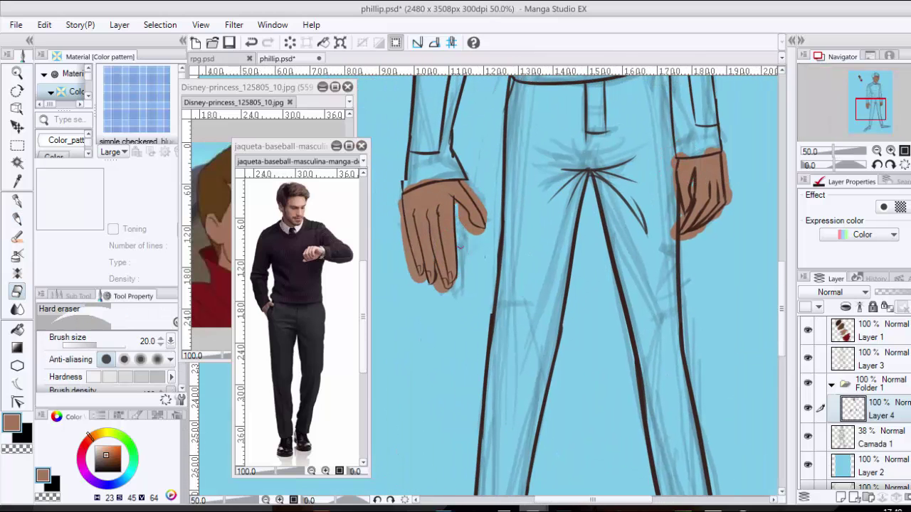
mouse_move(464, 214)
left_mouse_down()
mouse_move(484, 235)
mouse_move(471, 228)
mouse_move(493, 218)
mouse_move(470, 190)
left_mouse_up()
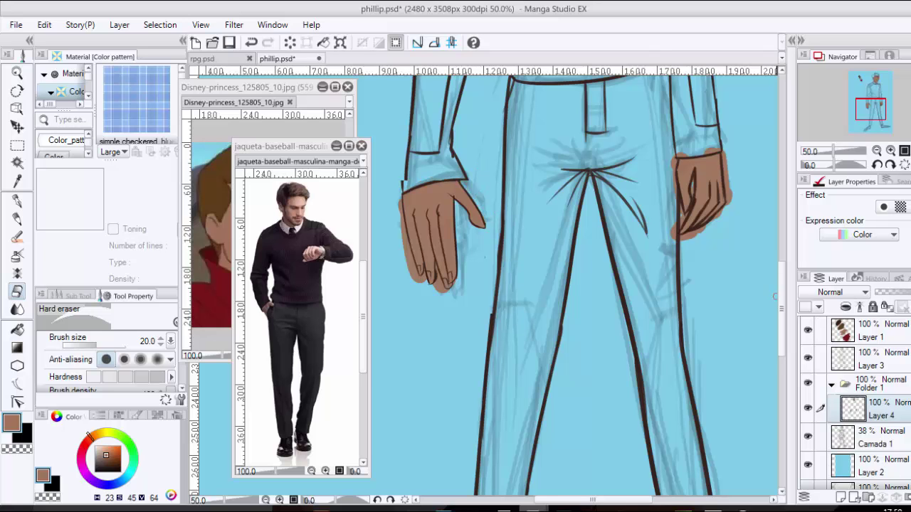
- Sample the dark brown swatch and clean up the outer cuff line above the hand on the viewer's left on the line art layer
left_click_drag(782, 297, 782, 204)
key("i")
left_click_drag(498, 153, 711, 254)
left_click(502, 242)
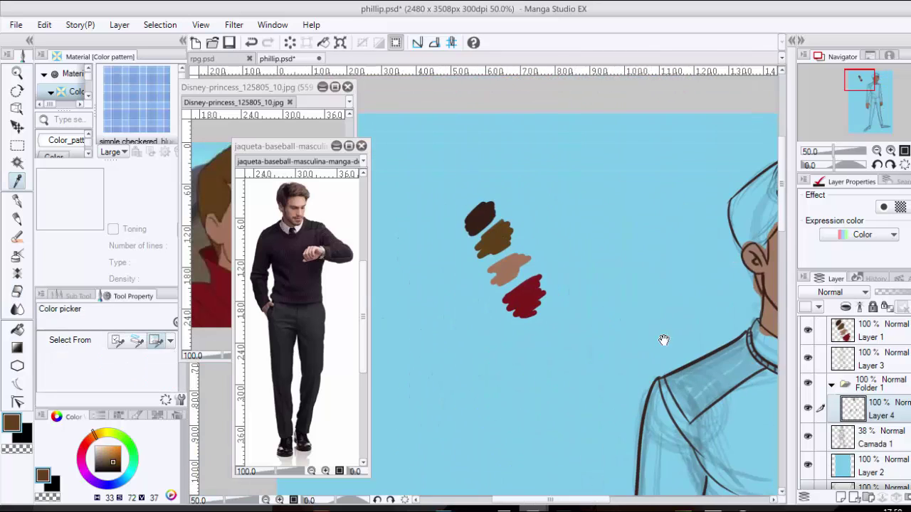
left_click(484, 222)
left_click_drag(596, 311, 580, 89)
key("p")
left_click_drag(673, 370, 662, 119)
left_click(870, 359)
key("e")
left_click_drag(547, 277, 549, 263)
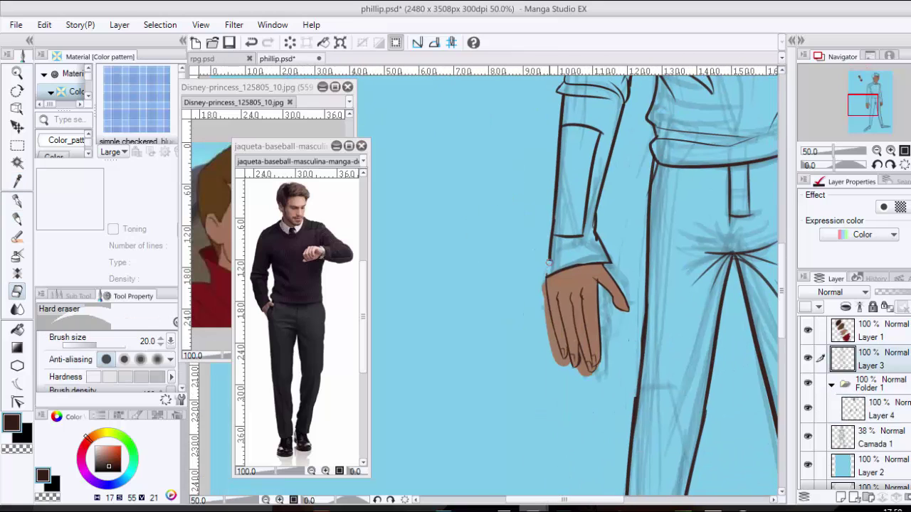
key("p")
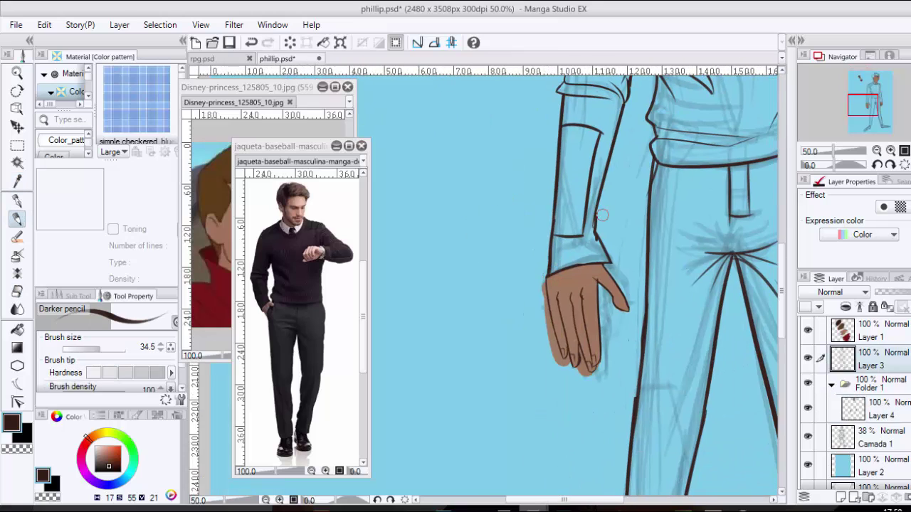
- Erase the skin colour spilling past the outer edge and fingertips of the hand on the viewer's left on the colour layer
key("e")
left_click(875, 414)
mouse_move(543, 283)
left_mouse_down()
mouse_move(549, 339)
mouse_move(562, 365)
mouse_move(582, 362)
left_mouse_up()
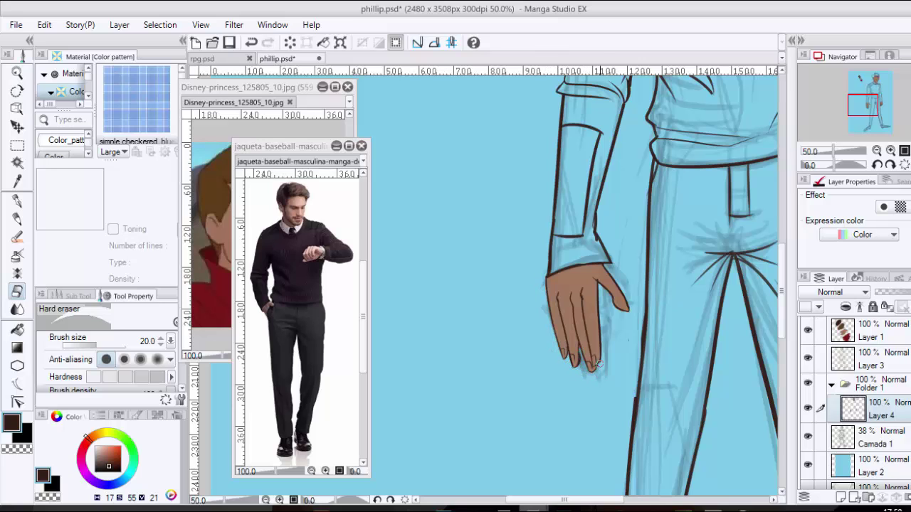
- Erase the skin colour spilling over the cuff and around the fingers of the hand on the viewer's right
left_click_drag(656, 295, 454, 275)
left_click_drag(653, 213, 616, 217)
mouse_move(673, 214)
left_mouse_down()
mouse_move(646, 296)
mouse_move(619, 291)
mouse_move(625, 307)
mouse_move(619, 219)
left_mouse_up()
left_click_drag(636, 252, 636, 259)
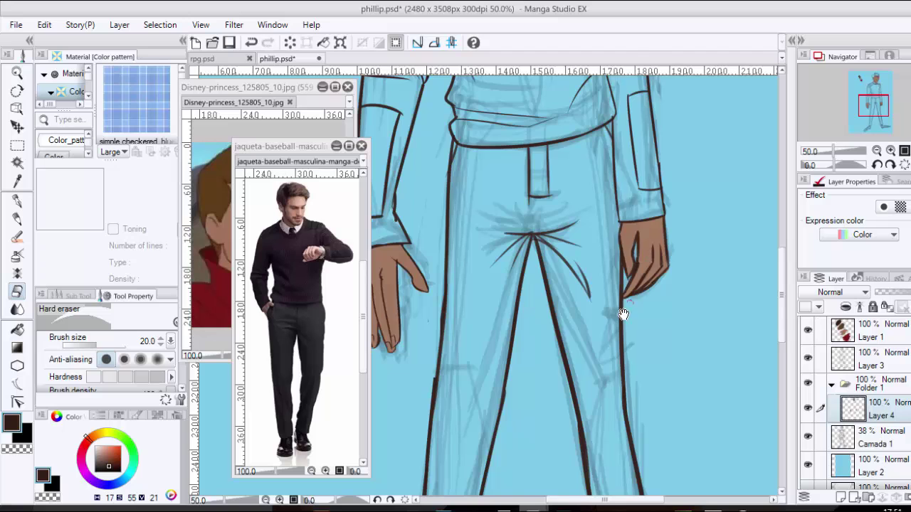
- Sample the face's skin tone, erase the spill beside the cheek on the viewer's right and touch up the skin at the chin
left_click_drag(624, 314, 680, 21)
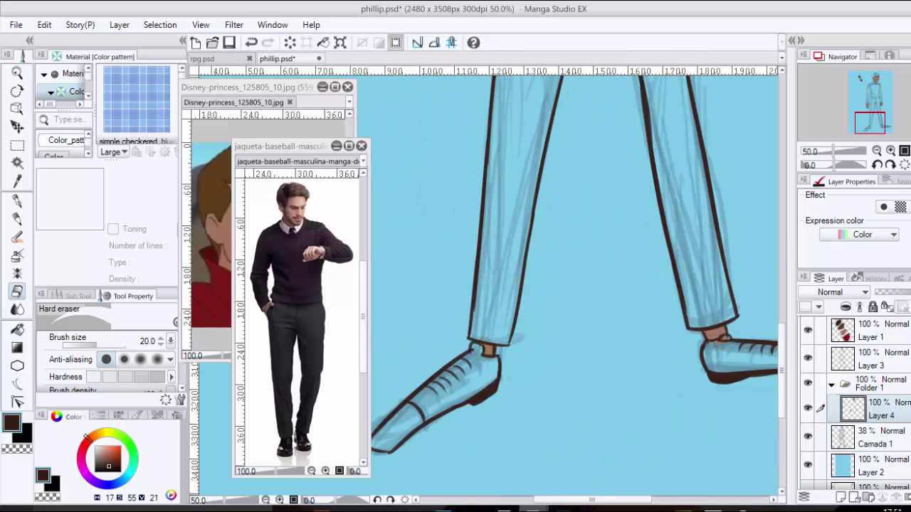
scroll(716, 344, "up", 10)
key("p")
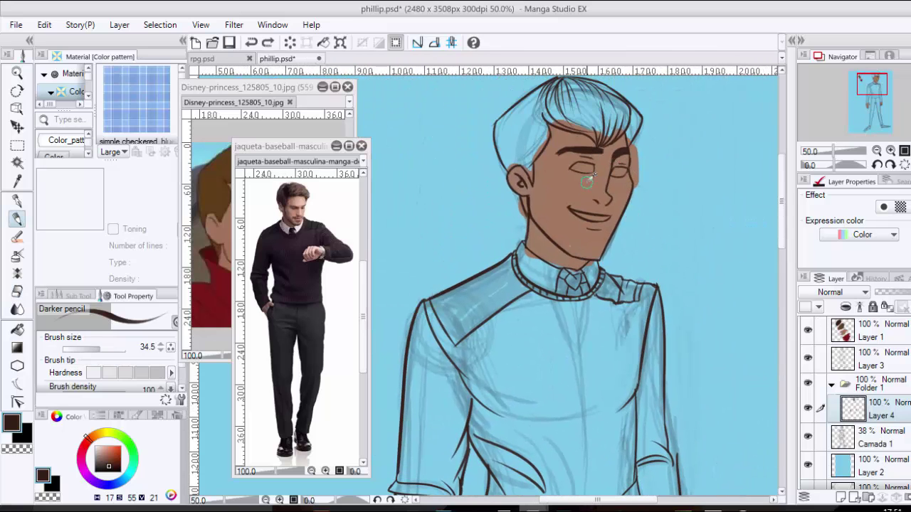
left_click(589, 158, "alt")
key("e")
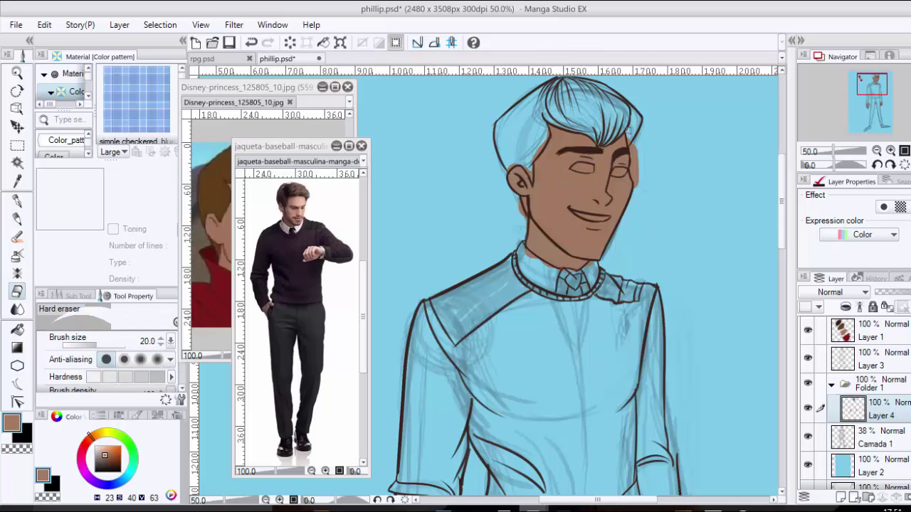
left_click_drag(631, 133, 636, 184)
key("p")
key("p")
left_click_drag(596, 261, 605, 257)
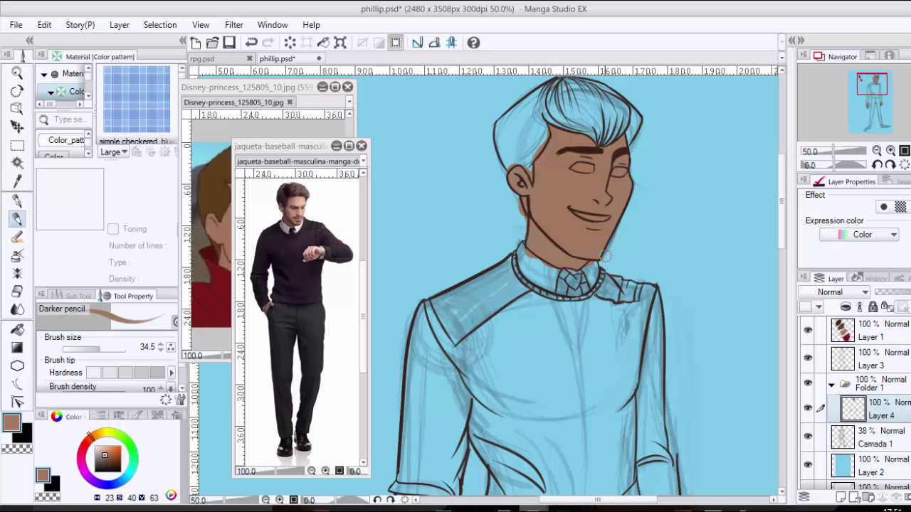
- Erase the skin colour spilling below the ear and along the neck and collar on the viewer's left
key("e")
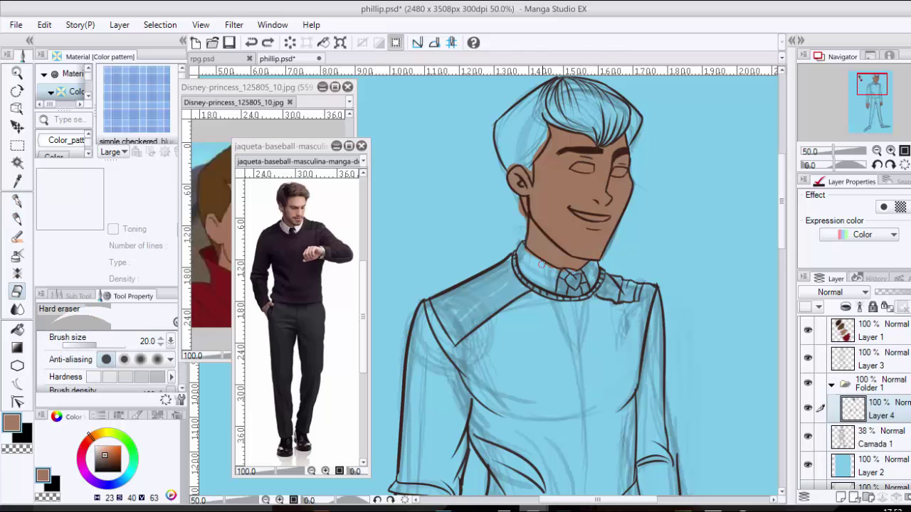
key("p")
key("e")
key("ctrl+z")
left_click_drag(534, 187, 532, 178)
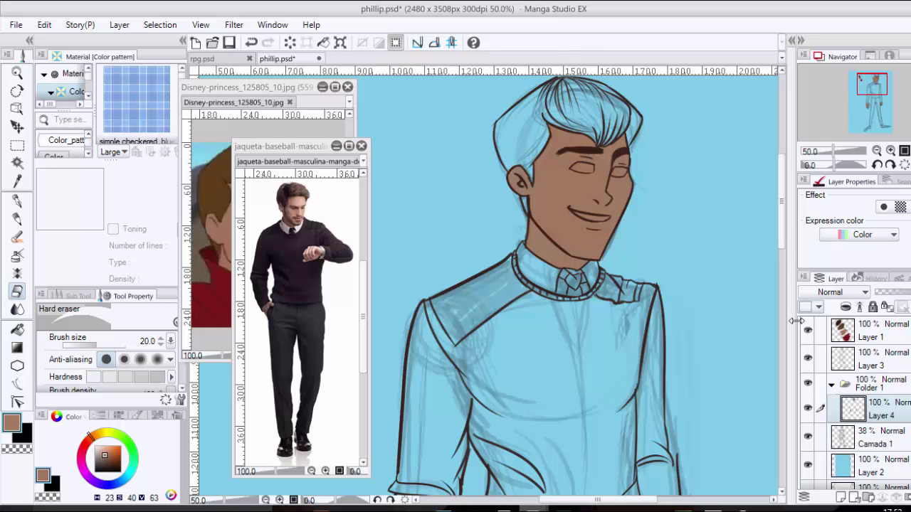
- Move the sketch layer above the colour folder and make the line art layer active with a black pencil
left_click(853, 437)
left_click_drag(842, 435, 857, 377)
left_click(837, 353)
left_click(105, 471)
key("p")
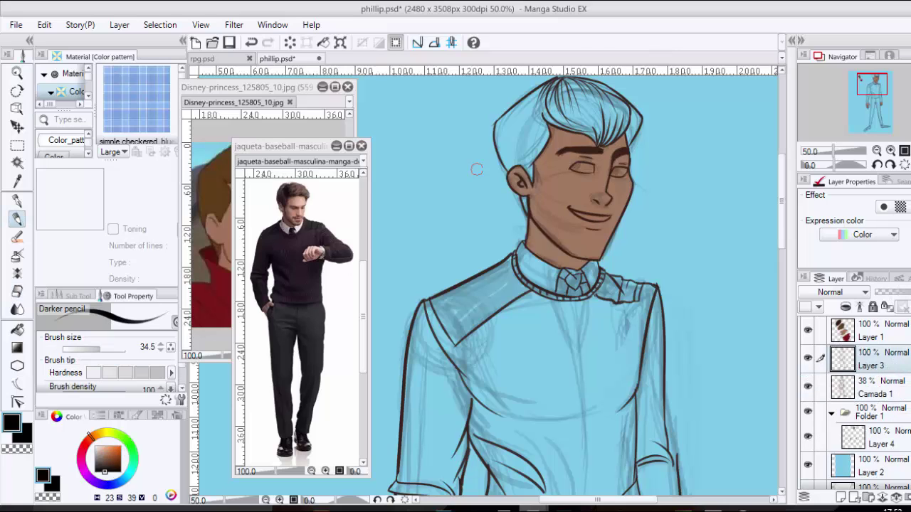
- Draw the pupils, sample the dark brown swatch and redraw the iris of the eye on the viewer's left
key("ctrl+z")
left_click(574, 166)
left_click_drag(467, 202, 525, 203)
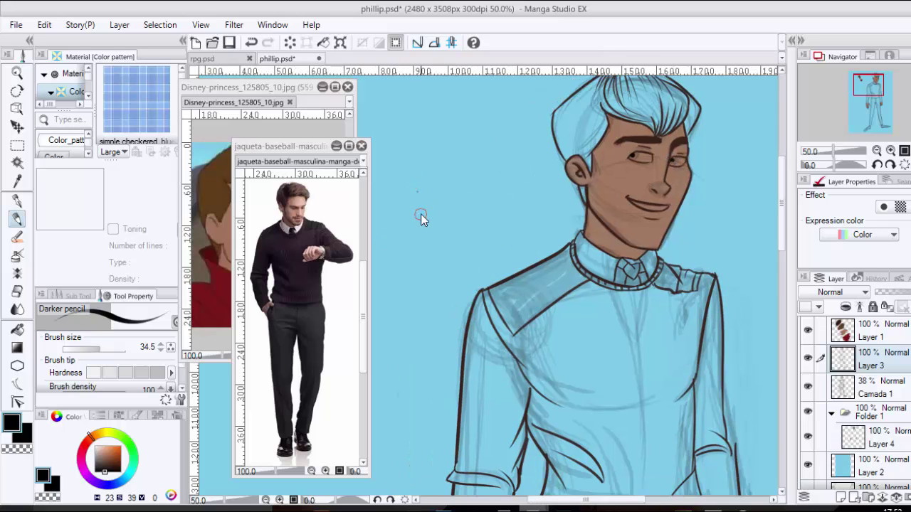
left_click_drag(422, 217, 512, 253)
left_click(394, 178, "alt")
left_click(724, 203)
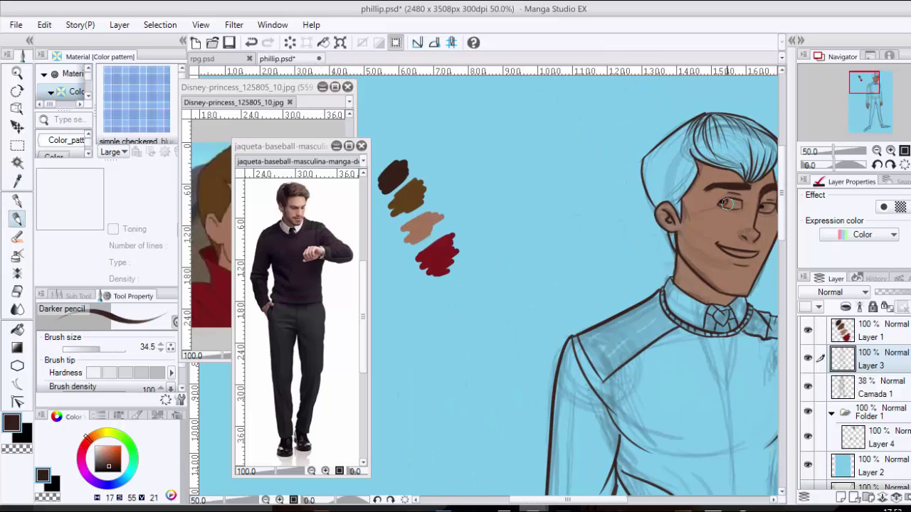
key("ctrl+z")
left_click(723, 206)
left_click_drag(726, 208, 705, 211)
- Draw the dark brown iris of the eye on the viewer's right, undoing and redrawing strokes until it fits
left_click(742, 210)
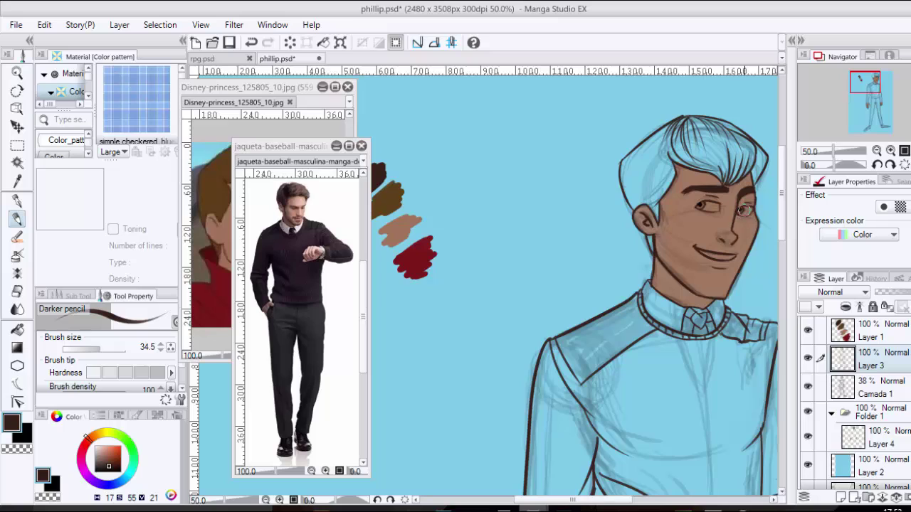
key("ctrl+z")
left_click(741, 212)
left_click(742, 209)
key("ctrl+z")
left_click(740, 209)
key("ctrl+z")
left_click(739, 209)
key("ctrl+z")
left_click(739, 210)
left_click(740, 209)
- Choose a near-black shade and darken the pupils of both eyes, redoing the one on the viewer's right
left_click(104, 472)
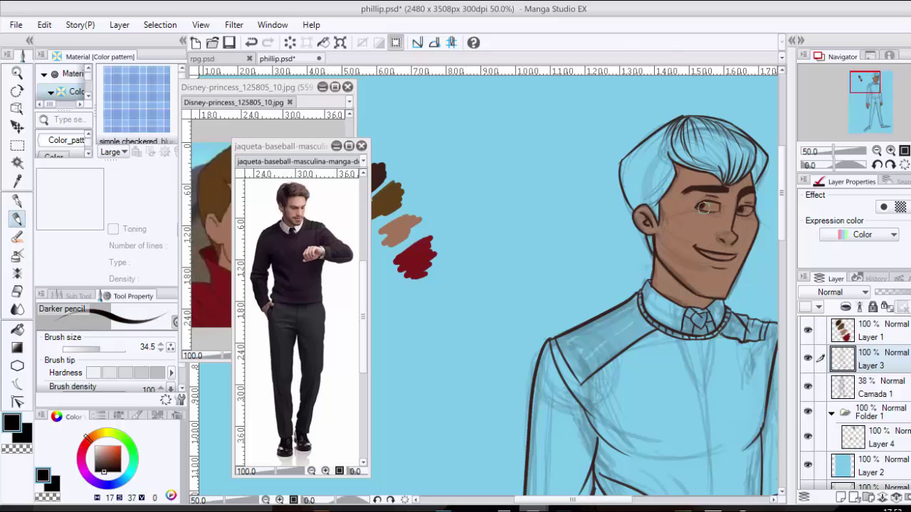
left_click(701, 203)
left_click(742, 210)
key("ctrl+z")
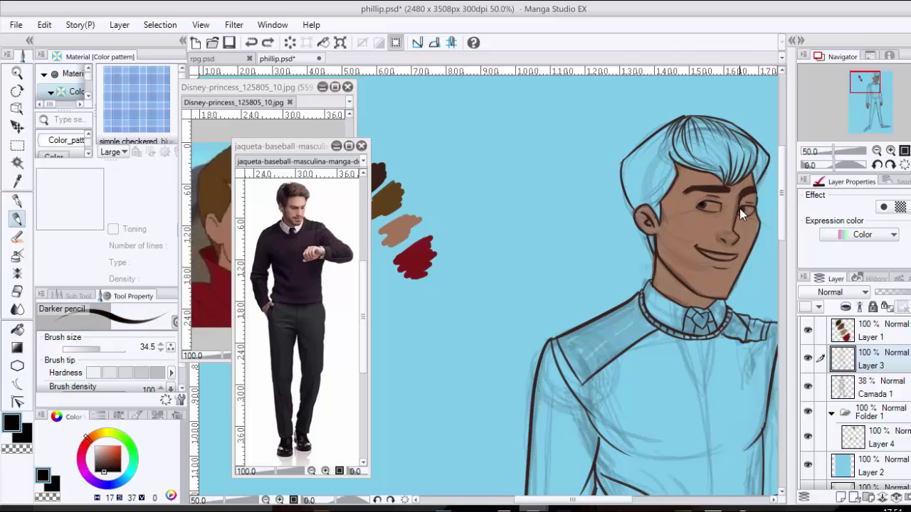
left_click(742, 210)
key("ctrl+z")
left_click(741, 209)
- Hide the sketch layer, sample the brown swatch and paint the hair on a new layer above the skin layer
left_click(859, 438)
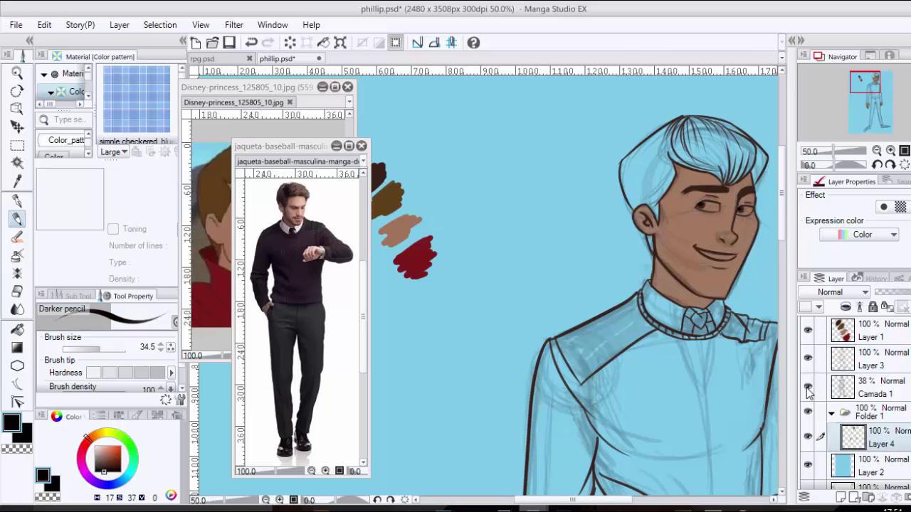
left_click(807, 386)
left_click(392, 203, "alt")
left_click(841, 497)
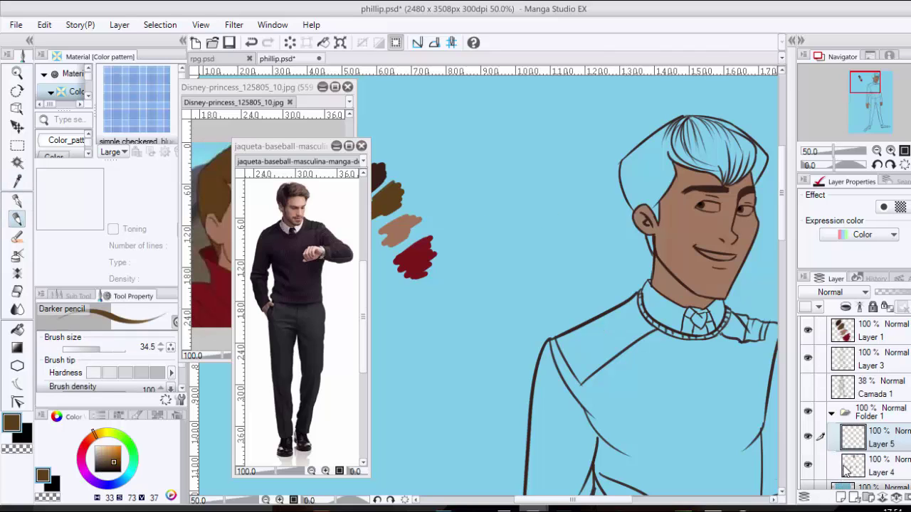
mouse_move(690, 127)
left_mouse_down()
mouse_move(630, 153)
mouse_move(625, 188)
mouse_move(637, 206)
mouse_move(651, 217)
mouse_move(669, 177)
mouse_move(637, 186)
mouse_move(629, 166)
mouse_move(668, 153)
mouse_move(741, 183)
mouse_move(762, 160)
mouse_move(719, 135)
mouse_move(740, 146)
mouse_move(734, 174)
mouse_move(694, 162)
mouse_move(680, 139)
mouse_move(711, 121)
mouse_move(716, 148)
left_mouse_up()
- Erase the brown spilling past the hair outline and touch up the hair colour with the G-pen
key("e")
key("p")
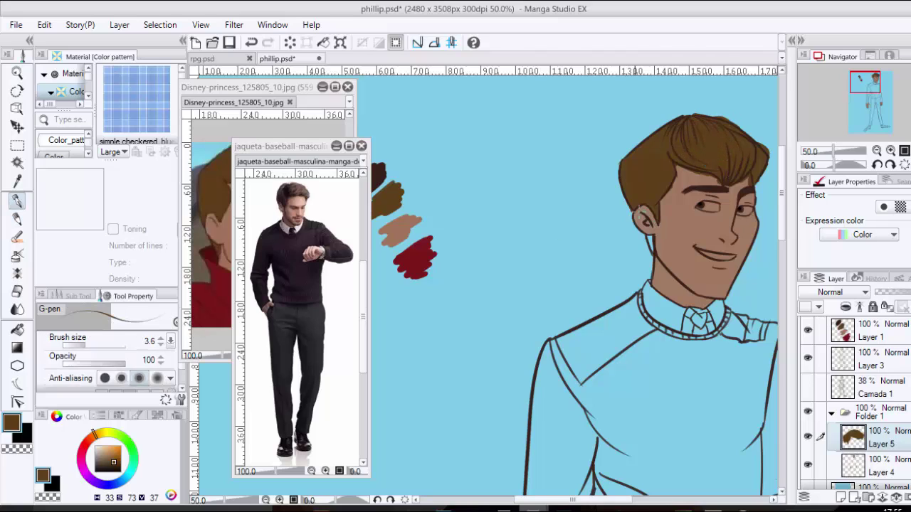
key("e")
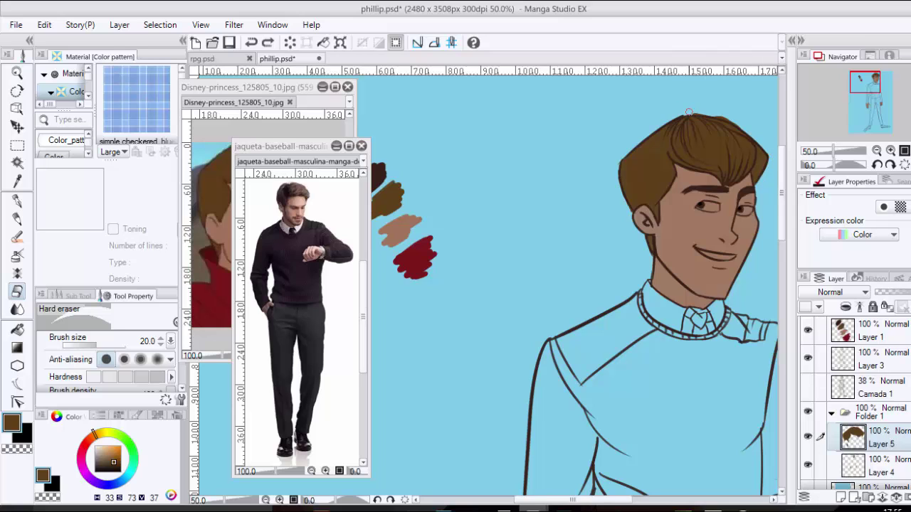
- Add a layer above the hair colour, sample the red swatch and paint the sweater's upper part with the Darker pencil at size 105.9
left_click_drag(617, 200, 521, 112)
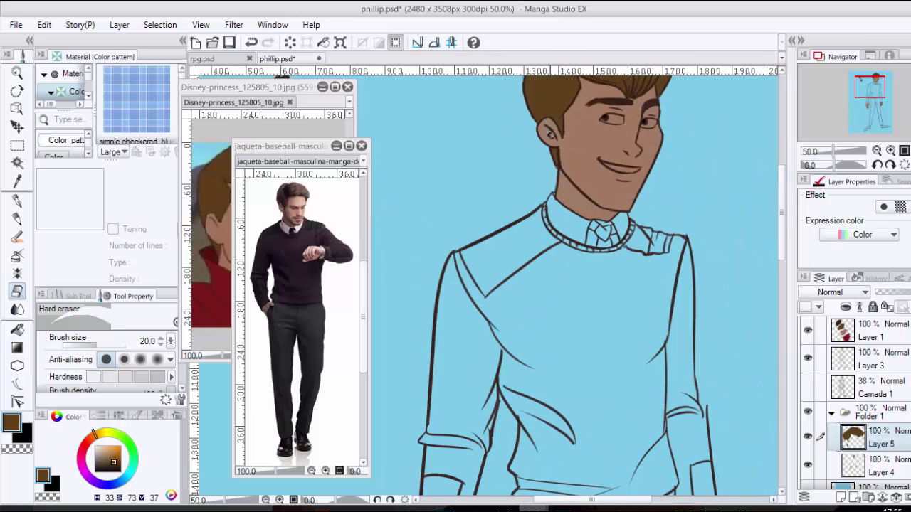
left_click(840, 498)
left_click_drag(403, 193, 514, 230)
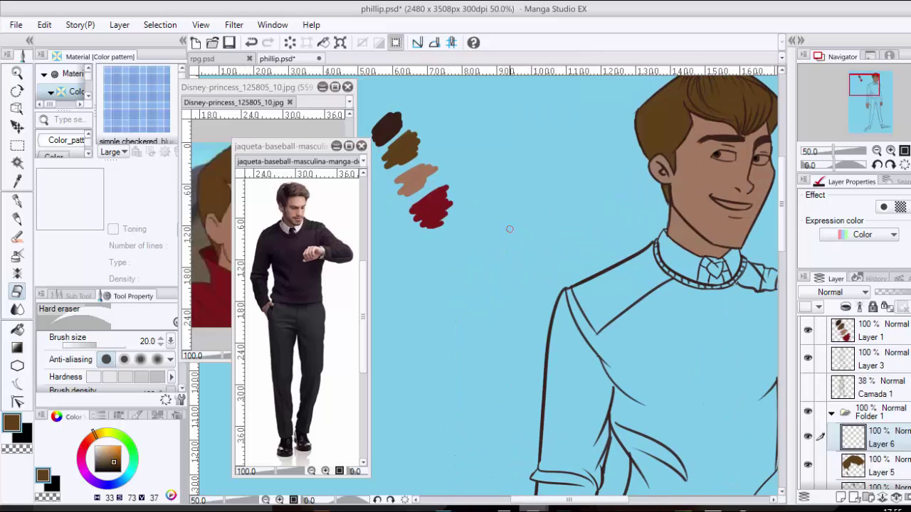
key("p")
left_click(432, 209, "alt")
left_click(106, 350)
left_click_drag(635, 379, 564, 315)
mouse_move(578, 207)
left_mouse_down()
mouse_move(545, 215)
mouse_move(515, 226)
mouse_move(485, 306)
mouse_move(488, 395)
mouse_move(514, 384)
mouse_move(504, 374)
mouse_move(529, 378)
mouse_move(567, 243)
mouse_move(592, 212)
mouse_move(585, 183)
mouse_move(551, 224)
mouse_move(573, 214)
mouse_move(674, 208)
mouse_move(702, 210)
mouse_move(719, 224)
mouse_move(682, 260)
mouse_move(680, 375)
mouse_move(687, 285)
mouse_move(667, 292)
mouse_move(661, 331)
mouse_move(654, 322)
mouse_move(664, 249)
mouse_move(655, 250)
mouse_move(669, 243)
mouse_move(622, 249)
left_mouse_up()
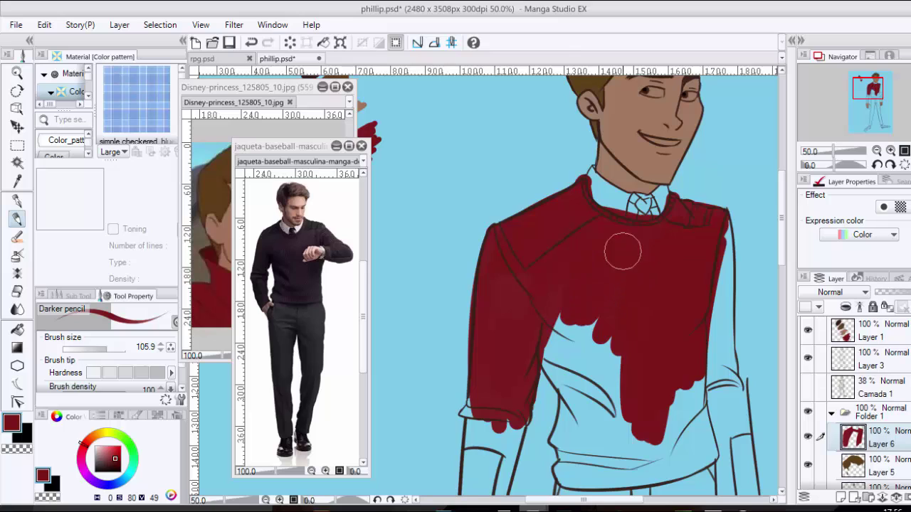
- Undo the last red stroke and fill the remaining torso and both sleeves down to the cuffs
key("ctrl+z")
mouse_move(543, 242)
left_mouse_down()
mouse_move(594, 183)
mouse_move(502, 235)
mouse_move(513, 274)
mouse_move(619, 217)
mouse_move(687, 217)
left_mouse_up()
mouse_move(666, 299)
left_mouse_down()
mouse_move(555, 349)
mouse_move(591, 420)
mouse_move(578, 404)
mouse_move(562, 462)
mouse_move(591, 480)
mouse_move(662, 473)
mouse_move(694, 407)
mouse_move(683, 399)
mouse_move(619, 420)
mouse_move(662, 313)
mouse_move(709, 251)
mouse_move(705, 214)
mouse_move(722, 264)
mouse_move(739, 416)
mouse_move(732, 486)
left_mouse_up()
left_click_drag(715, 317, 654, 179)
mouse_move(658, 345)
left_mouse_down()
mouse_move(662, 420)
mouse_move(679, 407)
mouse_move(690, 306)
left_mouse_up()
mouse_move(454, 299)
left_mouse_down()
mouse_move(407, 320)
mouse_move(402, 444)
mouse_move(434, 413)
left_mouse_up()
- Erase the red spilling past the outer edge of the sleeve on the viewer's left, redoing uneven strokes
key("e")
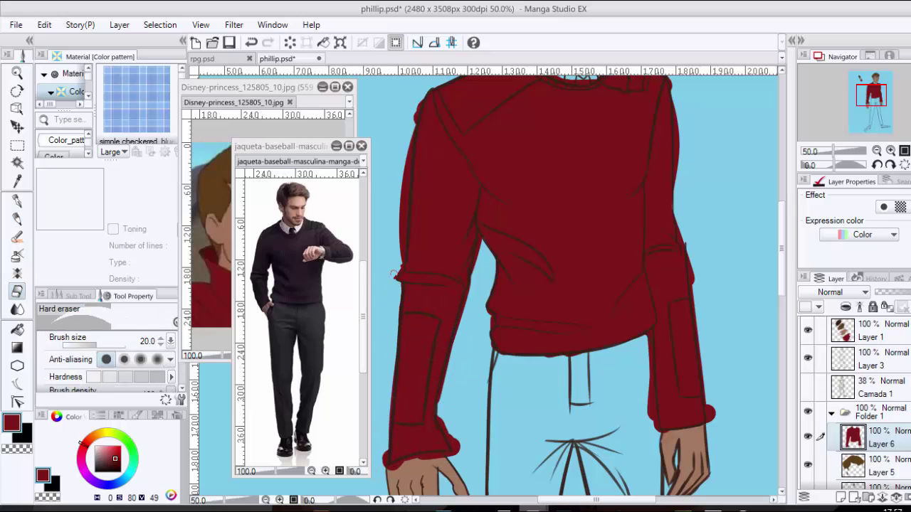
left_click_drag(408, 156, 406, 250)
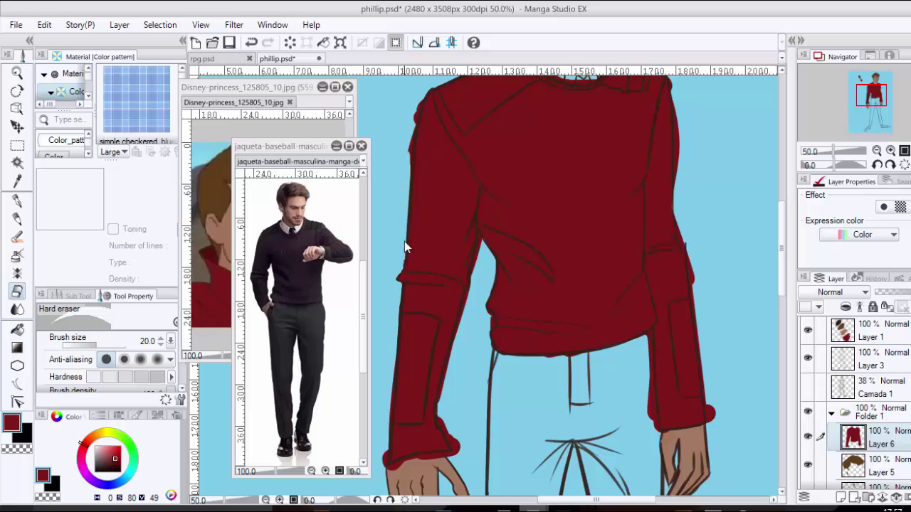
key("ctrl+z")
left_click_drag(403, 183, 401, 251)
left_click_drag(414, 129, 406, 214)
key("ctrl+z")
left_click_drag(407, 171, 403, 239)
left_click_drag(418, 98, 403, 241)
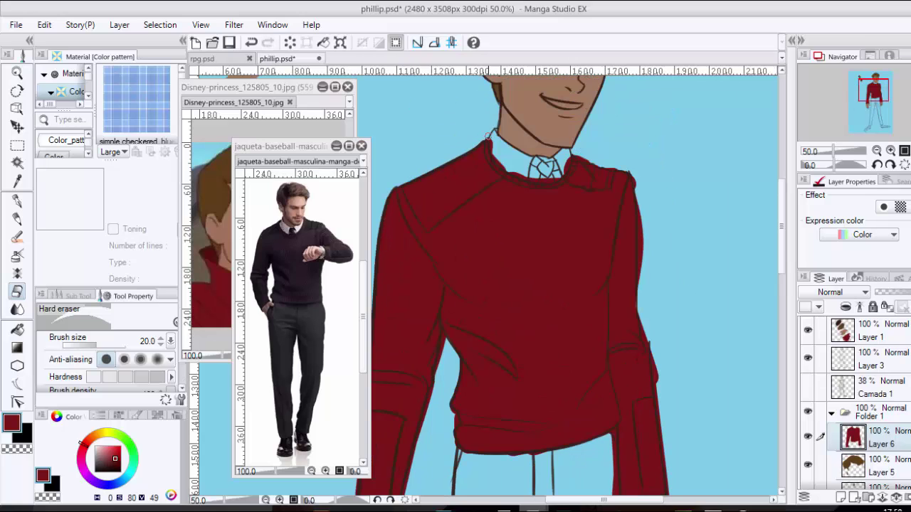
- Erase the red spilling over the collar, shoulder and upper sleeve on the viewer's right
mouse_move(508, 159)
left_mouse_down()
mouse_move(520, 175)
mouse_move(550, 180)
left_mouse_up()
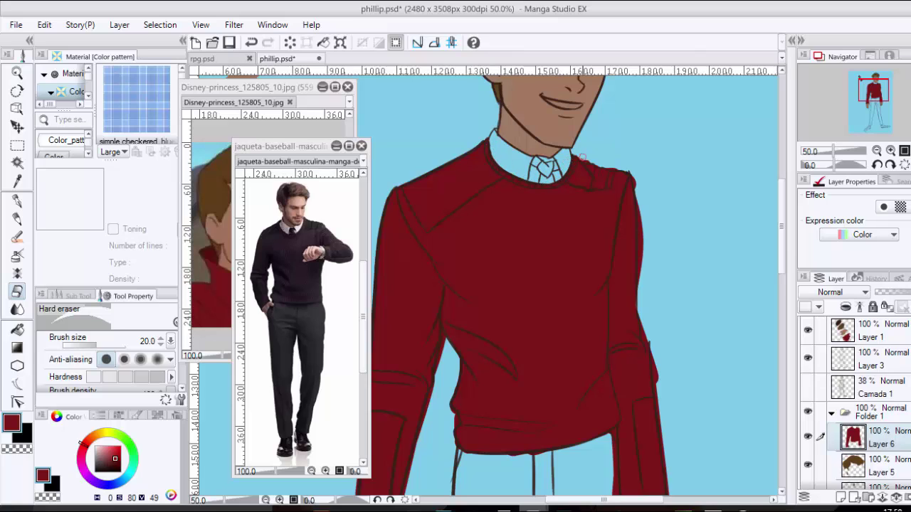
left_click_drag(639, 200, 644, 270)
key("ctrl+z")
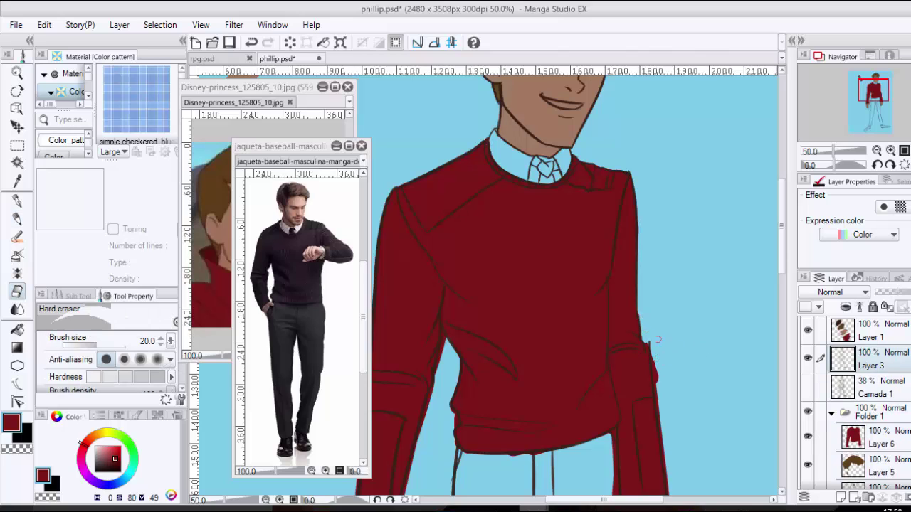
- Reactivate the sweater colour layer and erase the red spilling past the forearm and cuff on the viewer's right
left_click(846, 393)
left_click(859, 444)
mouse_move(665, 363)
left_mouse_down()
mouse_move(537, 251)
mouse_move(537, 230)
left_mouse_up()
left_click_drag(524, 219, 531, 306)
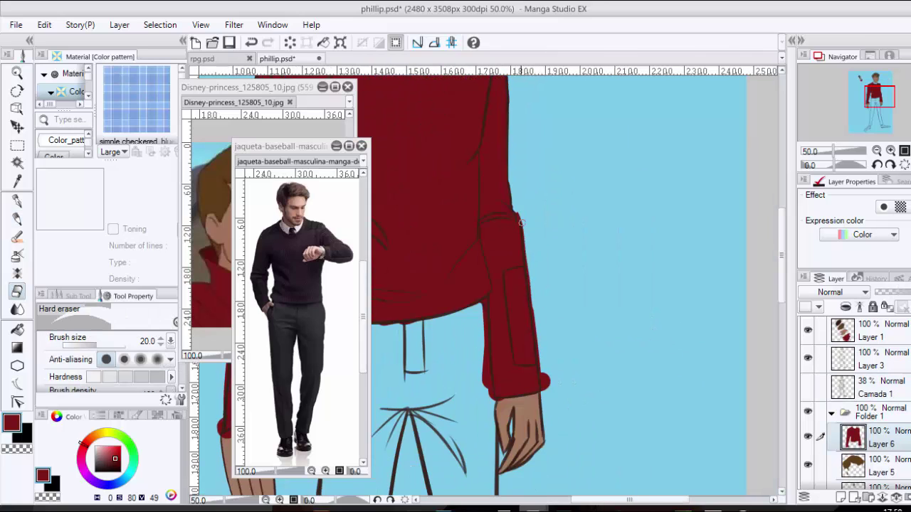
left_click_drag(529, 262, 543, 391)
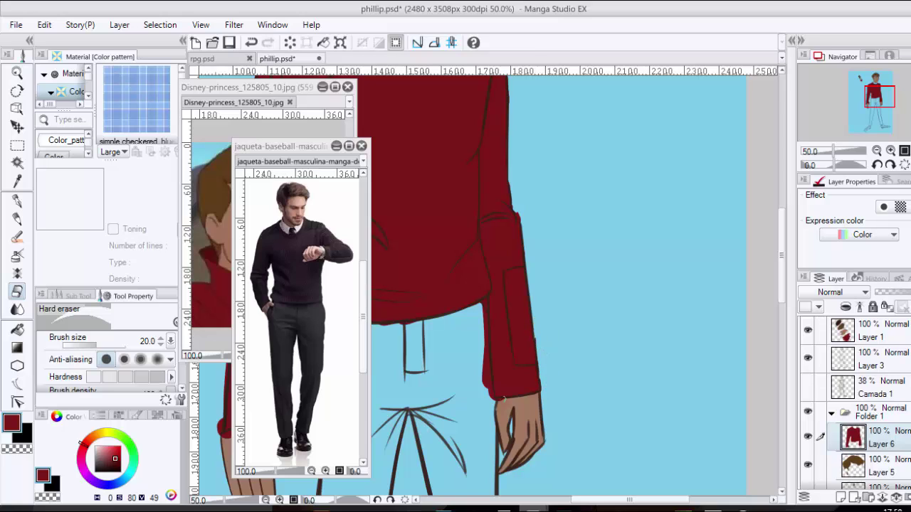
- Erase the red spilling around the forearm and cuff on the viewer's left
mouse_move(487, 343)
left_mouse_down()
mouse_move(488, 386)
mouse_move(484, 302)
mouse_move(591, 294)
left_mouse_up()
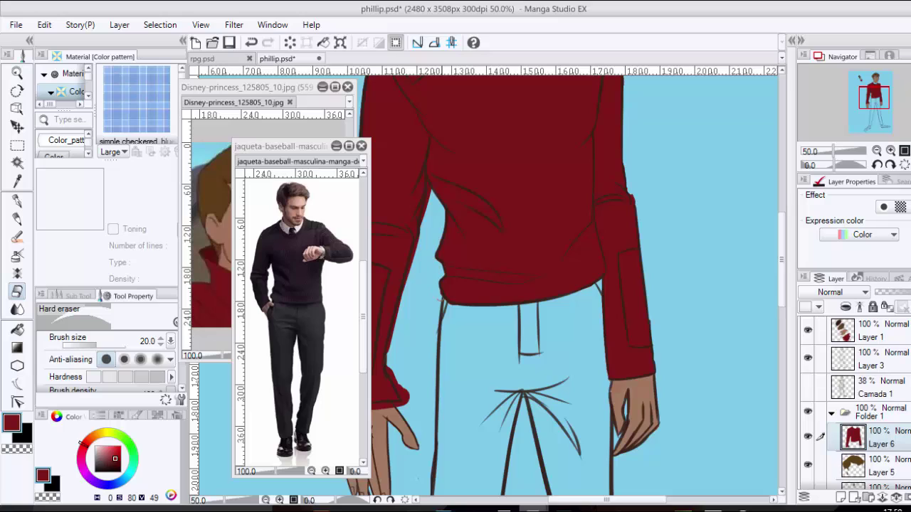
mouse_move(418, 242)
left_mouse_down()
mouse_move(390, 350)
mouse_move(406, 403)
mouse_move(475, 348)
mouse_move(449, 375)
mouse_move(396, 379)
left_mouse_up()
left_click_drag(411, 343, 412, 273)
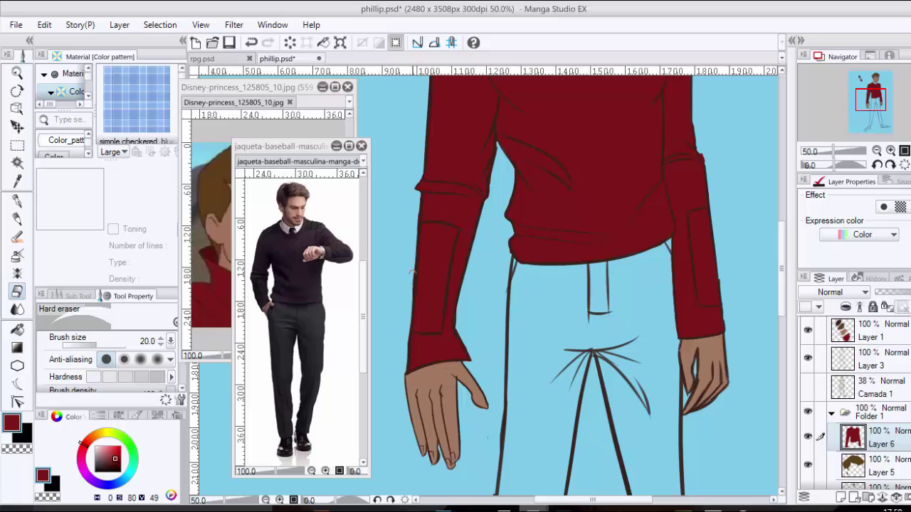
- Sample the dark grey of the trousers in the reference photo and add a new layer above the sweater colour
key("i")
left_click(323, 323)
key("p")
key("ctrl+minus")
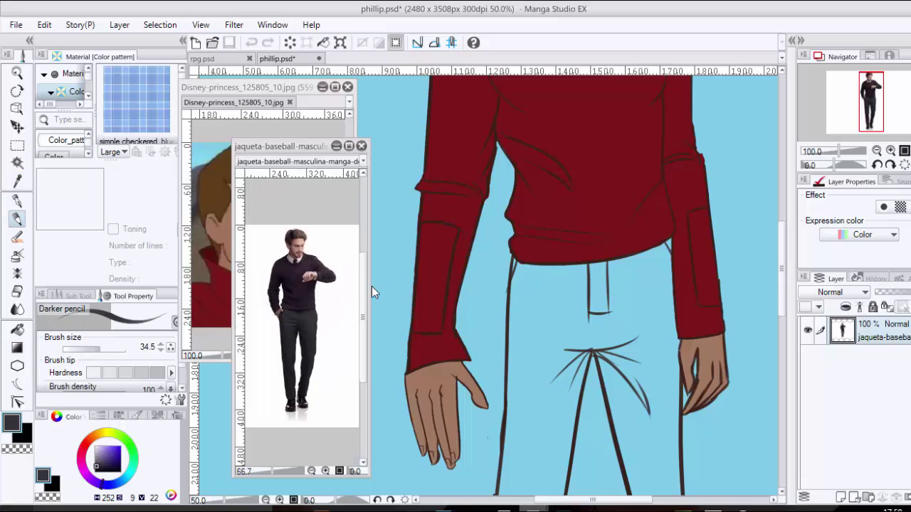
key("ctrl+plus")
key("ctrl+plus")
left_click_drag(633, 371, 644, 262)
left_click(841, 497)
- Fill both trouser legs and the waist with dark grey using the Darker pencil at size 85.2
key("ctrl+minus")
key("ctrl+minus")
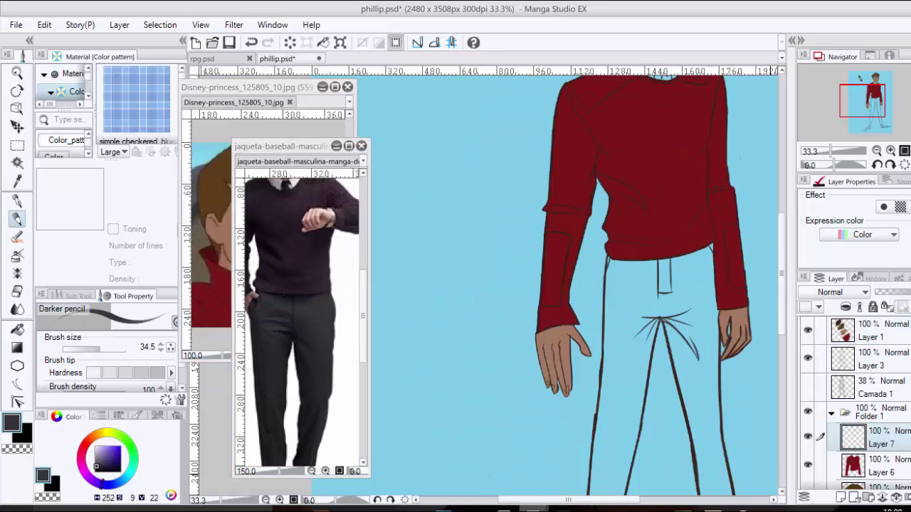
left_click_drag(661, 374, 562, 227)
left_click(106, 350)
mouse_move(559, 189)
left_mouse_down()
mouse_move(560, 219)
mouse_move(547, 165)
mouse_move(598, 168)
mouse_move(629, 155)
mouse_move(627, 284)
mouse_move(614, 164)
mouse_move(598, 267)
mouse_move(595, 203)
mouse_move(573, 235)
mouse_move(566, 190)
mouse_move(559, 338)
mouse_move(539, 377)
mouse_move(533, 427)
mouse_move(558, 355)
left_mouse_up()
mouse_move(620, 240)
left_mouse_down()
mouse_move(631, 344)
mouse_move(607, 266)
mouse_move(637, 341)
mouse_move(644, 427)
mouse_move(612, 299)
mouse_move(630, 270)
mouse_move(627, 190)
left_mouse_up()
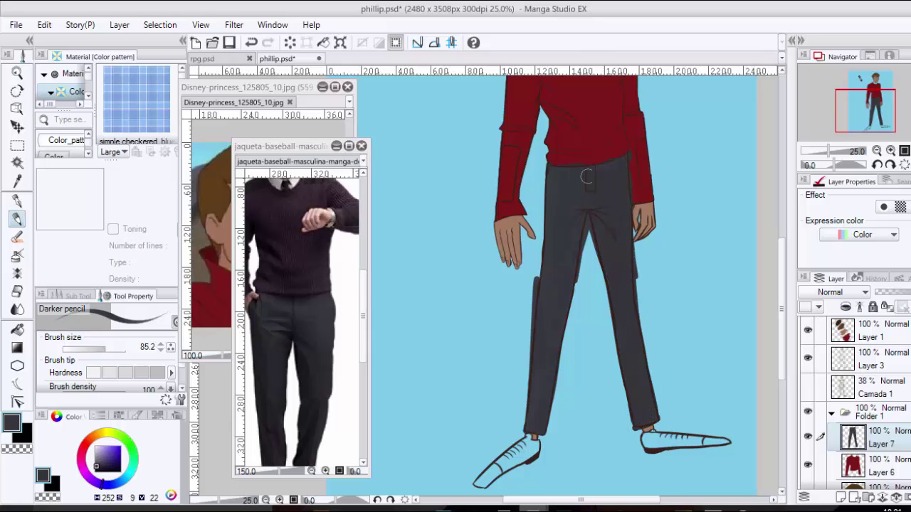
left_click_drag(558, 169, 565, 260)
- Fill both shoes with the same dark grey on the trousers' colour layer
mouse_move(556, 346)
left_mouse_down()
mouse_move(568, 288)
mouse_move(524, 425)
mouse_move(544, 428)
mouse_move(486, 485)
mouse_move(544, 442)
left_mouse_up()
left_click_drag(645, 436, 719, 432)
left_click_drag(730, 442, 669, 452)
- Erase the dark grey spilling past the outer edge of the trouser leg on the viewer's left, redoing uneven strokes
key("e")
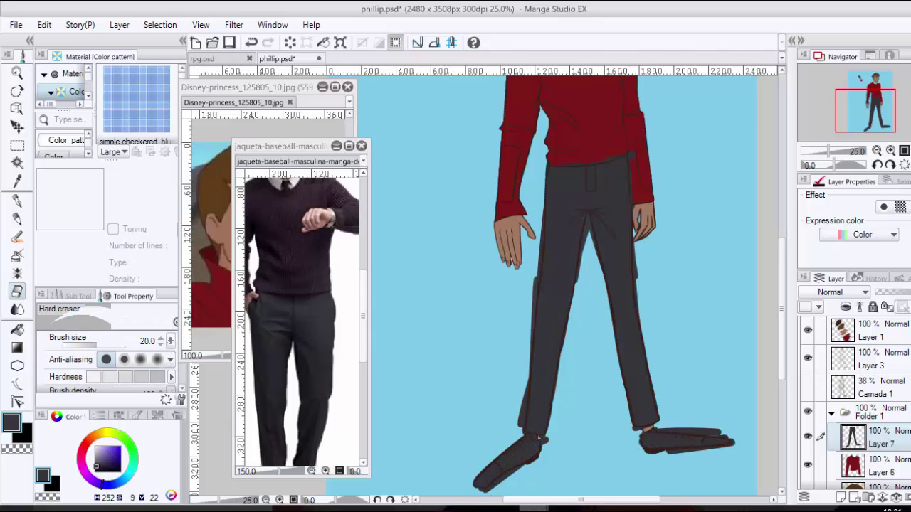
left_click_drag(542, 216, 537, 305)
left_click_drag(539, 265, 532, 323)
left_click_drag(540, 249, 537, 290)
left_click_drag(537, 294, 531, 382)
key("ctrl+z")
key("ctrl+z")
left_click_drag(534, 322, 518, 428)
left_click_drag(523, 428, 525, 388)
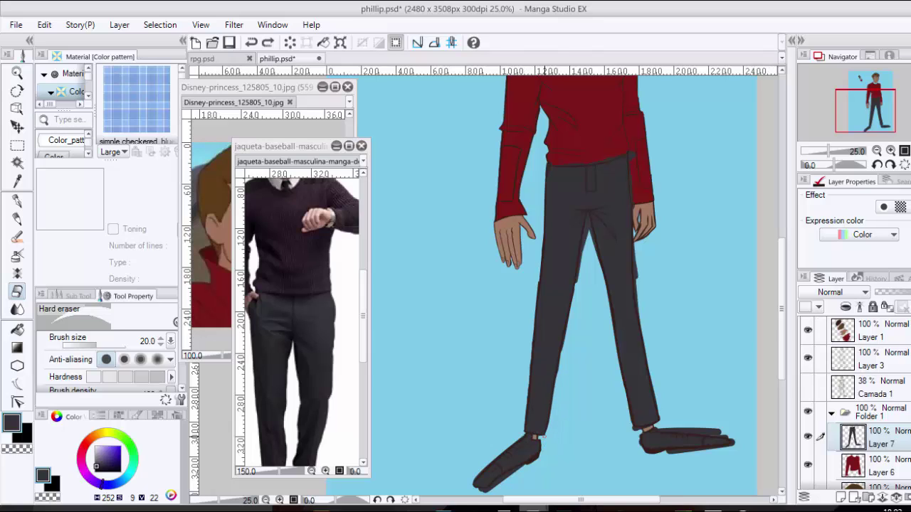
- Erase the remaining dark grey spilling past the inner trouser edges, the other leg and both shoes
mouse_move(568, 320)
left_mouse_down()
mouse_move(560, 370)
mouse_move(561, 356)
left_mouse_up()
left_click_drag(587, 217, 576, 284)
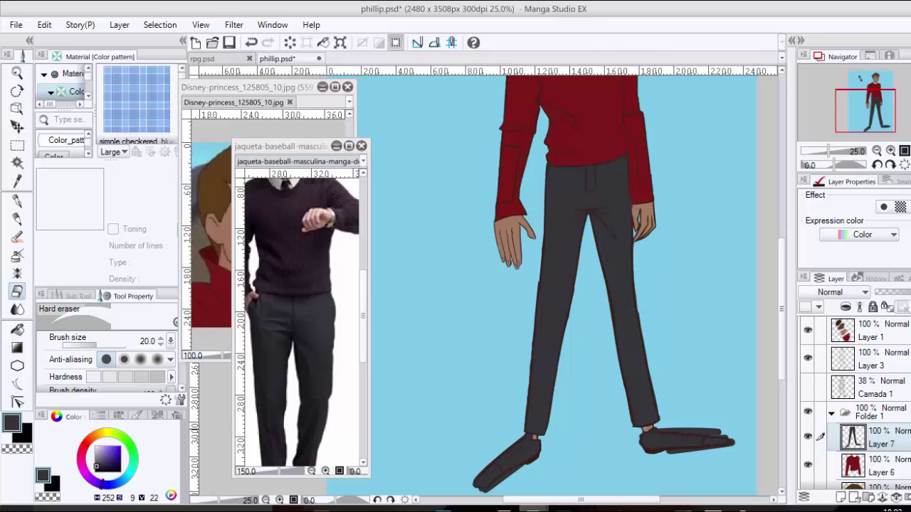
mouse_move(656, 428)
left_mouse_down()
mouse_move(735, 444)
mouse_move(669, 451)
left_mouse_up()
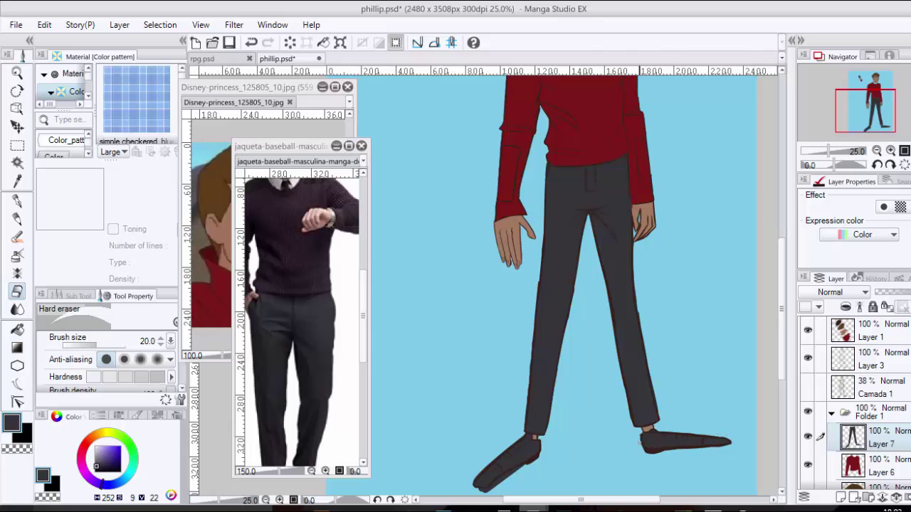
left_click_drag(524, 465, 487, 493)
- Add a new layer, choose a pale lavender and paint the shirt collar, erasing the spill around it
scroll(494, 379, "down", 2)
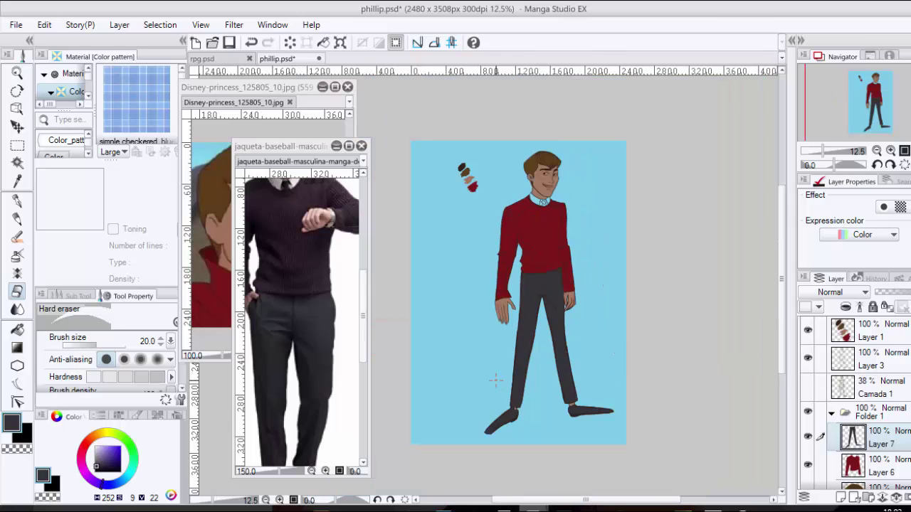
scroll(495, 379, "up", 2)
left_click(841, 498)
left_click_drag(545, 138, 543, 315)
left_click(97, 449)
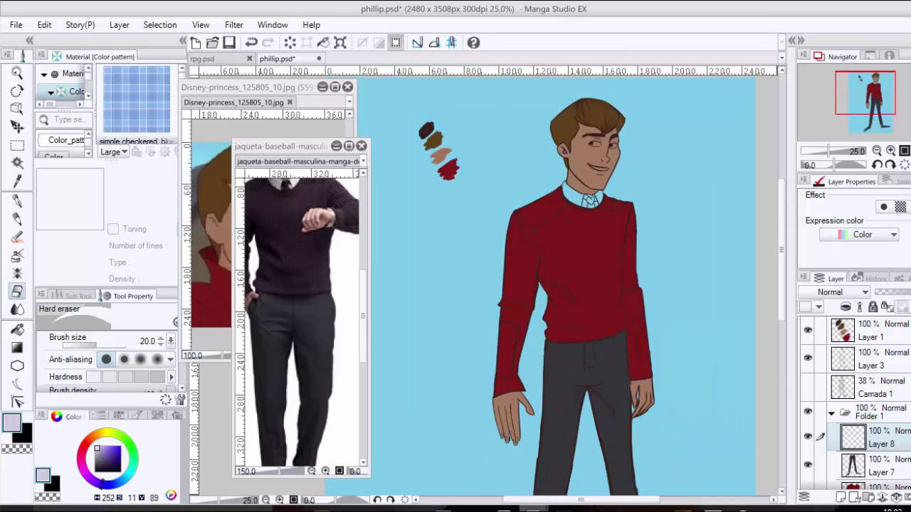
key("p")
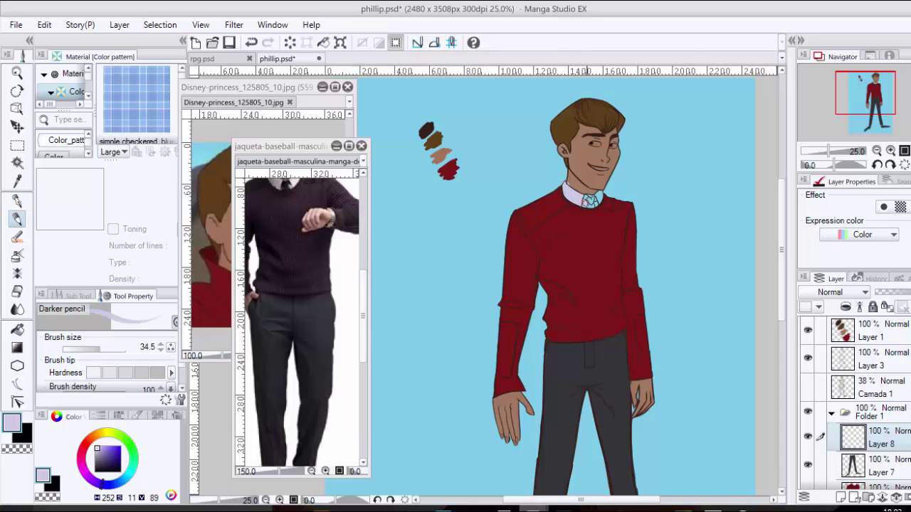
key("e")
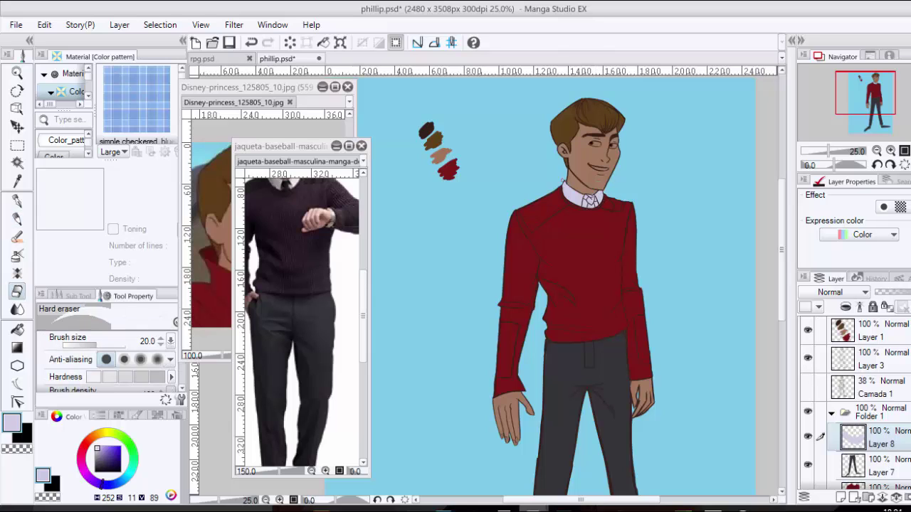
- Discard the black stroke, paint the tie in dark grey and add a new layer above the collar colour
key("p")
key("p")
left_click(588, 202, "alt")
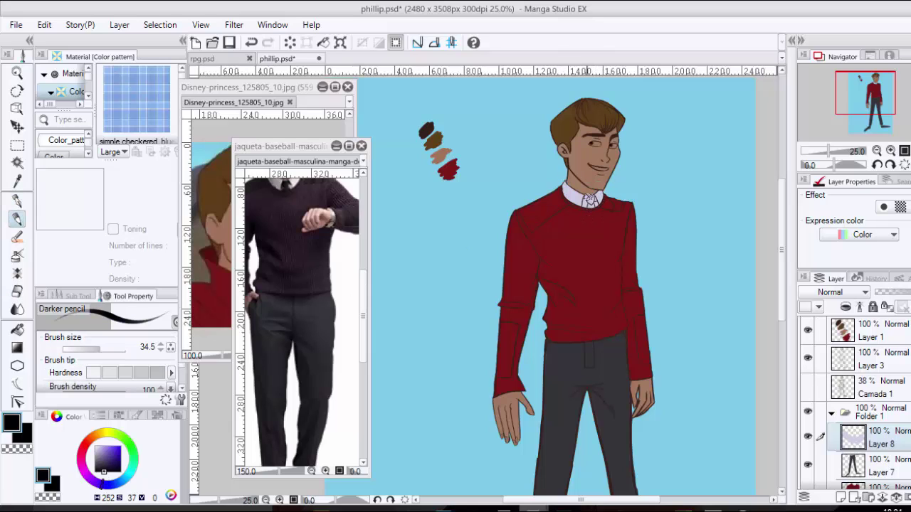
key("ctrl+z")
left_click(98, 467)
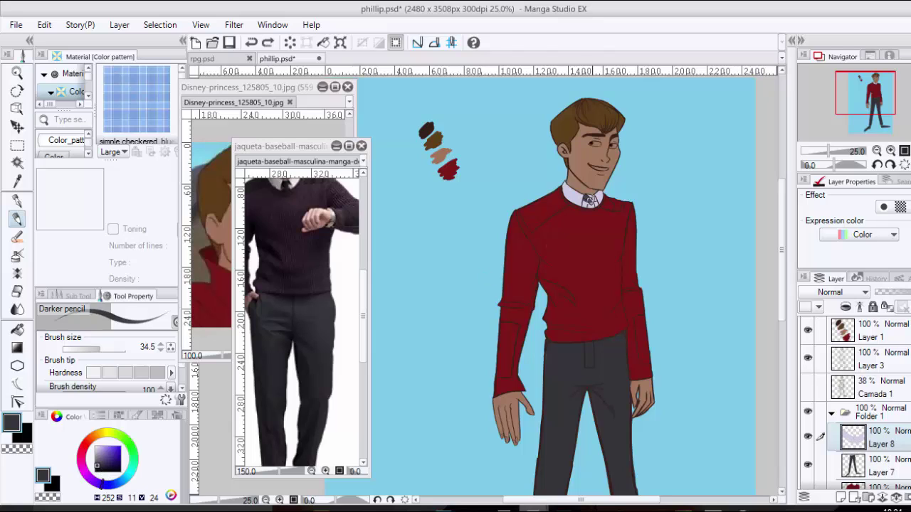
left_click(841, 498)
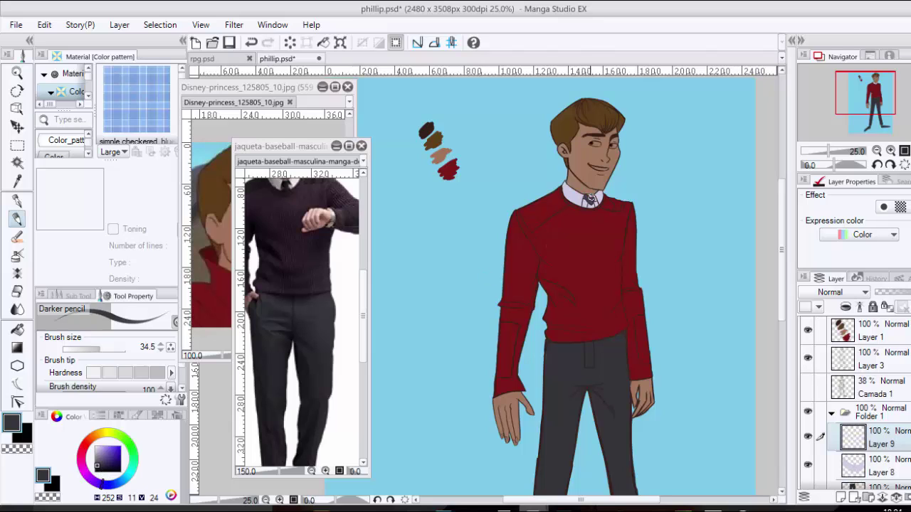
- Finish filling the tie in dark grey, and paint the whites of the eyes and the teeth in pale lavender
left_click_drag(593, 204, 596, 206)
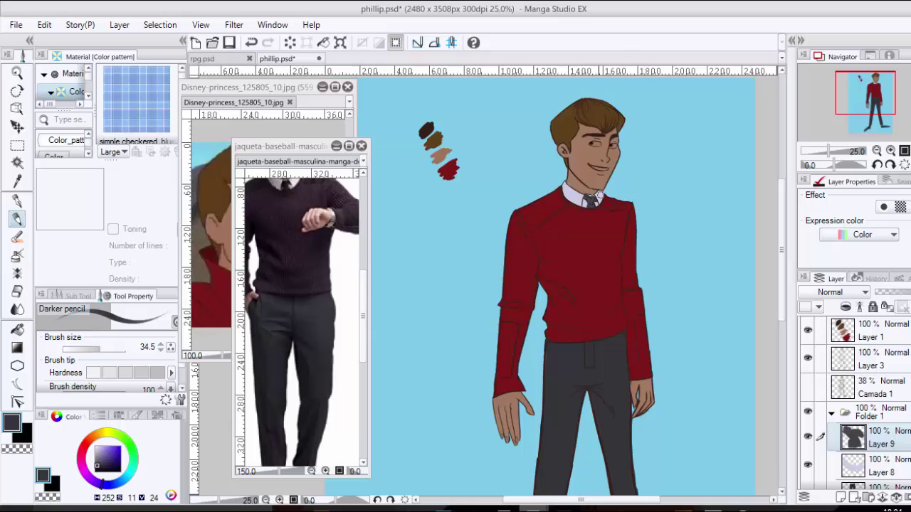
left_click(97, 449)
left_click_drag(604, 144, 595, 144)
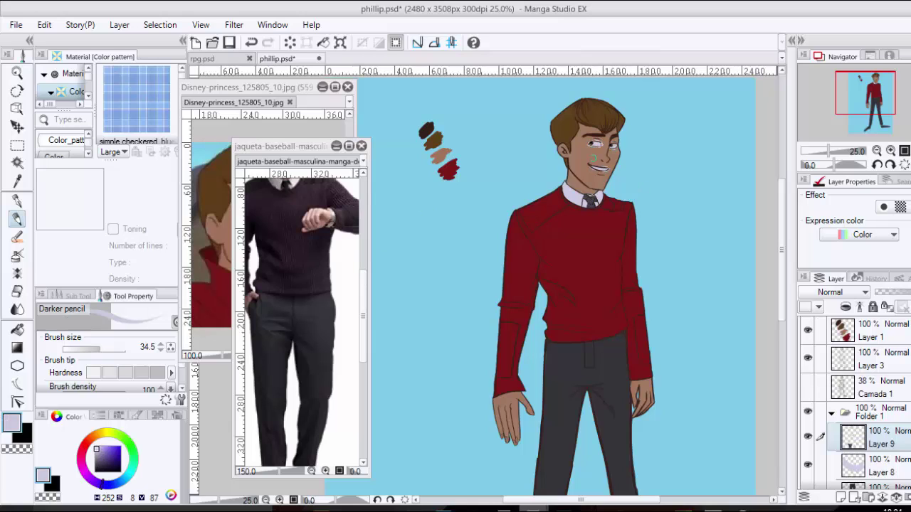
- Erase the pale lavender spilling around the eyes and the smiling mouth
scroll(593, 156, "up", 3)
key("e")
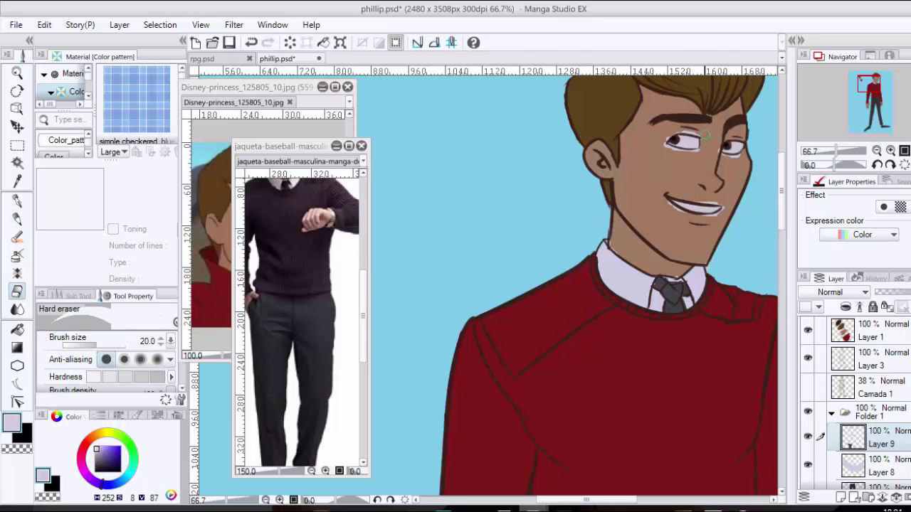
left_click_drag(663, 141, 678, 153)
left_click_drag(663, 202, 717, 215)
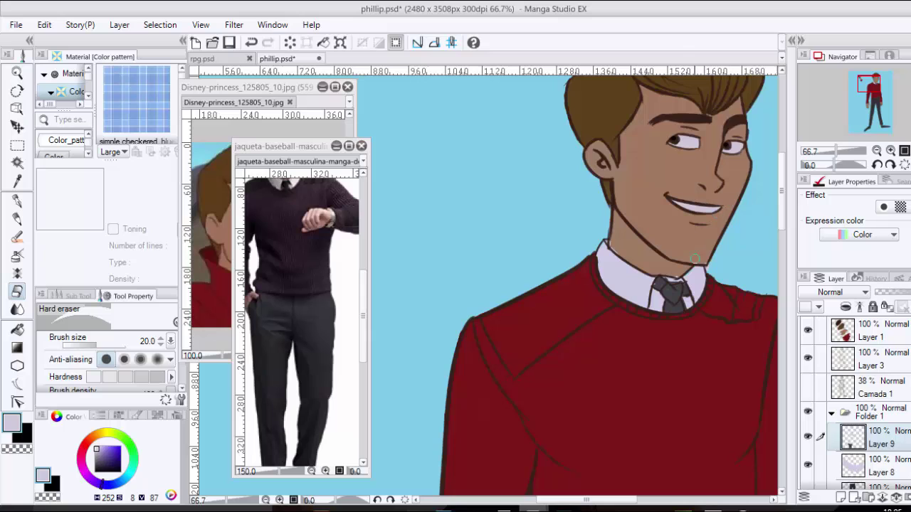
- Sample the skin tone for a neck touch-up on the skin layer, and clean the collar colour's edge above the tie
left_click(843, 332)
key("i")
left_click(720, 237)
scroll(855, 406, "down", 5)
left_click(854, 435)
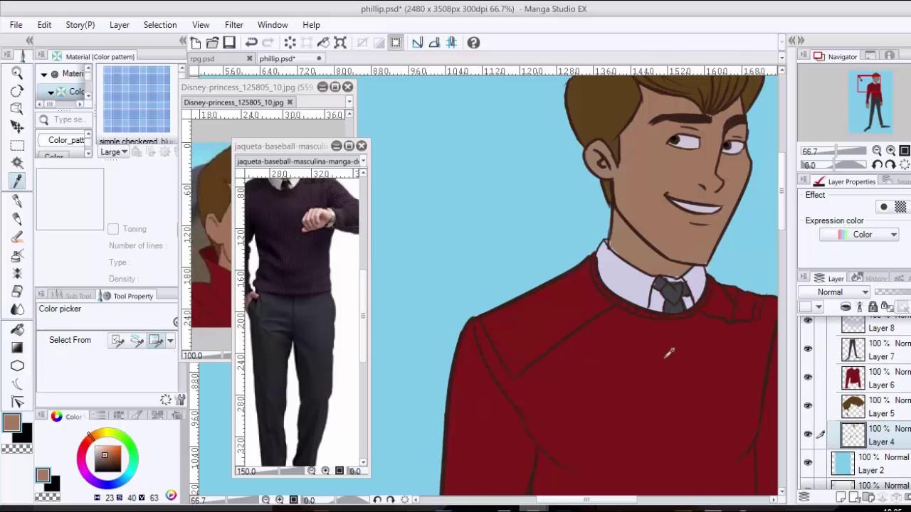
key("p")
scroll(899, 393, "up", 3)
left_click(898, 393)
key("e")
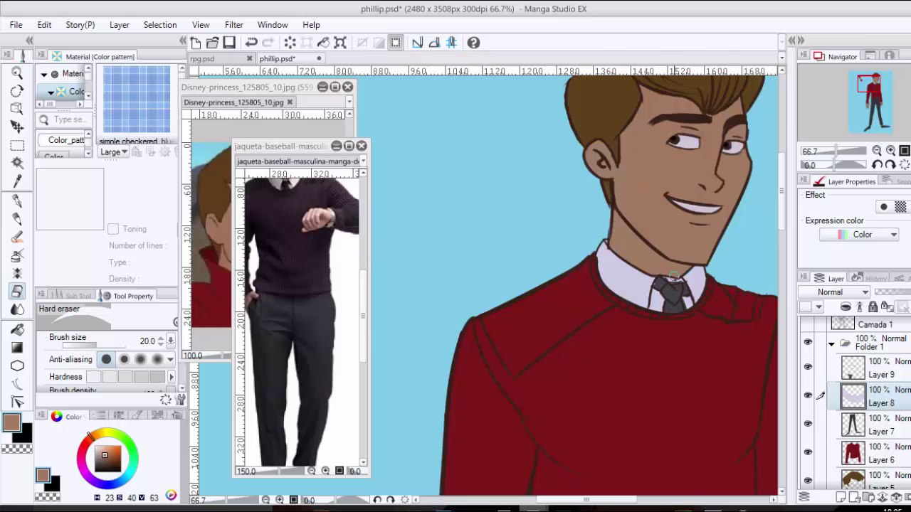
- Touch up the collar and tie knot with their sampled lavender and dark grey, each on its own layer
key("i")
left_click(674, 276)
key("p")
left_click(738, 314, "ctrl+shift")
key("e")
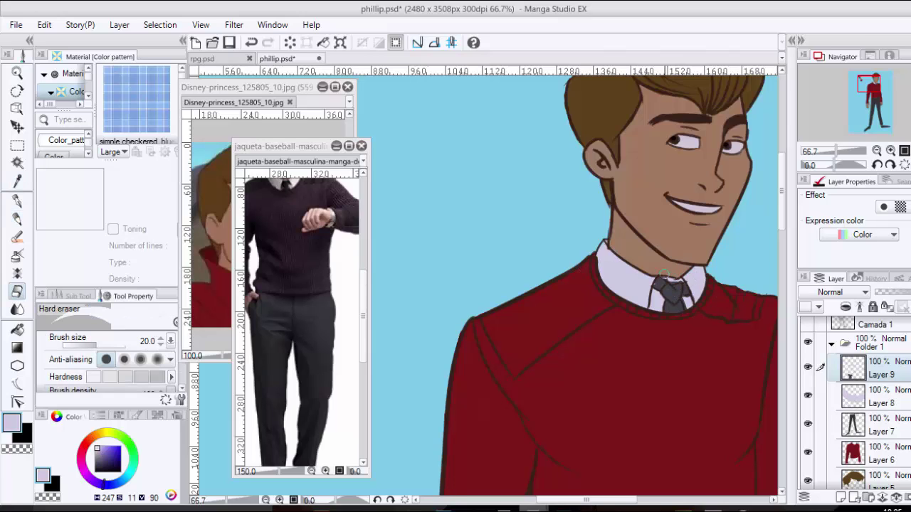
key("i")
left_click(658, 297)
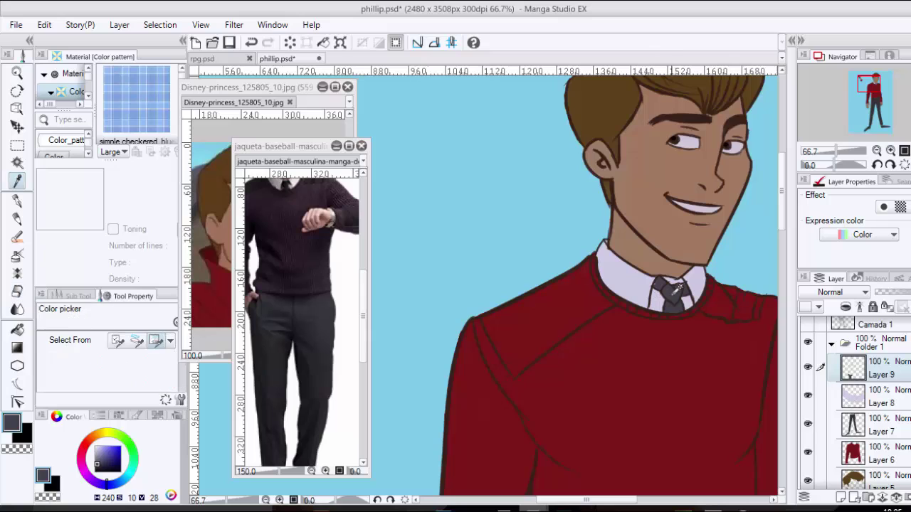
key("p")
key("i")
left_click(644, 304)
left_click(644, 303, "ctrl+shift")
key("p")
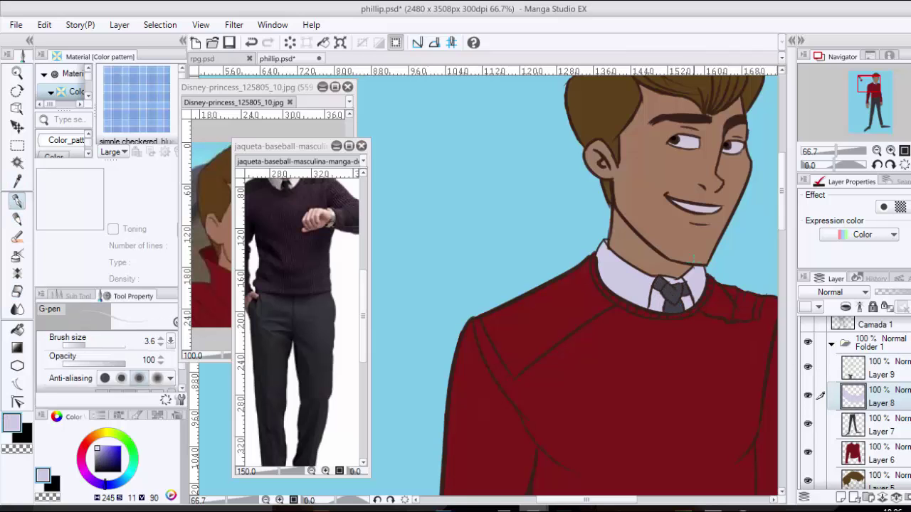
key("p")
scroll(695, 193, "down", 1)
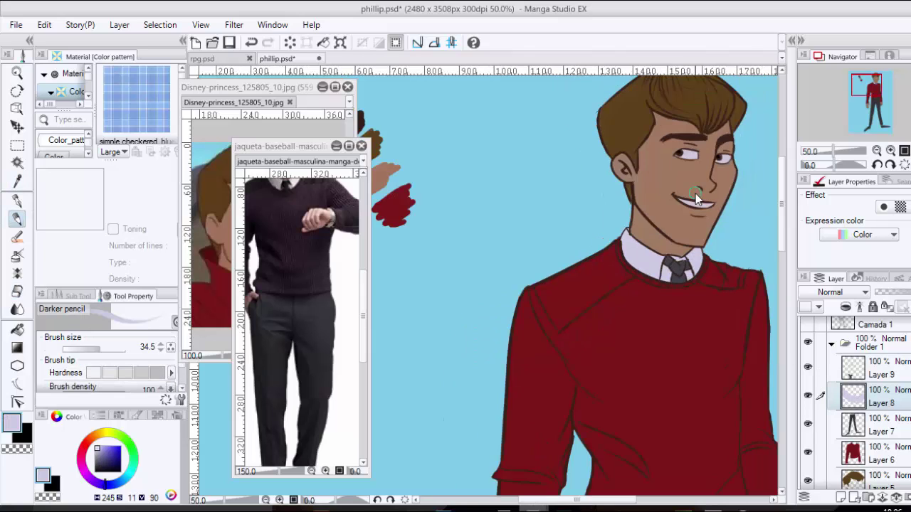
- Sample the sweater's red, add a new layer above the sweater colour and choose a darker red
key("i")
left_click(722, 313)
left_click(878, 455)
left_click(841, 497)
left_click(114, 462)
key("p")
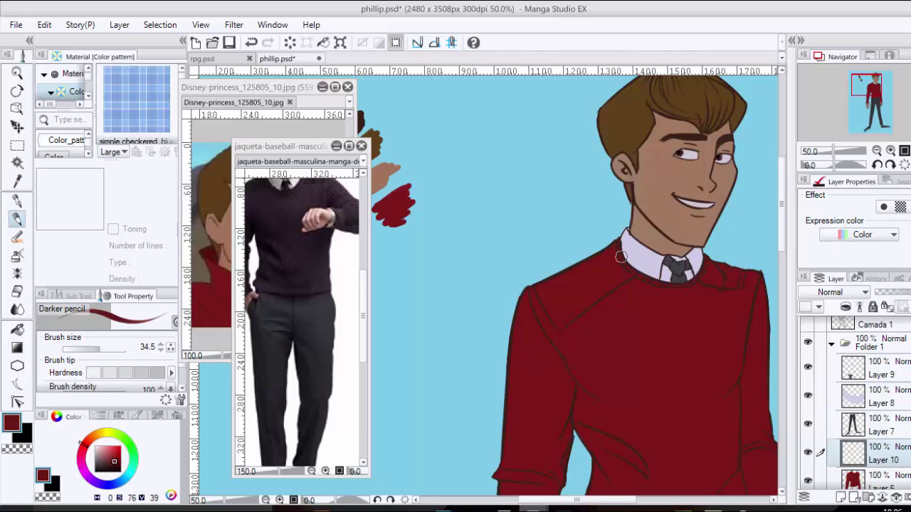
- Discard the thin neckline stroke, enlarge the brush to 76.4 and paint the neckline and both shoulder panels in very dark red
mouse_move(622, 255)
left_mouse_down()
mouse_move(637, 284)
mouse_move(638, 276)
mouse_move(703, 280)
left_mouse_up()
key("ctrl+z")
left_click(116, 464)
left_click(104, 349)
mouse_move(610, 260)
left_mouse_down()
mouse_move(553, 284)
mouse_move(545, 301)
mouse_move(558, 325)
mouse_move(580, 293)
mouse_move(575, 267)
mouse_move(611, 250)
mouse_move(617, 280)
left_mouse_up()
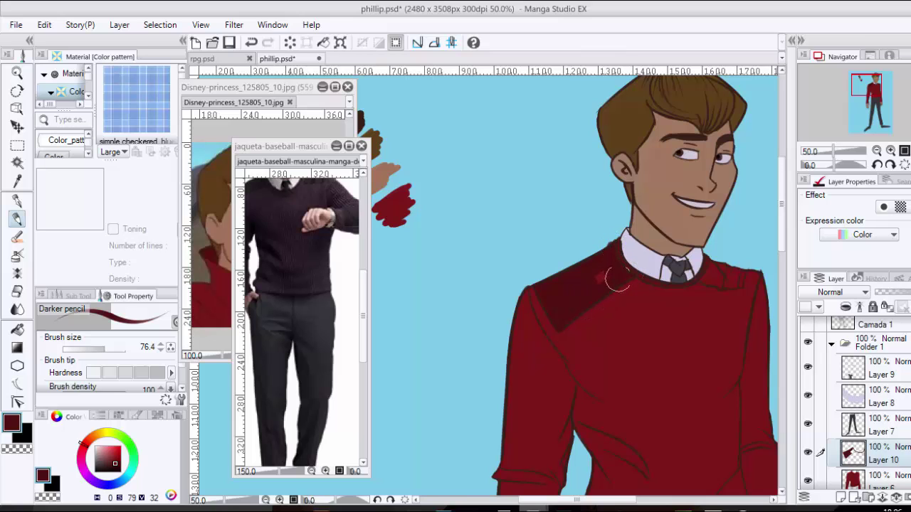
mouse_move(704, 277)
left_mouse_down()
mouse_move(739, 284)
mouse_move(708, 275)
mouse_move(726, 267)
left_mouse_up()
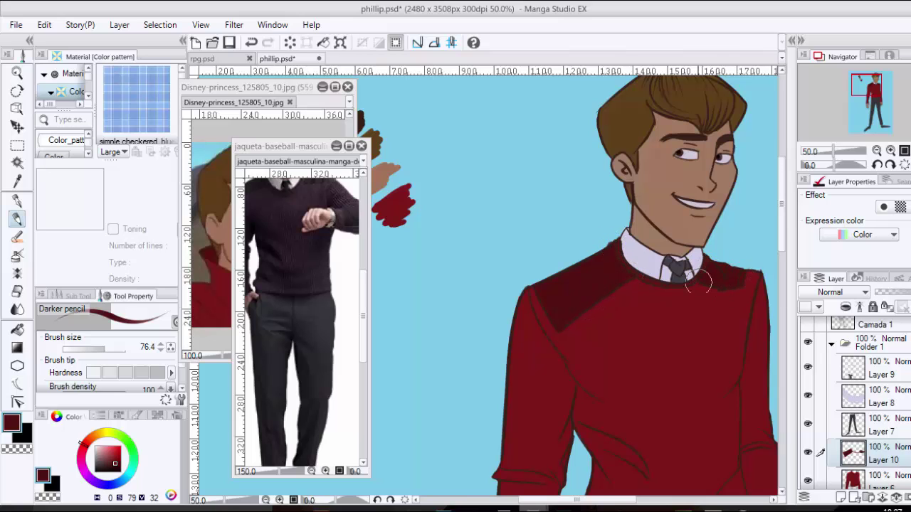
- Paint the forearm patches on both sleeves in very dark red and erase the spill around them
left_click_drag(584, 420, 608, 185)
mouse_move(531, 285)
left_mouse_down()
mouse_move(519, 372)
mouse_move(534, 380)
mouse_move(516, 361)
mouse_move(538, 352)
mouse_move(539, 372)
mouse_move(554, 284)
mouse_move(534, 279)
mouse_move(543, 304)
left_mouse_up()
key("e")
left_click_drag(512, 355, 511, 373)
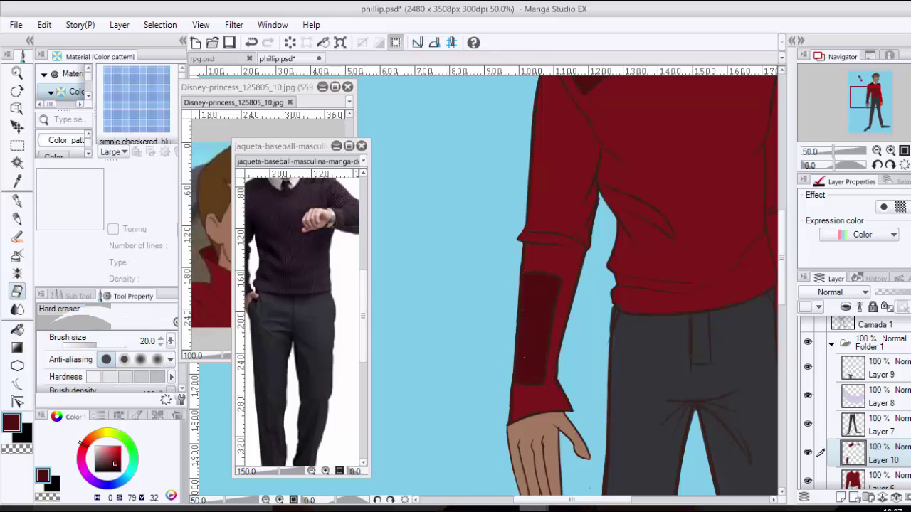
left_click_drag(683, 156, 590, 342)
key("p")
key("m")
mouse_move(746, 282)
left_mouse_down()
mouse_move(743, 322)
mouse_move(712, 185)
left_mouse_up()
key("p")
key("ctrl+d")
mouse_move(697, 386)
left_mouse_down()
mouse_move(686, 313)
mouse_move(696, 307)
mouse_move(694, 388)
mouse_move(706, 380)
left_mouse_up()
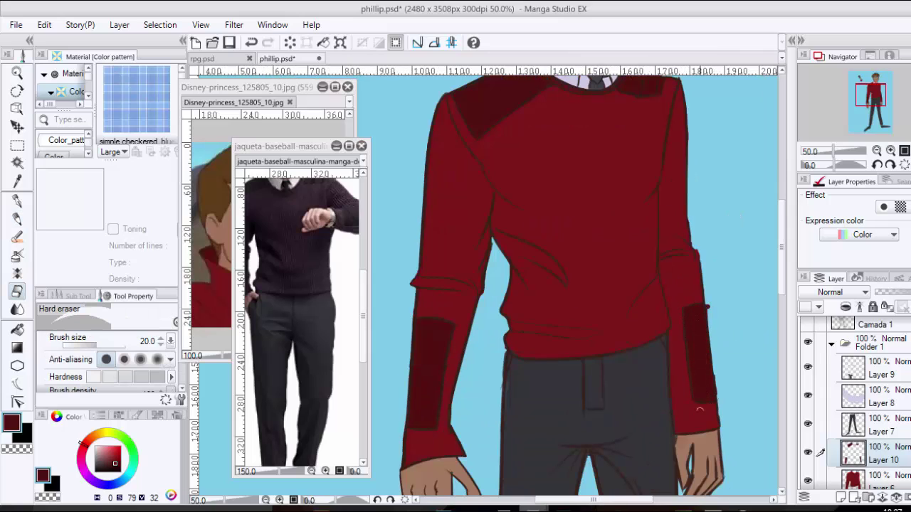
key("e")
- Erase the stray trouser grey along the sweater hem on the trousers layer
scroll(867, 476, "down", 1)
left_click(875, 420)
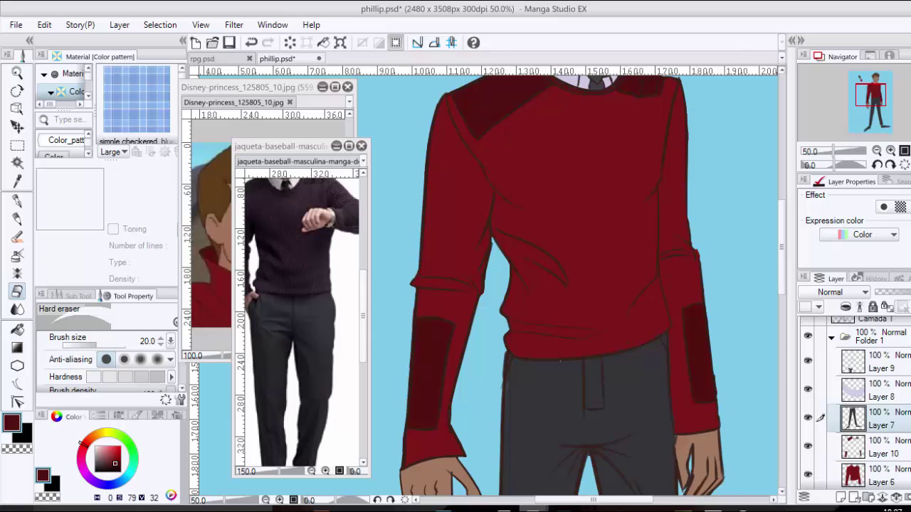
left_click_drag(612, 235, 623, 306)
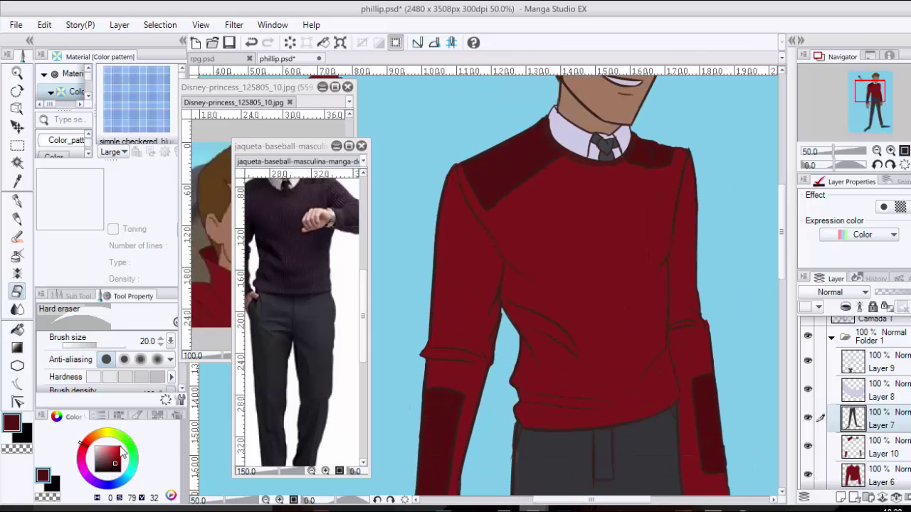
- Choose a slightly lighter dark red, try vertical knit lines down the sweater front, and clear the lines and dark patches
left_click(555, 246, "alt")
key("p")
left_click(115, 461)
key("ctrl+z")
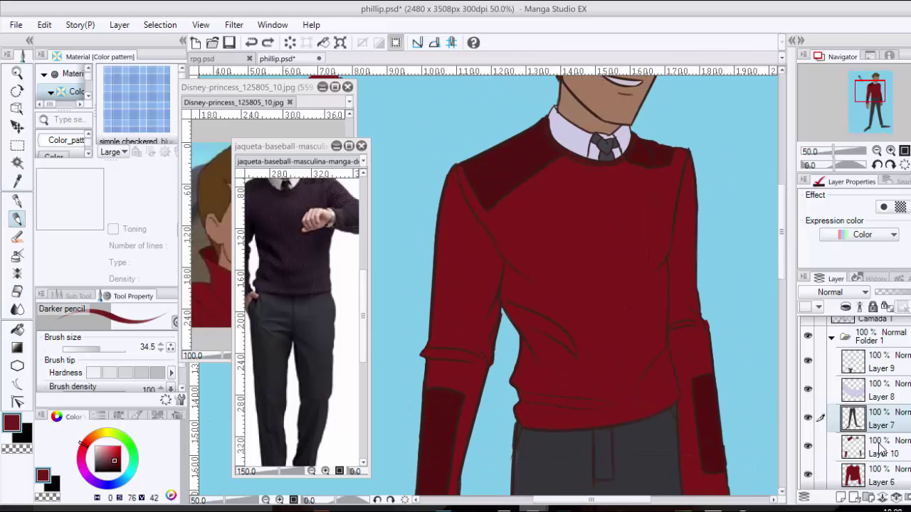
left_click(880, 447)
left_click_drag(603, 340, 609, 416)
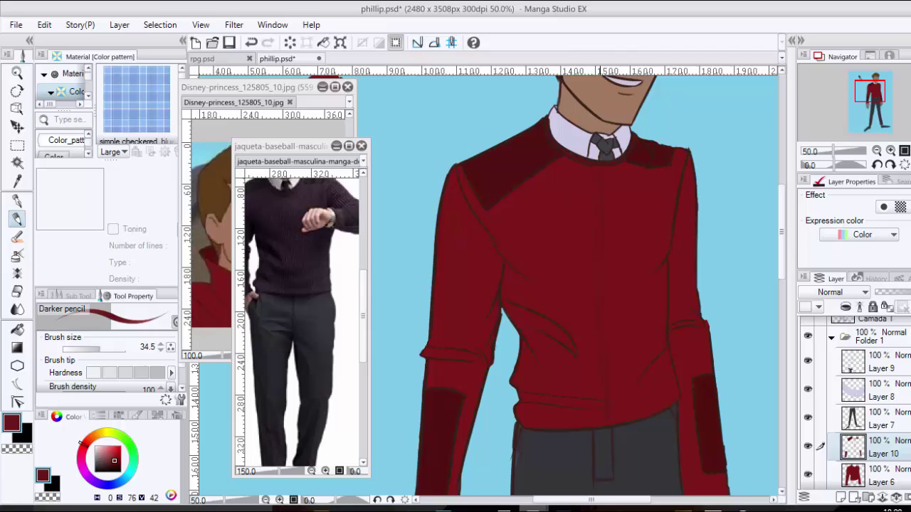
mouse_move(586, 165)
left_mouse_down()
mouse_move(591, 414)
mouse_move(583, 420)
mouse_move(572, 336)
mouse_move(578, 403)
left_mouse_up()
key("ctrl+z")
key("ctrl+y")
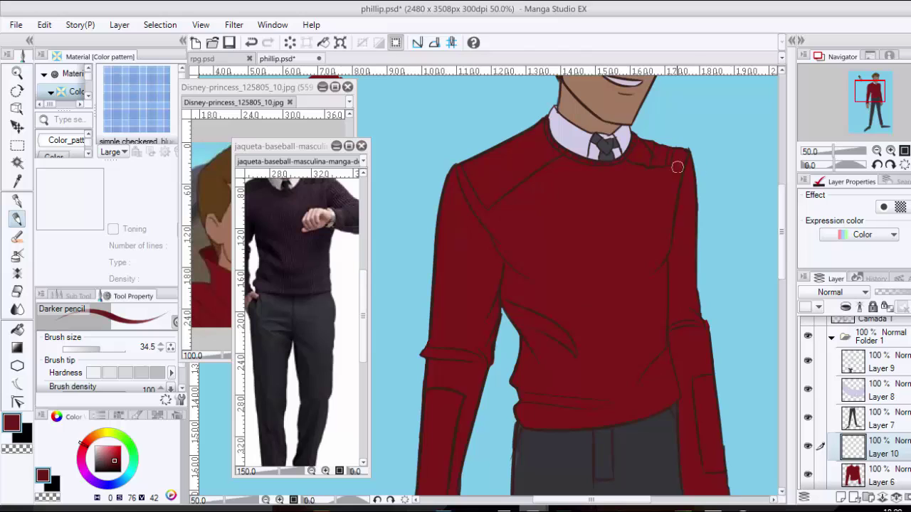
- Draw dark red vertical knit lines down the sweater front from the viewer's right side to the centre, redoing uneven ones
scroll(672, 183, "up", 1)
mouse_move(667, 131)
left_mouse_down()
mouse_move(657, 164)
mouse_move(654, 296)
left_mouse_up()
mouse_move(647, 227)
left_mouse_down()
mouse_move(658, 306)
mouse_move(651, 354)
left_mouse_up()
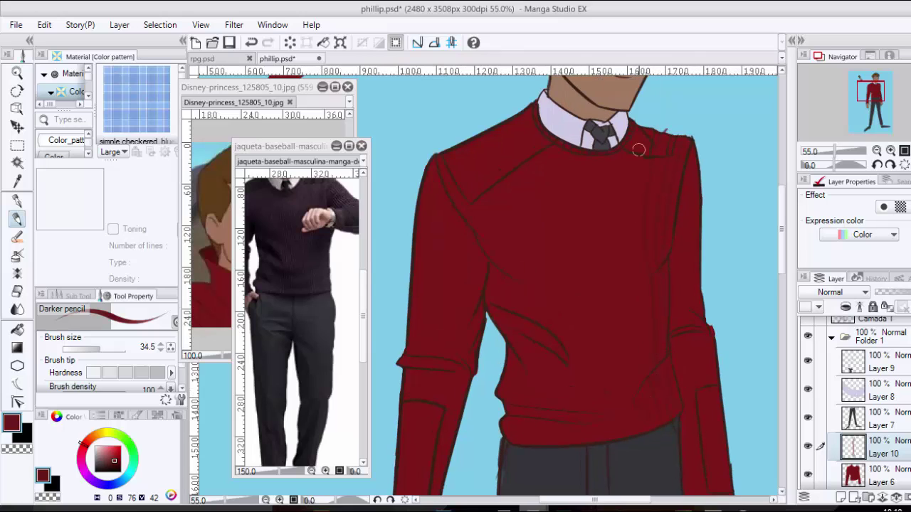
left_click_drag(616, 152, 633, 410)
left_click_drag(598, 152, 621, 407)
key("ctrl+z")
left_click_drag(612, 170, 632, 405)
- Continue the vertical knit lines across the sweater front and upper sleeve on the viewer's left, redoing a crooked line
mouse_move(591, 189)
left_mouse_down()
mouse_move(612, 357)
mouse_move(589, 150)
mouse_move(609, 402)
mouse_move(603, 437)
mouse_move(568, 423)
mouse_move(547, 437)
left_mouse_up()
key("ctrl+z")
left_click_drag(556, 139, 572, 396)
left_click_drag(519, 320, 493, 306)
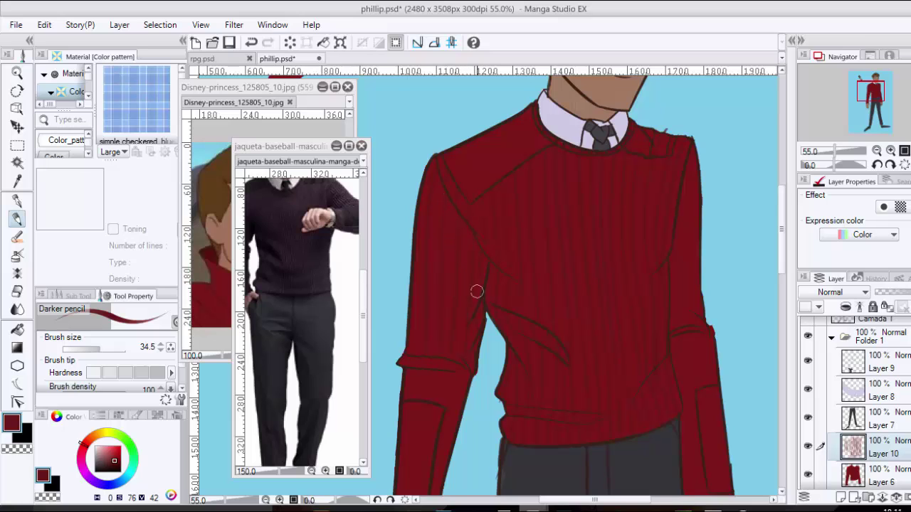
- Draw knit lines along both forearms and the sleeve on the viewer's right, erasing any overshoot past the outline
scroll(465, 386, "down", 3)
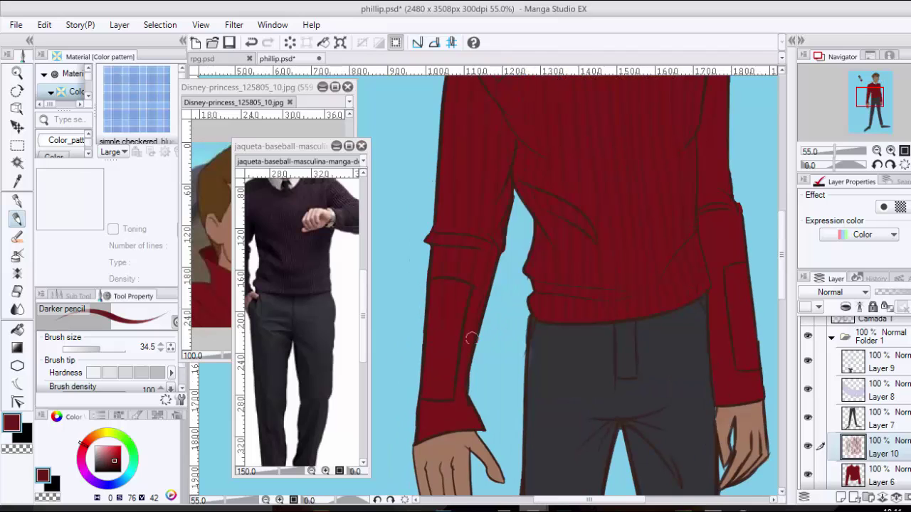
left_click_drag(715, 230, 612, 329)
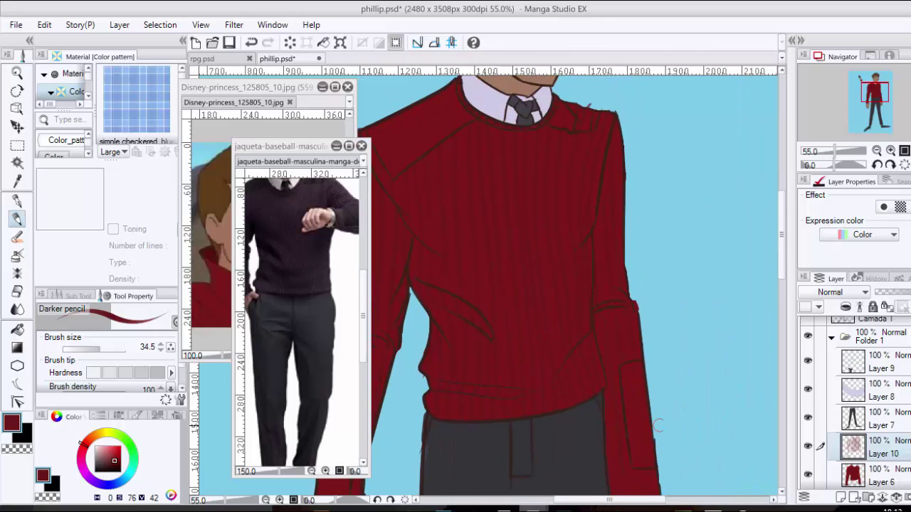
scroll(658, 425, "down", 3)
key("e")
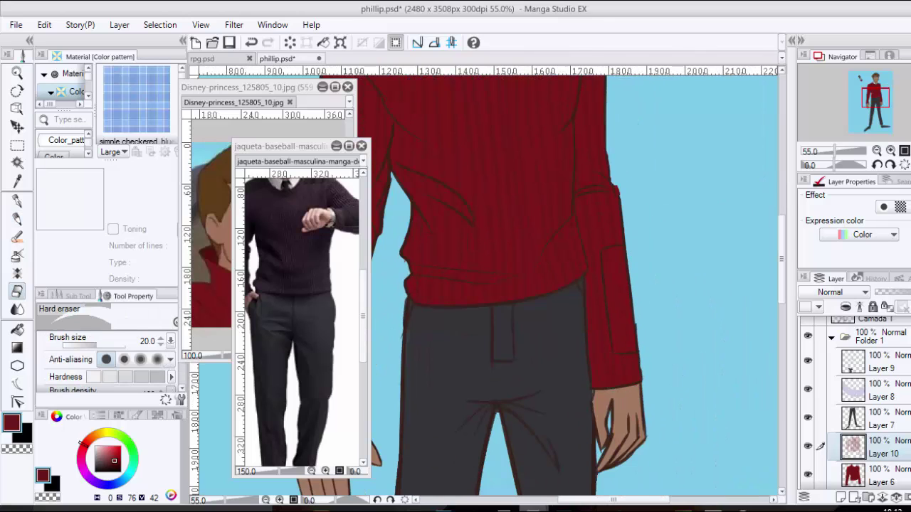
left_click(715, 509)
left_click(377, 477)
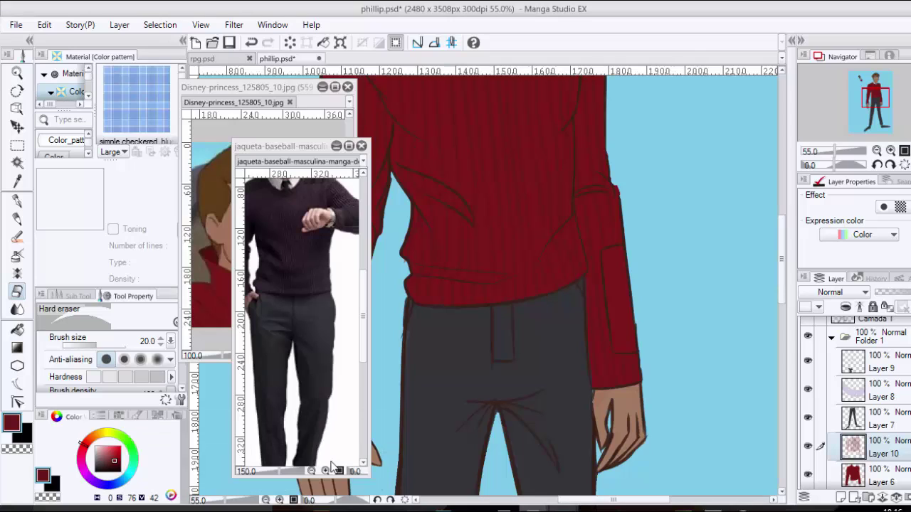
left_click_drag(545, 286, 674, 412)
- Add a new layer above the knit lines, choose a darker red and fill both shoulder panels, discarding the test stroke
left_click(116, 464)
left_click(841, 497)
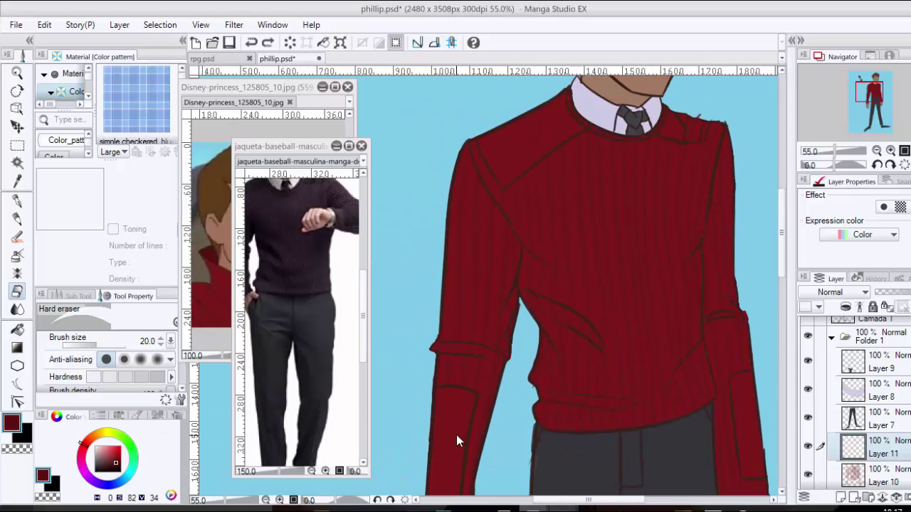
left_click(113, 462)
left_click(17, 219)
left_click_drag(485, 400, 481, 450)
key("ctrl+z")
mouse_move(556, 123)
left_mouse_down()
mouse_move(558, 171)
mouse_move(506, 193)
mouse_move(507, 223)
left_mouse_up()
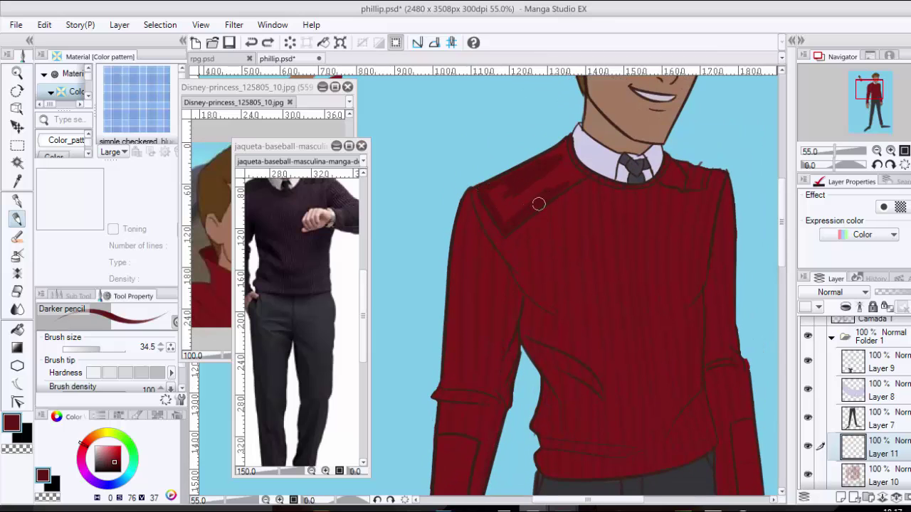
mouse_move(493, 188)
left_mouse_down()
mouse_move(503, 228)
mouse_move(531, 187)
left_mouse_up()
mouse_move(665, 181)
left_mouse_down()
mouse_move(696, 188)
mouse_move(704, 179)
mouse_move(673, 160)
left_mouse_up()
- Fill the forearm patch on the viewer's right in the same darker red and erase its spill
scroll(736, 249, "down", 3)
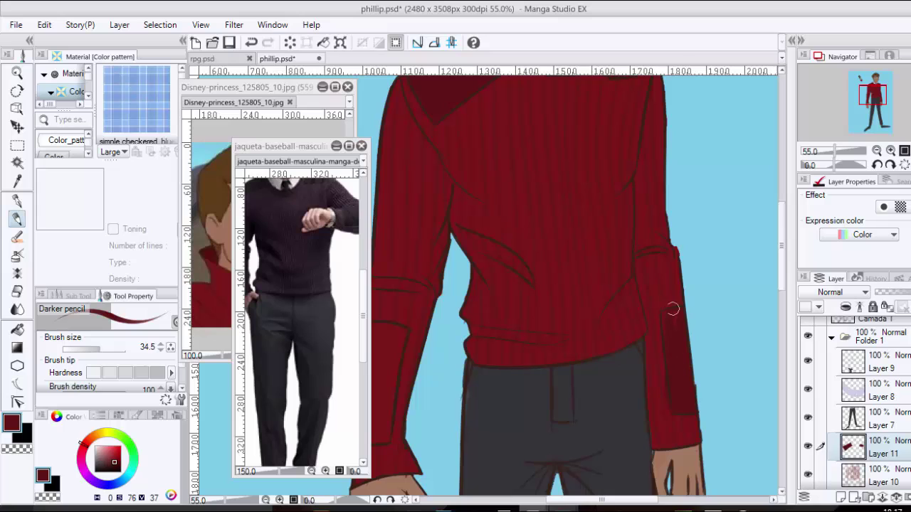
key("e")
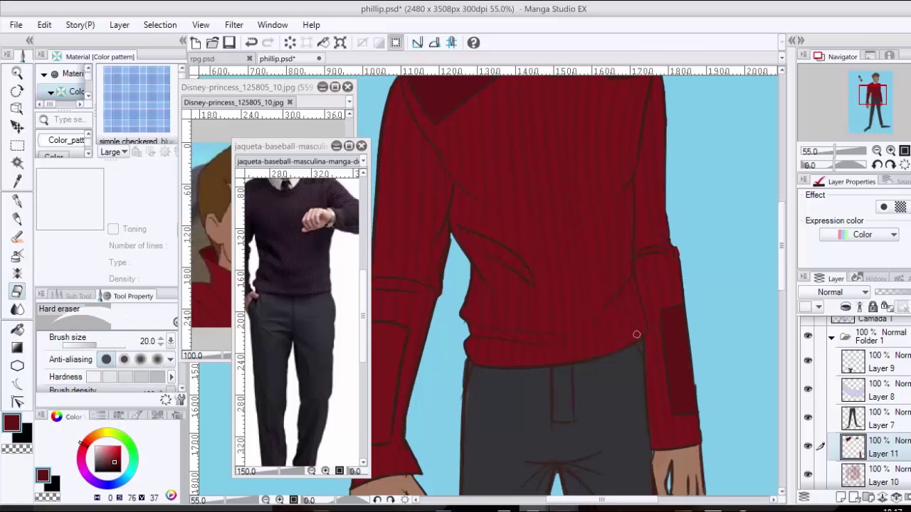
key("p")
- Collapse the colour folder, add a new layer directly above the hidden sketch layer and choose a dark red from the sweater
scroll(863, 417, "up", 1)
left_click(831, 362)
left_click(869, 389)
left_click(841, 498)
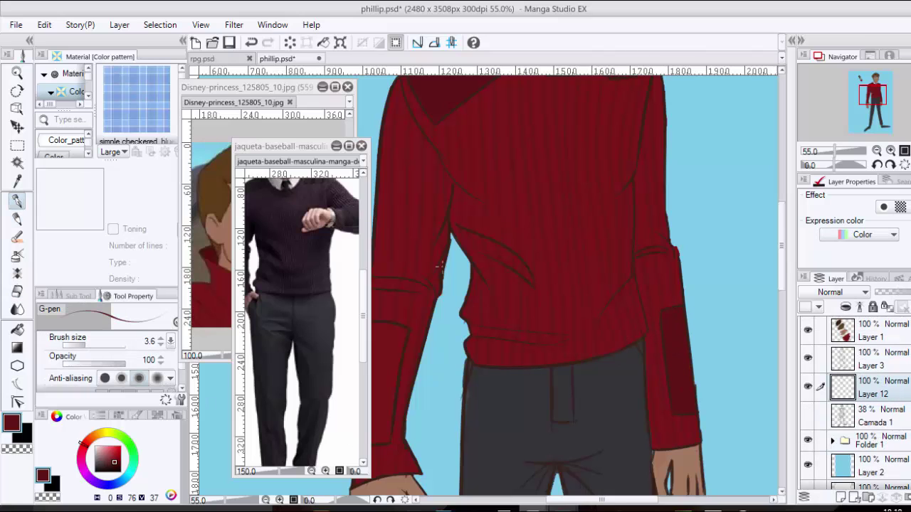
key("p")
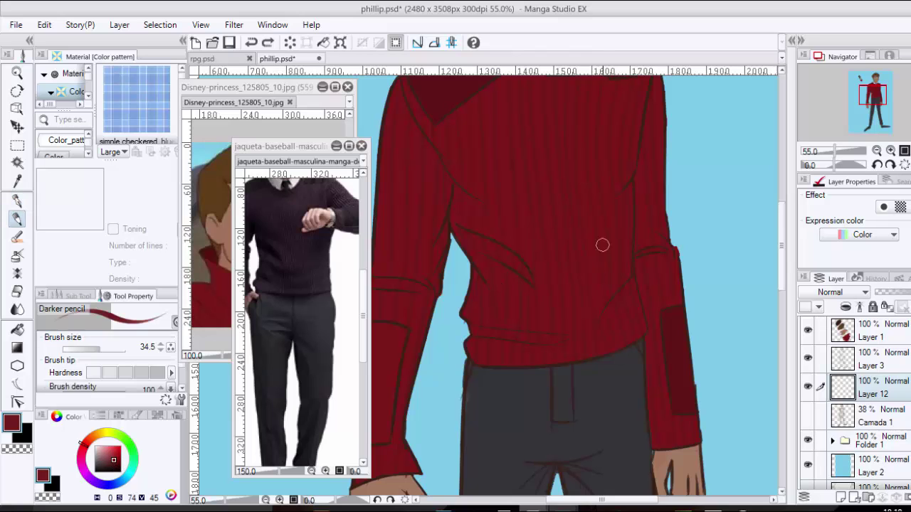
left_click(527, 255, "alt")
- Shade the sweater's folds at the chest, underarm and waistband in dark red, undoing the rejected strokes
left_click_drag(509, 187, 546, 320)
mouse_move(692, 197)
left_mouse_down()
mouse_move(696, 254)
mouse_move(692, 218)
mouse_move(668, 313)
mouse_move(685, 463)
left_mouse_up()
key("ctrl+z")
key("ctrl+z")
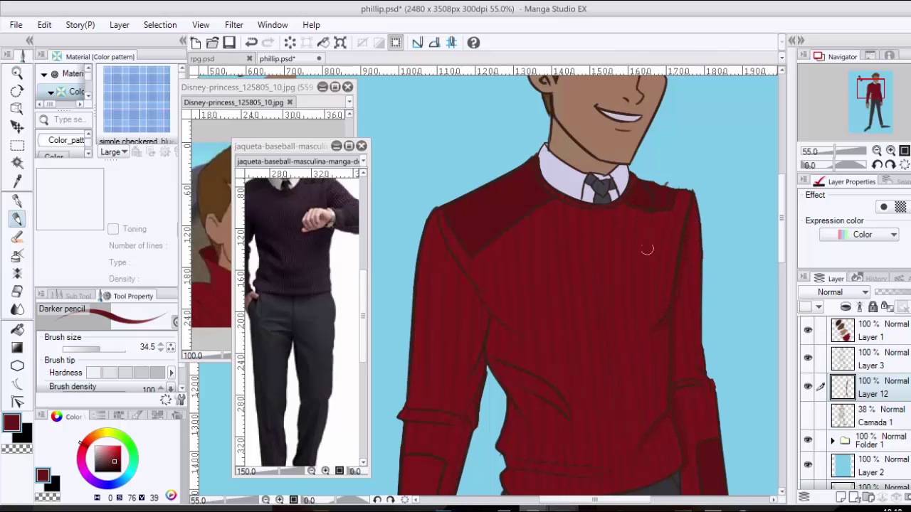
scroll(504, 250, "down", 3)
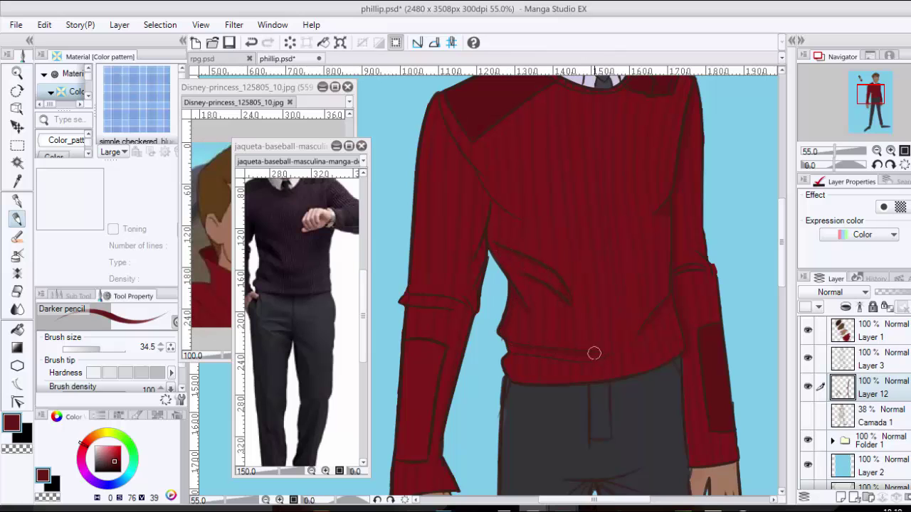
scroll(505, 293, "up", 2)
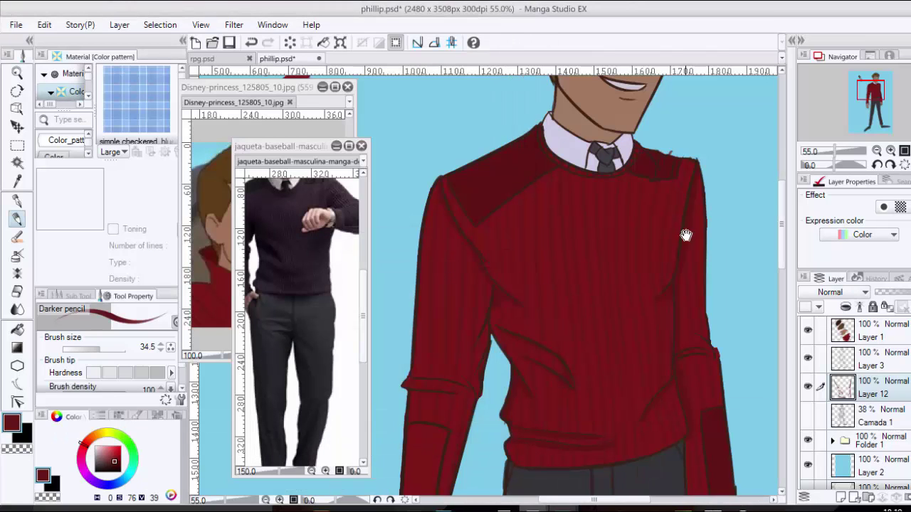
- Choose a darker skin brown and shade beside the nose, discarding the test strokes around the mouth
left_click_drag(685, 235, 657, 339)
left_click(559, 192, "alt")
key("p")
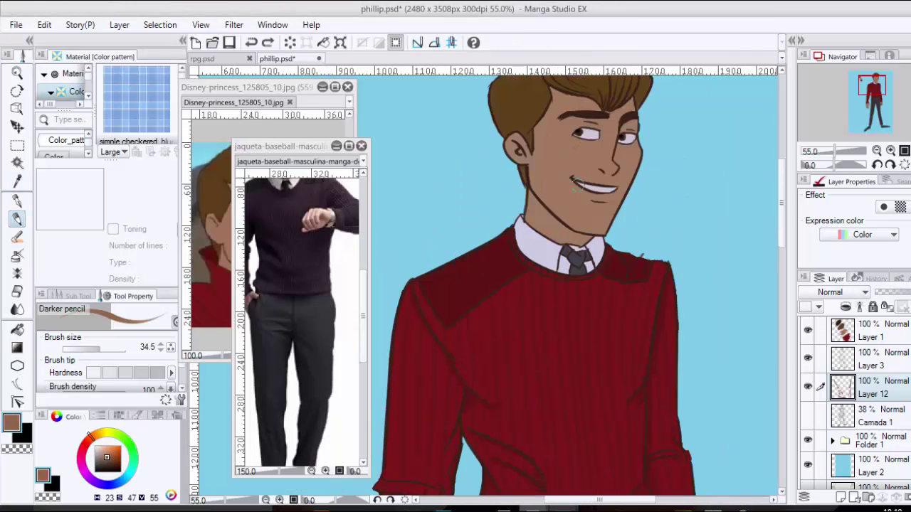
key("ctrl+z")
mouse_move(575, 183)
left_mouse_down()
mouse_move(616, 194)
mouse_move(596, 195)
left_mouse_up()
key("ctrl+z")
key("ctrl+z")
left_click_drag(619, 165, 617, 173)
- Shade the skin beneath the hairline, inside the ear and under the jaw in the same brown, undoing stray strokes
left_click_drag(639, 126, 627, 171)
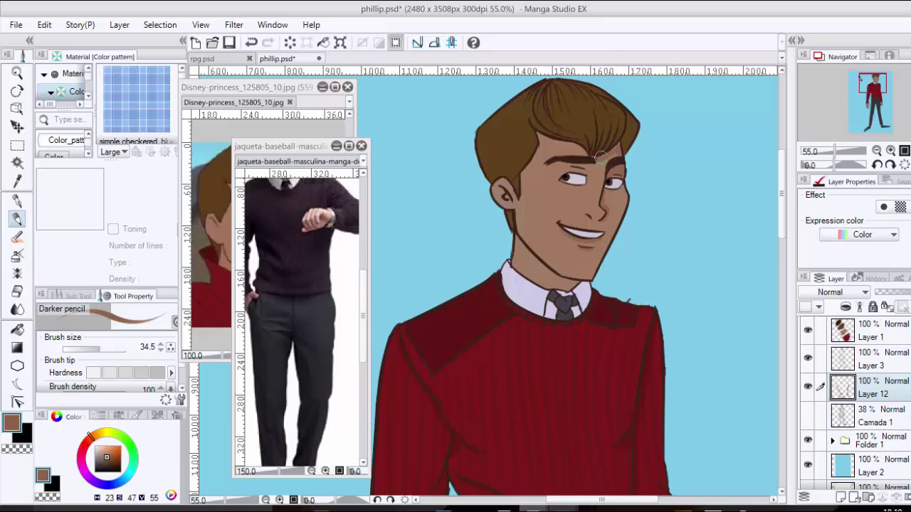
mouse_move(537, 133)
left_mouse_down()
mouse_move(574, 147)
mouse_move(528, 168)
mouse_move(520, 202)
left_mouse_up()
key("ctrl+z")
key("ctrl+z")
left_click_drag(501, 185, 507, 196)
mouse_move(518, 239)
left_mouse_down()
mouse_move(514, 261)
mouse_move(571, 287)
left_mouse_up()
key("ctrl+z")
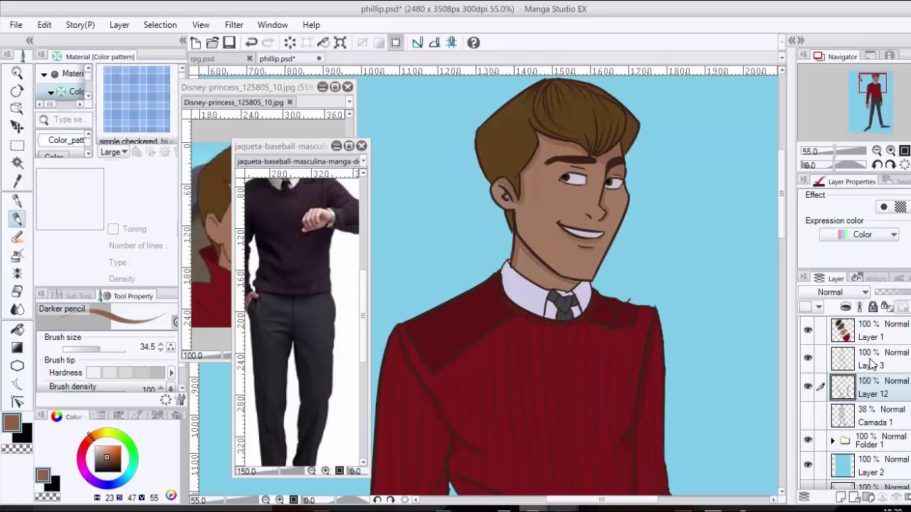
left_click(870, 360)
left_click_drag(543, 249, 605, 272)
key("i")
left_click(391, 190)
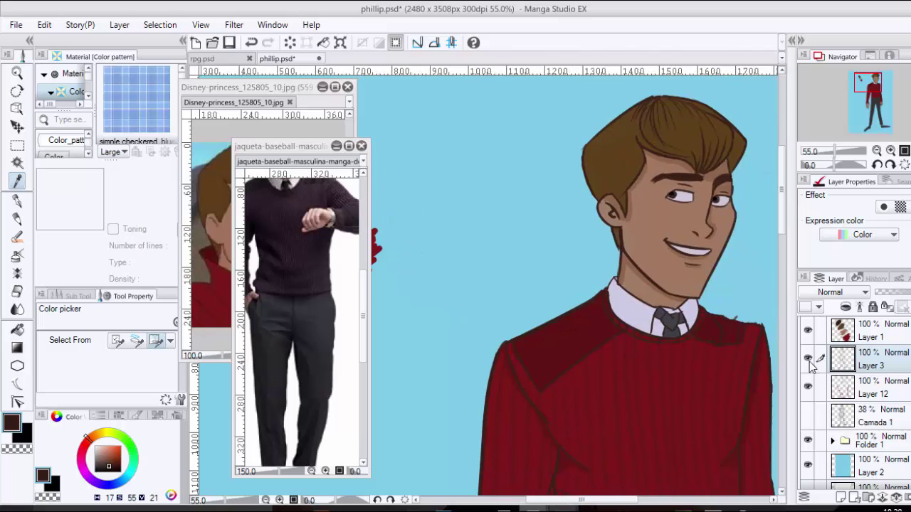
key("p")
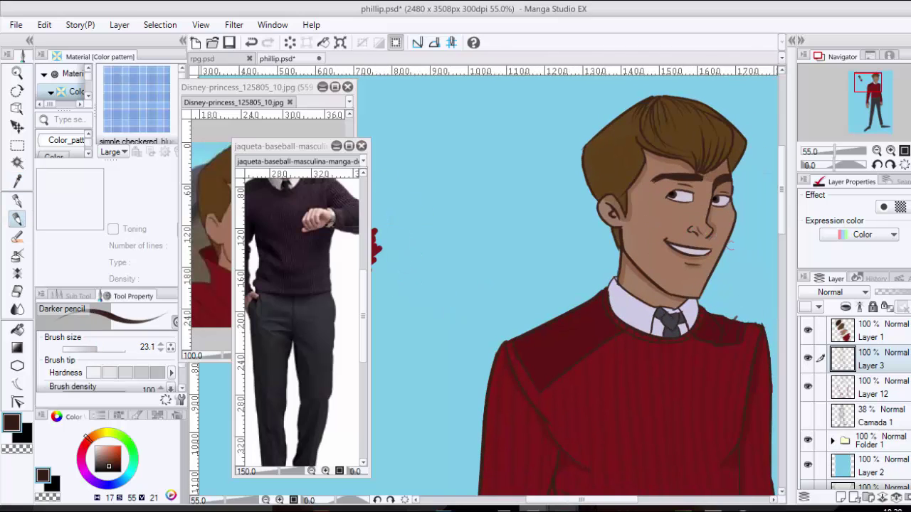
- Sample the hair brown, darken it slightly and draw shading strands through the hair on Layer 12 with a 34.5 px pencil
key("i")
left_click(617, 153)
key("p")
left_click(99, 350)
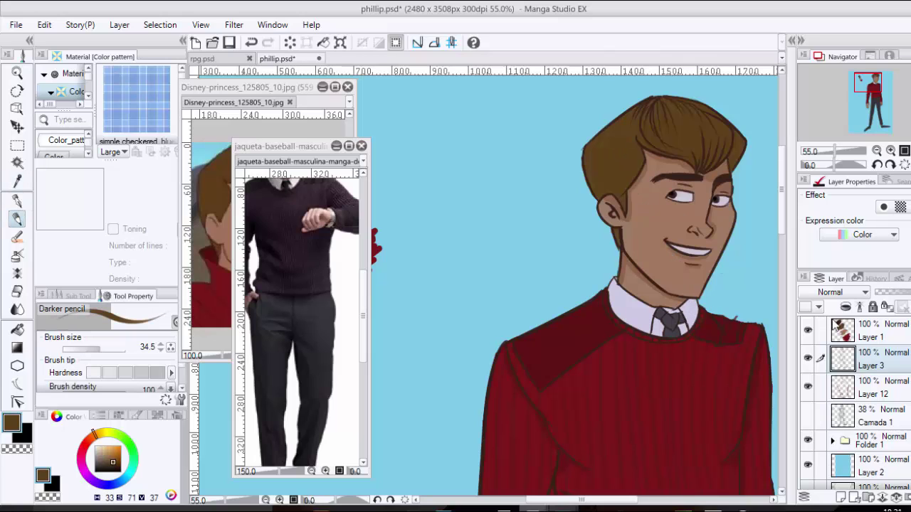
left_click(873, 393)
left_click(113, 464)
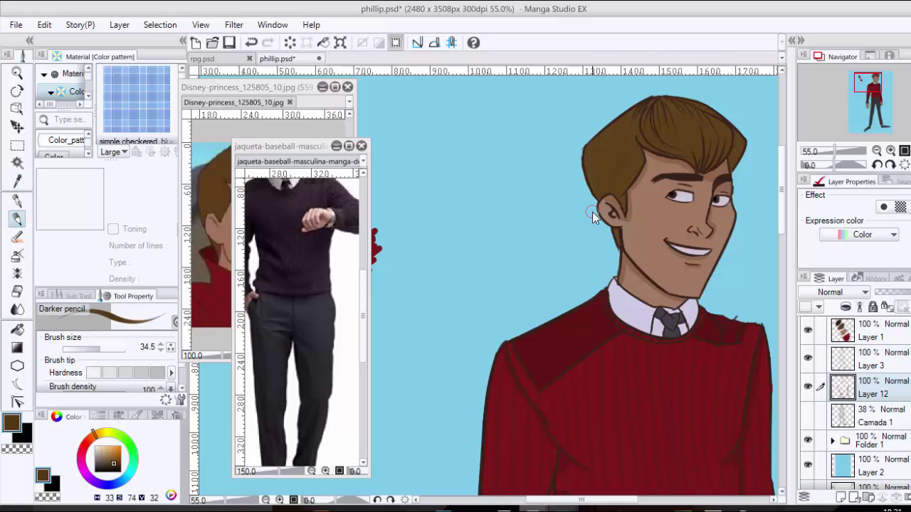
key("ctrl+x")
left_click(561, 153)
key("ctrl+z")
left_click_drag(641, 104, 644, 113)
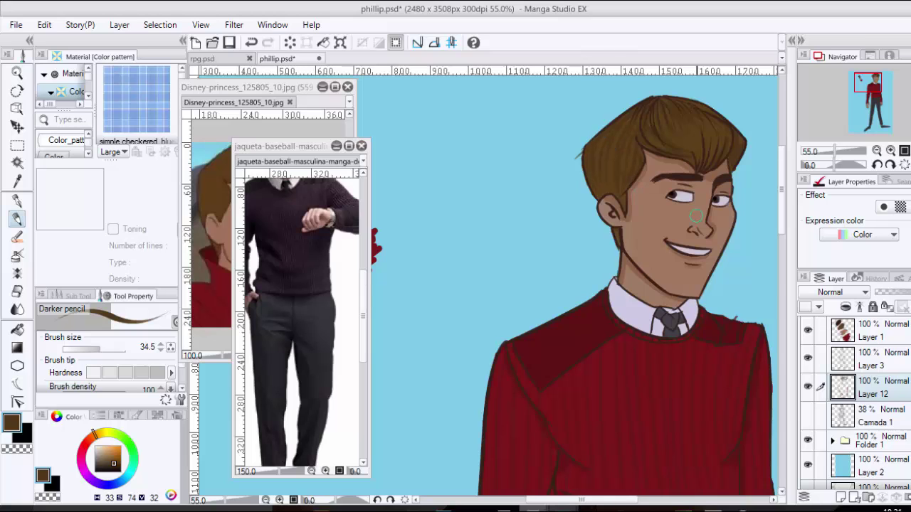
- Sample the trouser grey, darken it and paint a shadow along the waist just below the sweater hem
left_click_drag(868, 83, 870, 101)
key("i")
left_click(595, 267)
left_click(97, 467)
key("p")
key("p")
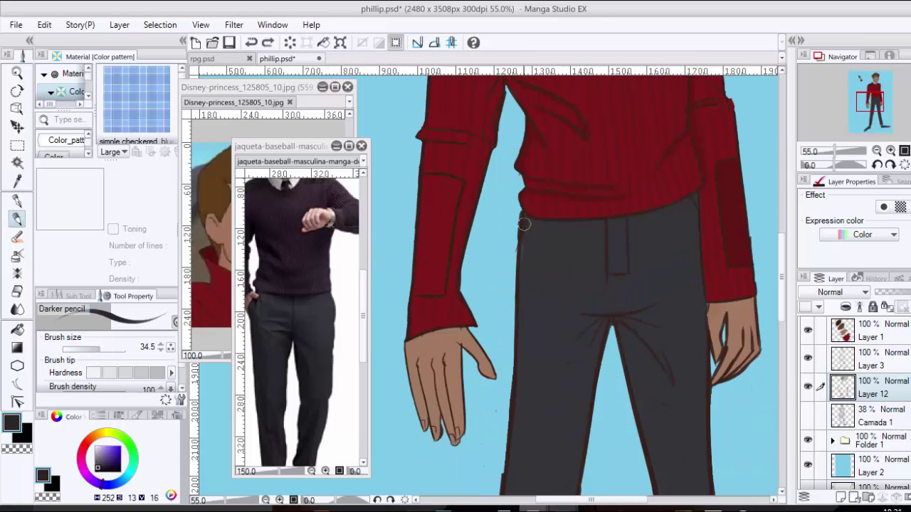
left_click_drag(532, 225, 691, 200)
- Shade the fly, the crotch folds and the inner edges of both trouser legs in the same dark grey
mouse_move(630, 226)
left_mouse_down()
mouse_move(630, 275)
mouse_move(613, 331)
mouse_move(593, 320)
mouse_move(634, 321)
mouse_move(619, 317)
mouse_move(655, 371)
left_mouse_up()
left_click_drag(627, 337, 647, 418)
left_click_drag(660, 377, 651, 199)
left_click_drag(652, 389, 634, 267)
left_click_drag(671, 427, 651, 289)
left_click_drag(657, 321, 676, 437)
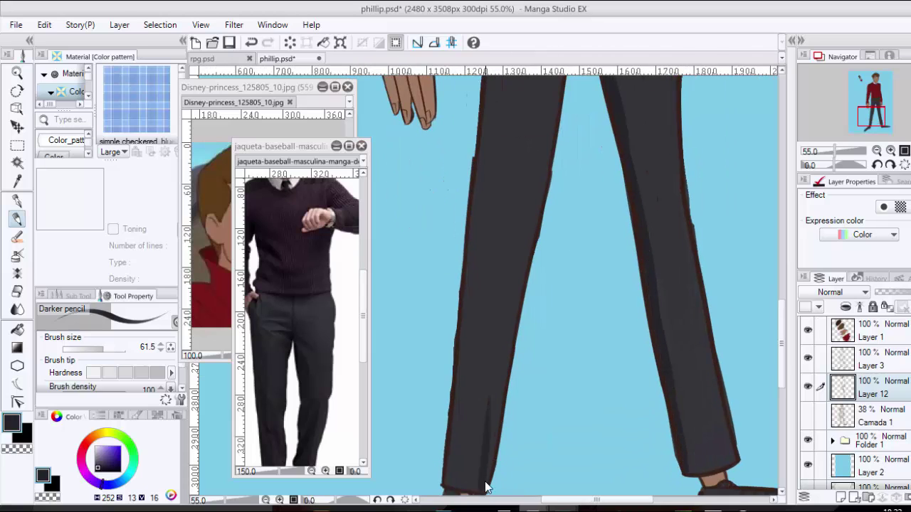
left_click_drag(529, 213, 530, 345)
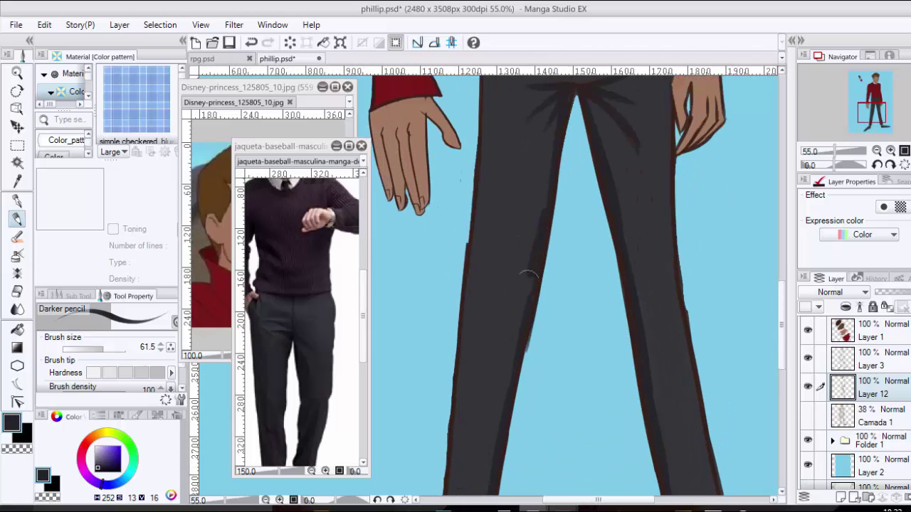
left_click_drag(529, 281, 514, 378)
- Shade the elbow fold and inner edge of the sleeve on the viewer's left, and fill its forearm patch with the darker patch red
left_click_drag(543, 114, 572, 383)
left_click(695, 154, "alt")
key("p")
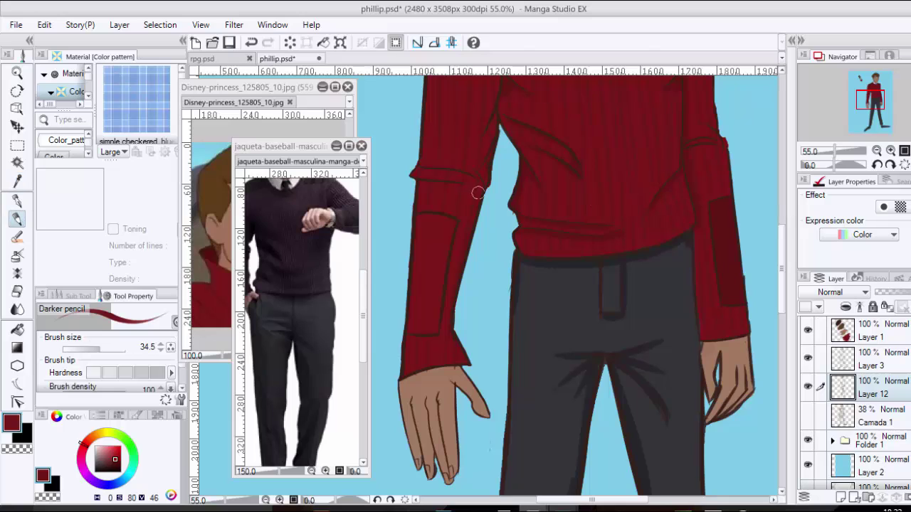
left_click(522, 190, "alt")
key("ctrl+z")
left_click_drag(415, 186, 437, 187)
left_click_drag(496, 89, 488, 146)
left_click(718, 309, "alt")
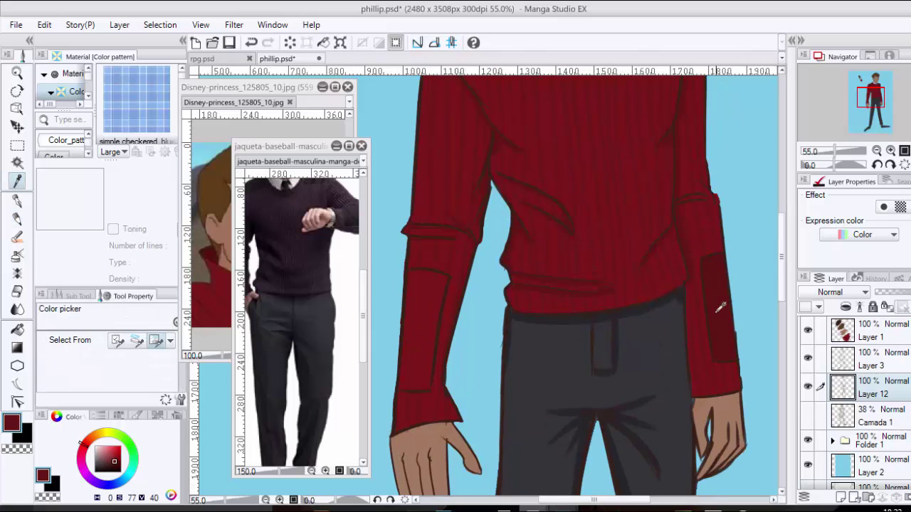
mouse_move(418, 371)
left_mouse_down()
mouse_move(417, 305)
mouse_move(402, 386)
mouse_move(417, 377)
mouse_move(427, 295)
mouse_move(433, 326)
mouse_move(445, 278)
left_mouse_up()
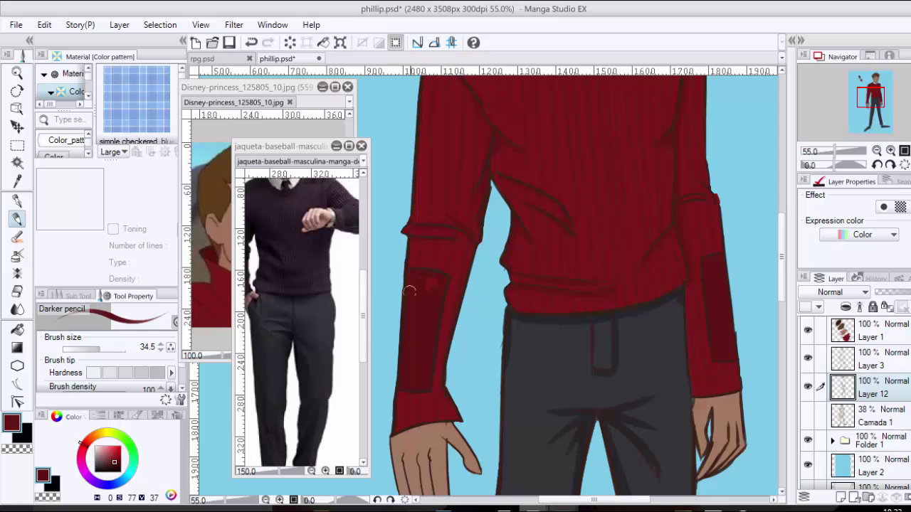
- Choose a near-black grey and fill the toe caps of both shoes, cleaning up the edges with the eraser
scroll(437, 289, "down", 3)
left_click_drag(523, 315, 552, 99)
left_click(97, 470)
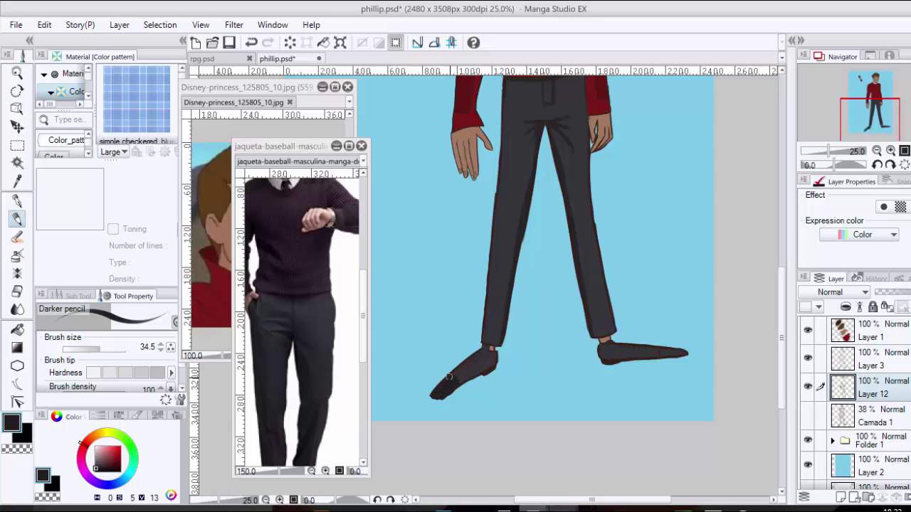
left_click_drag(450, 388, 437, 400)
key("e")
key("p")
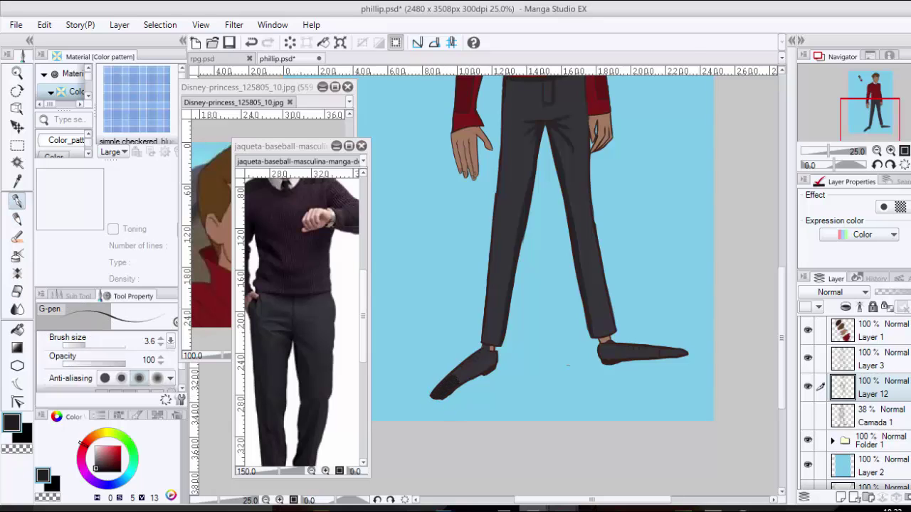
key("p")
left_click_drag(667, 355, 677, 353)
key("e")
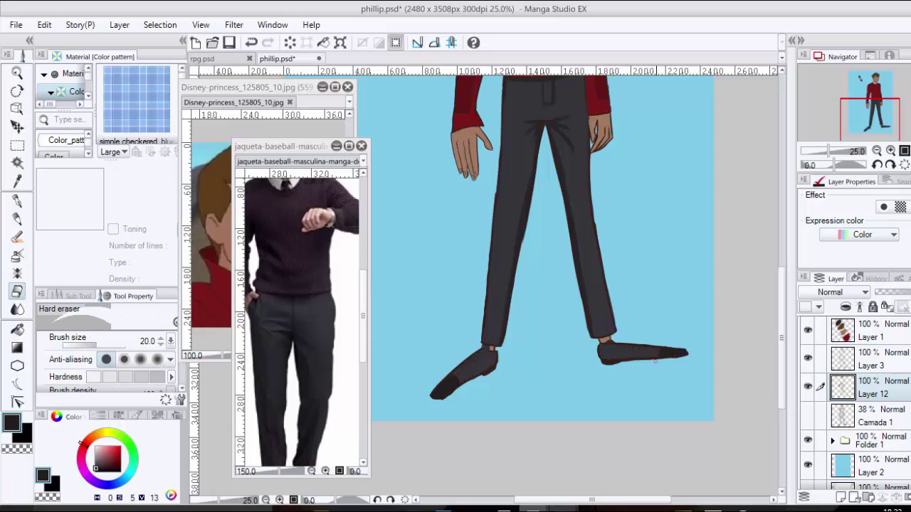
- Paint muted red blush on both cheeks on a new layer above Layer 12 with the Oil paint brush, and soften it with Finger tip
left_click_drag(570, 284, 564, 363)
left_click(17, 237)
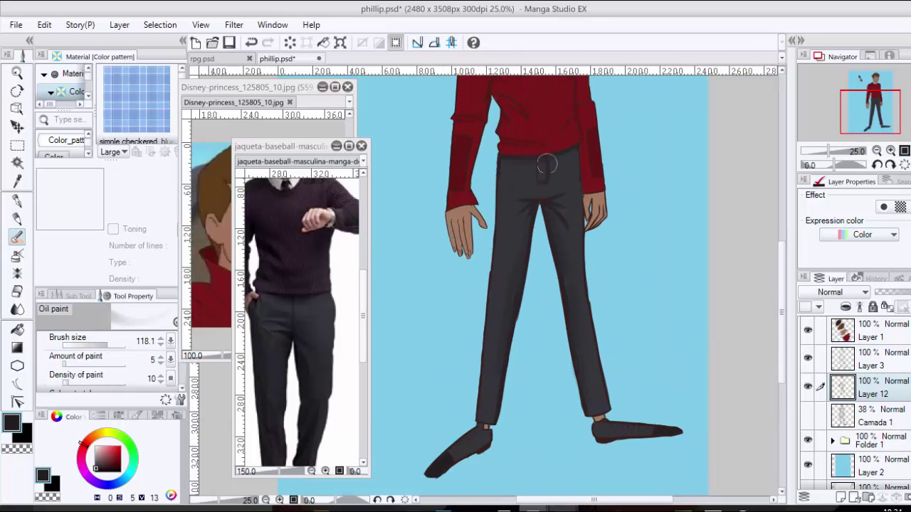
mouse_move(576, 163)
left_mouse_down()
mouse_move(543, 217)
mouse_move(554, 369)
left_mouse_up()
left_click_drag(110, 451, 112, 458)
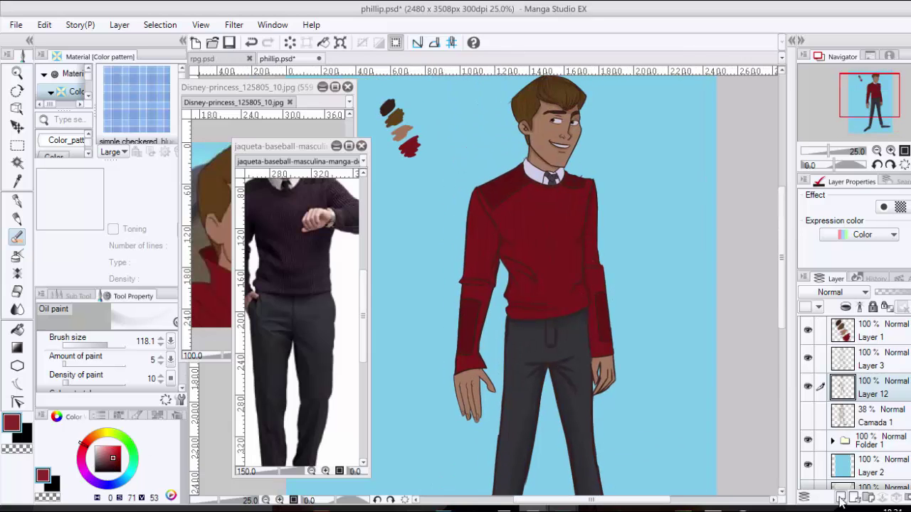
left_click(841, 497)
key("p")
key("b")
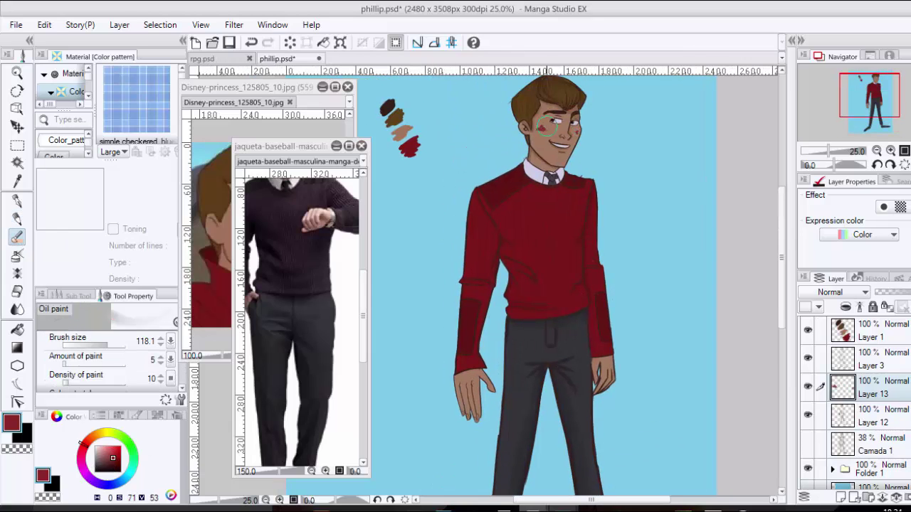
left_click_drag(550, 139, 574, 132)
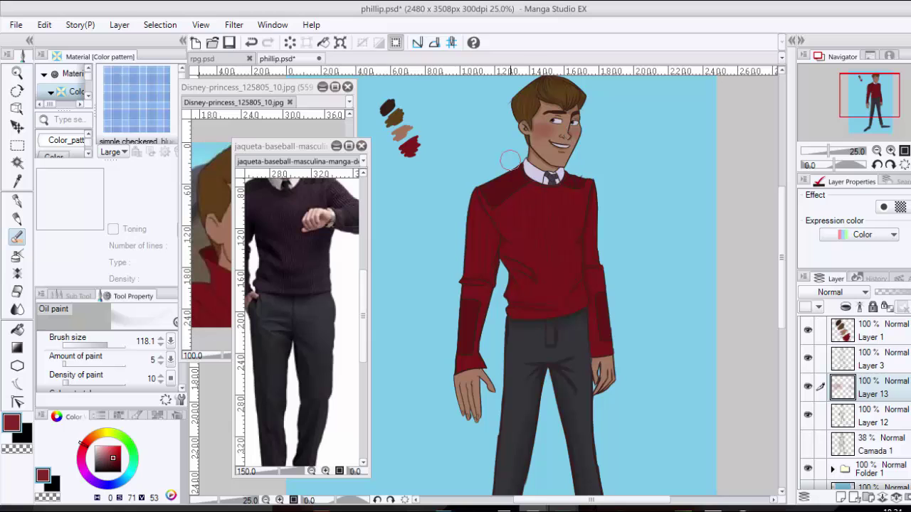
key("j")
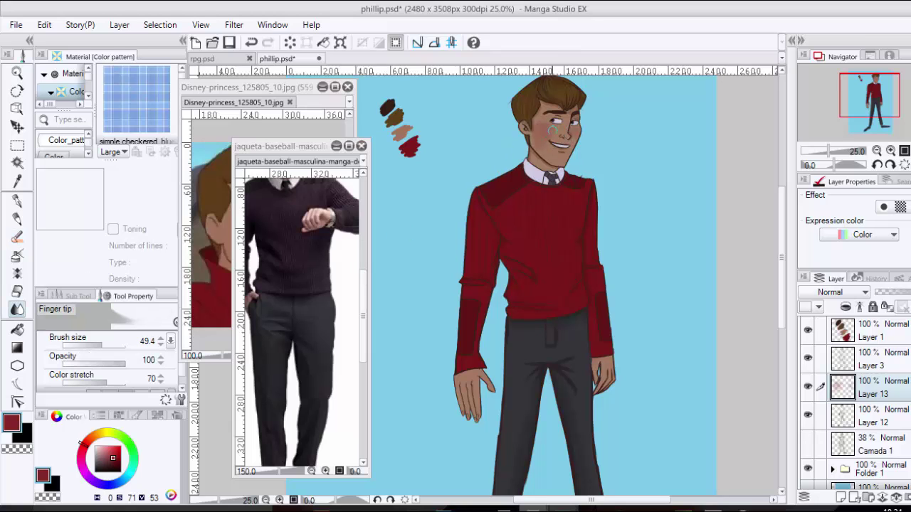